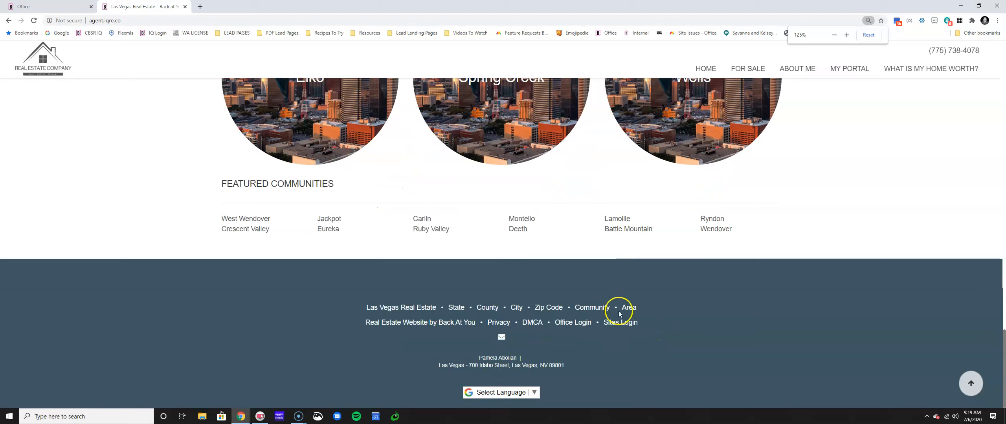
- Enlarge the page to 150% and open the Sites Login form from the website's footer
scroll(621, 327, "up", 3, "ctrl")
scroll(687, 327, "down", 1, "ctrl")
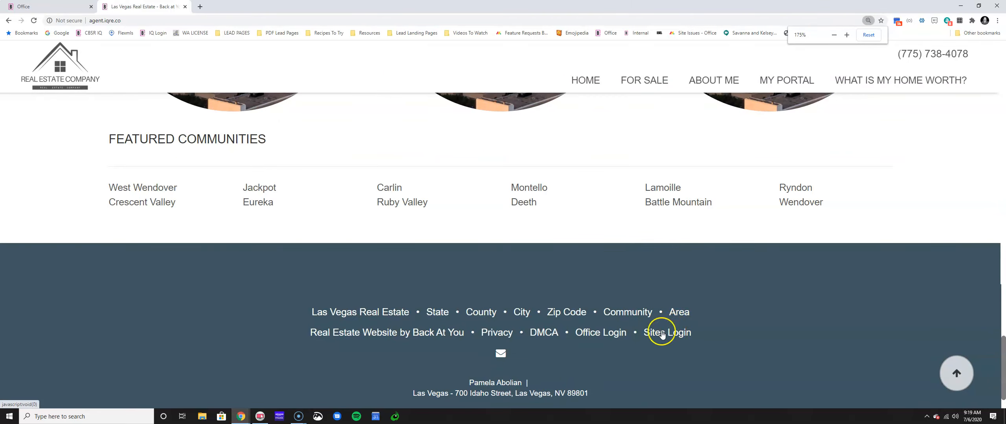
scroll(684, 334, "up", 1, "ctrl")
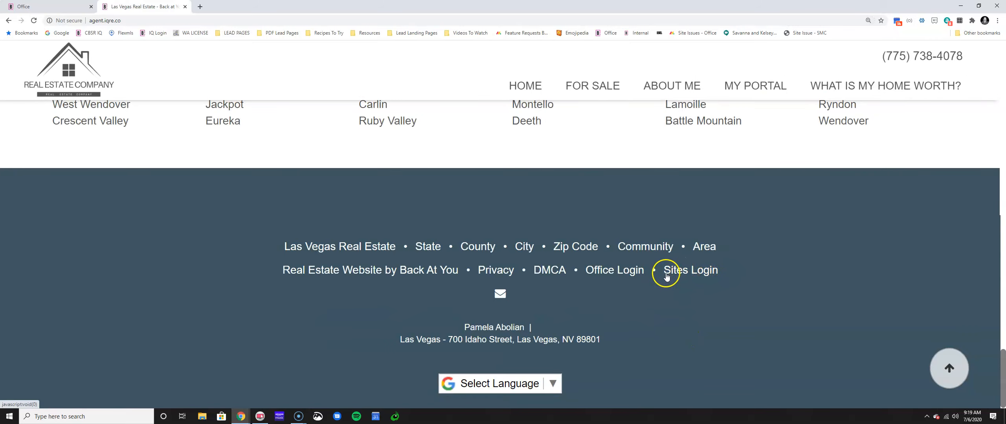
scroll(671, 277, "down", 1, "ctrl")
scroll(664, 274, "down", 1, "ctrl")
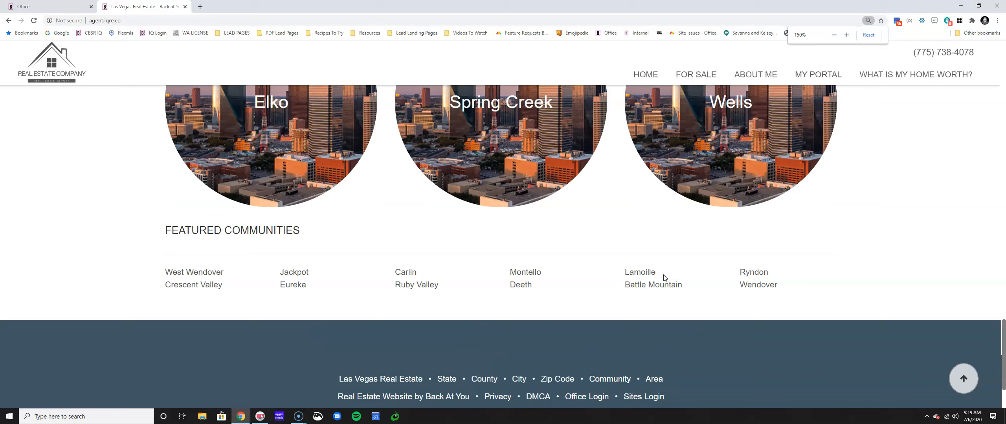
scroll(666, 276, "down", 2)
left_click(664, 319)
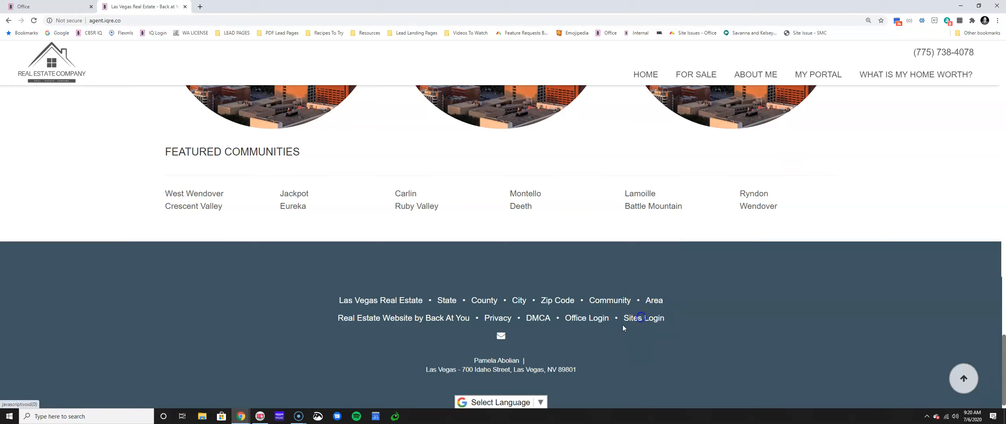
left_click(639, 319)
- Fill in the saved user ID and account password, and log in to the website editor
left_click(391, 245)
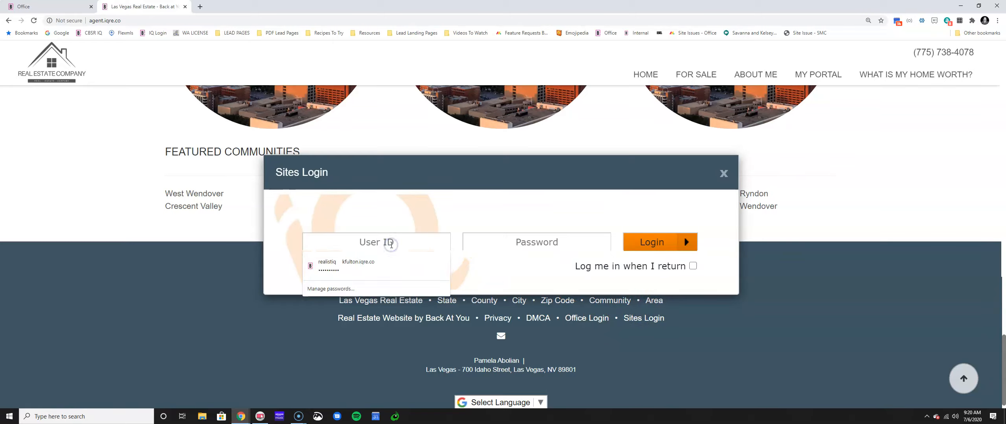
left_click(389, 262)
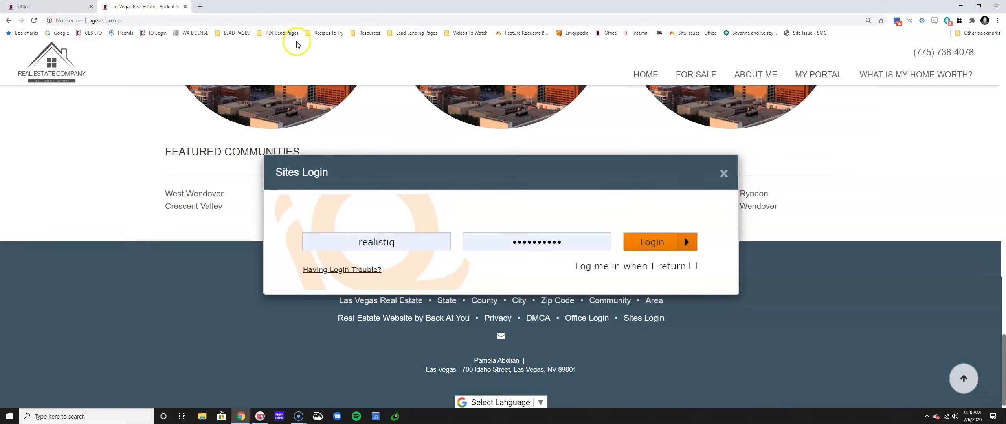
left_click(652, 244)
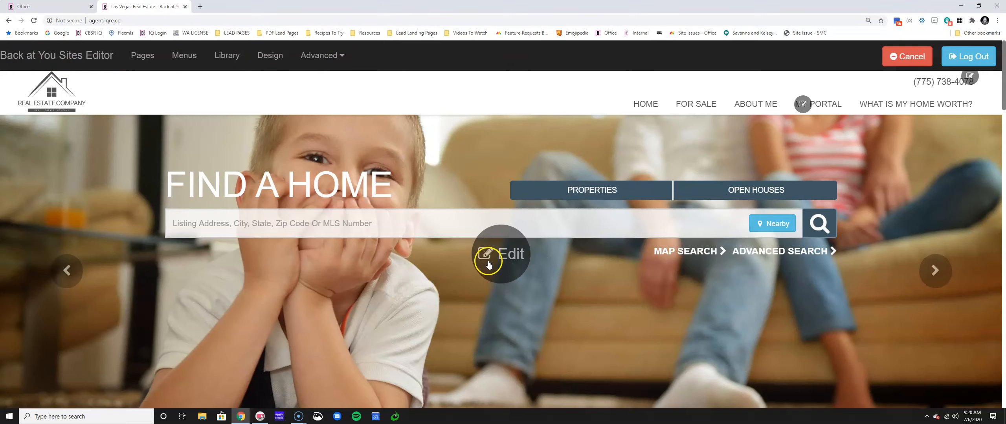
- Examine the editable sections of the home page, from the header image down to the featured listings
scroll(493, 260, "down", 4)
scroll(489, 284, "down", 11)
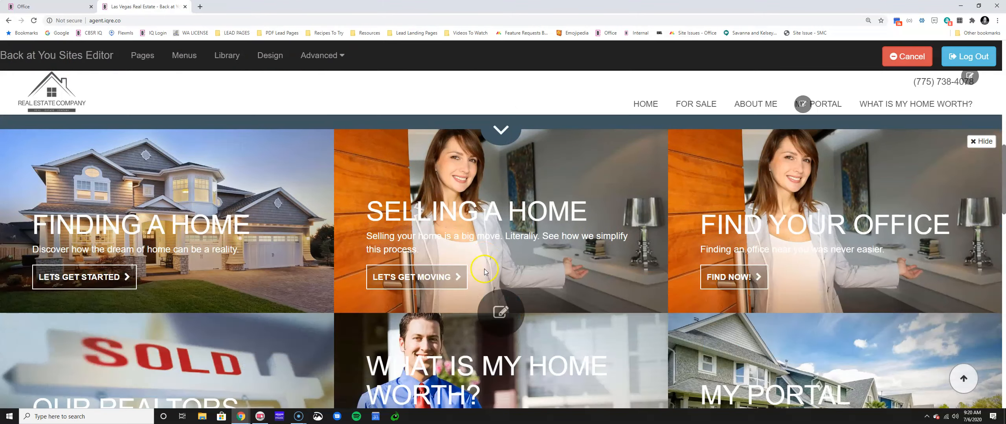
scroll(490, 225, "down", 4)
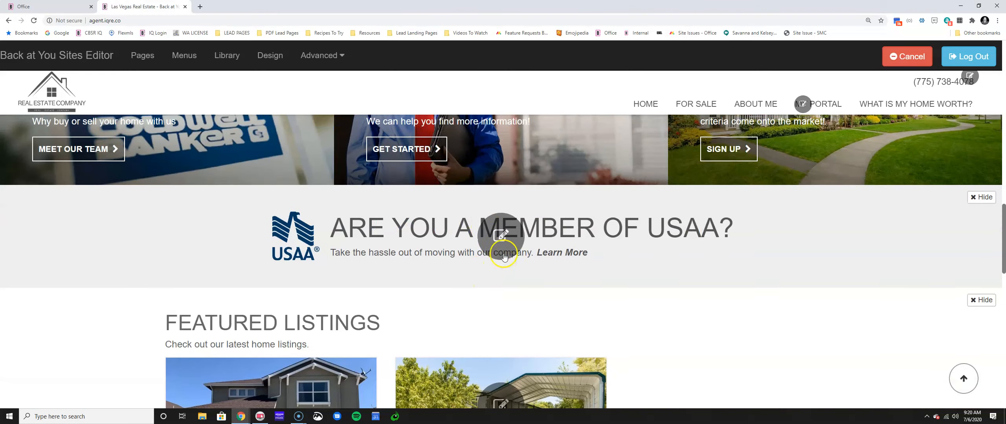
scroll(478, 217, "up", 15)
scroll(474, 214, "up", 4)
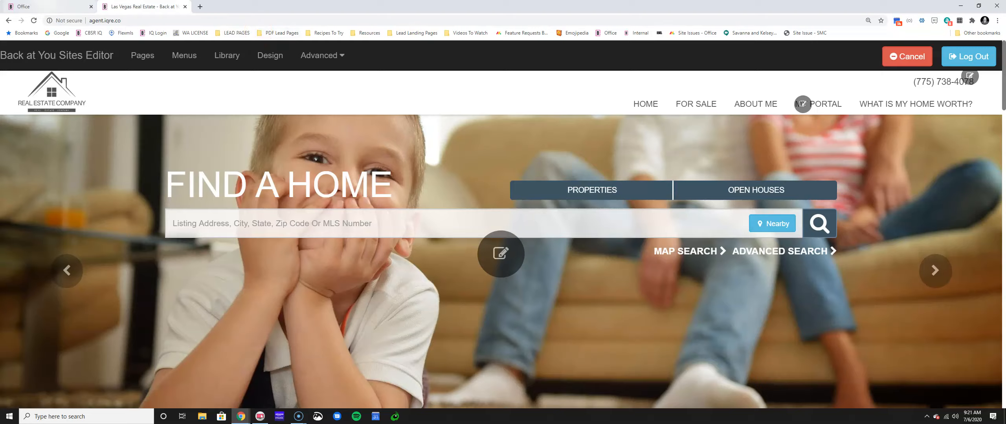
- Switch to the Office page and locate the Website option in the account options
left_click(43, 6)
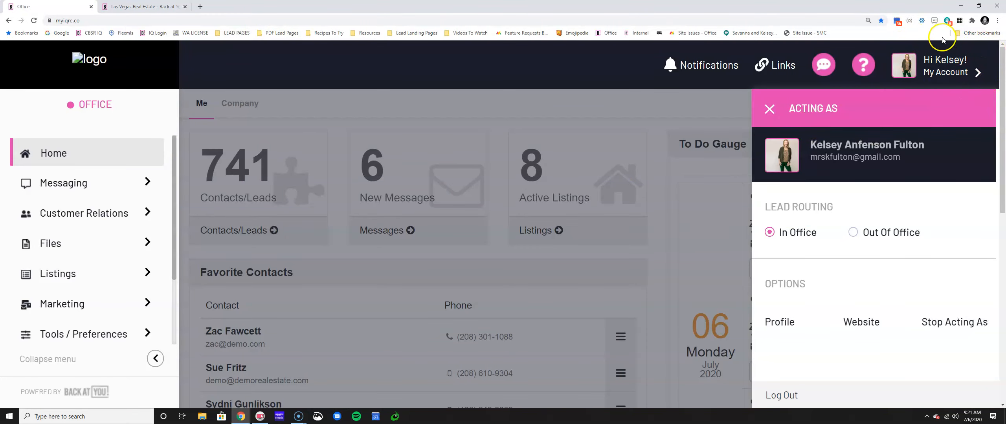
left_click(853, 325)
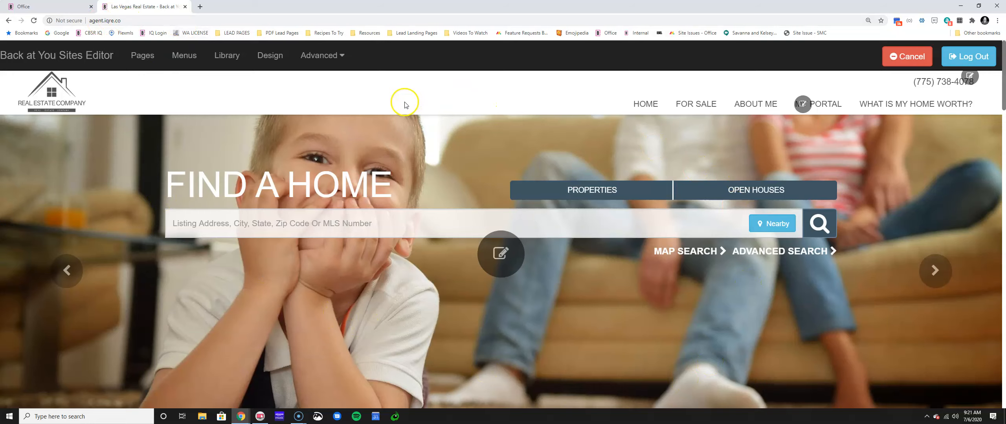
- Return to the website editor and review the home page's sections down to the footer links
scroll(442, 167, "down", 15)
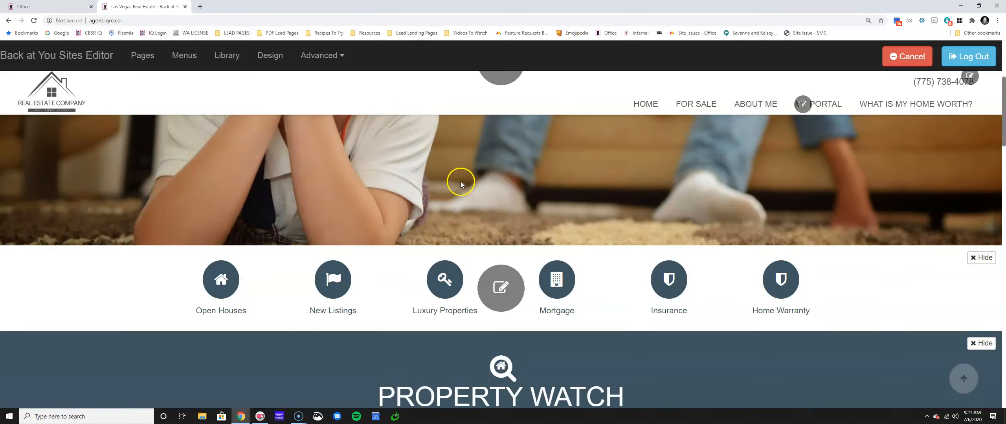
scroll(461, 192, "down", 15)
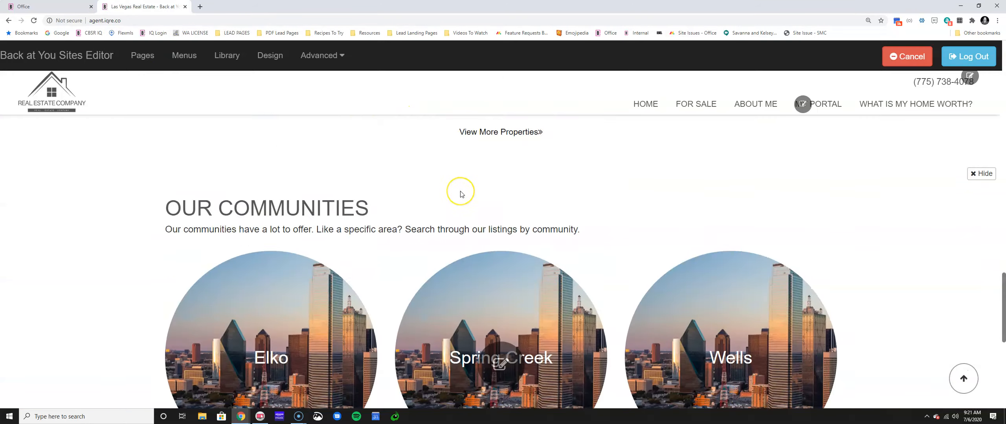
triple_click(675, 307)
left_click(681, 309)
left_click_drag(680, 309, 725, 313)
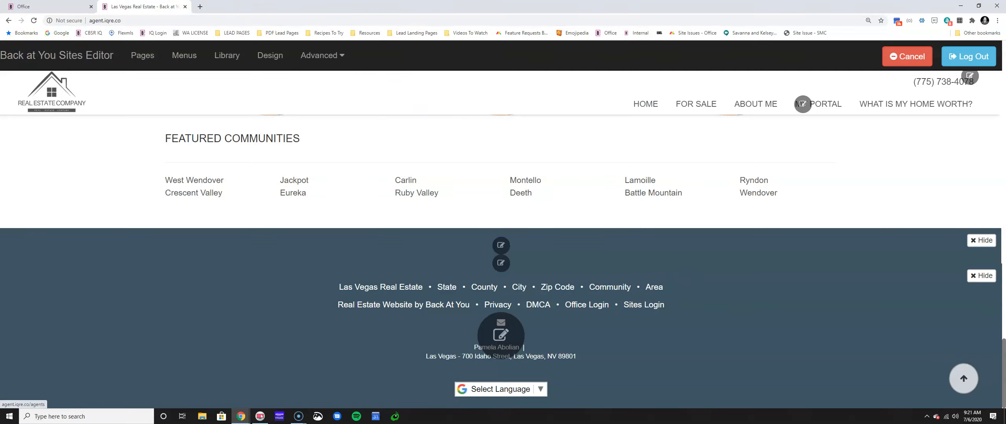
left_click(261, 420)
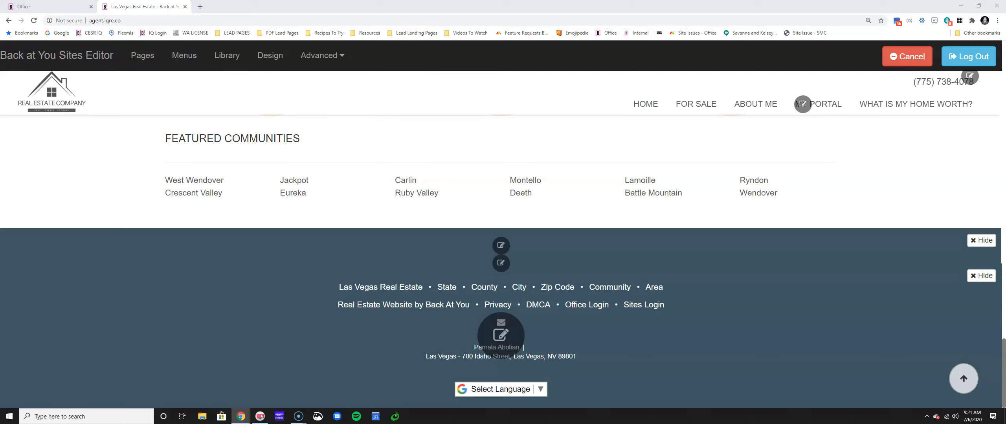
scroll(714, 325, "up", 15)
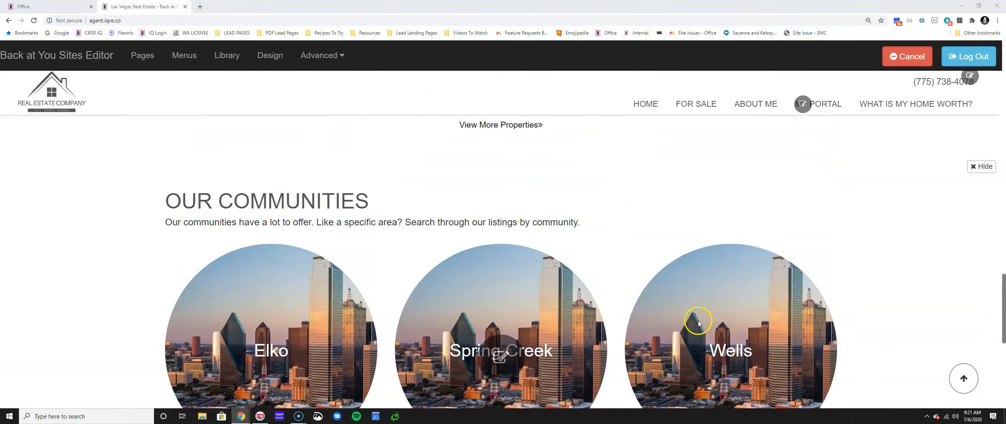
scroll(682, 317, "up", 10)
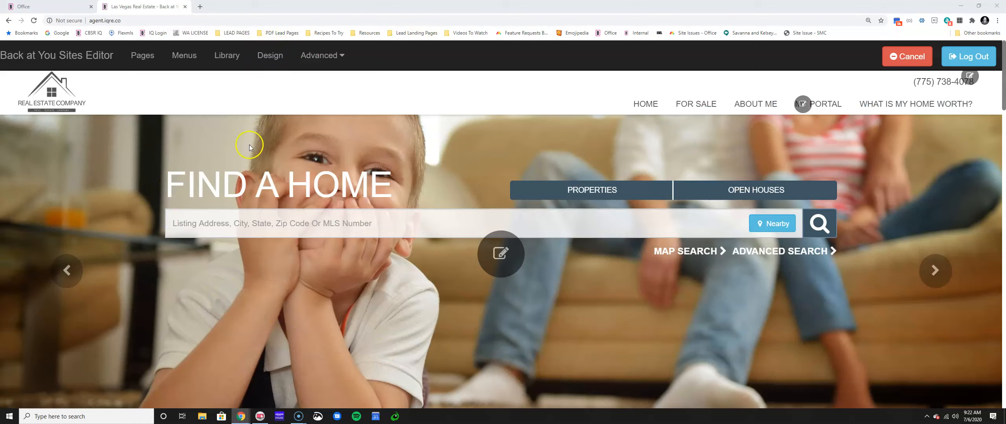
- Open the website's design templates and browse the available designs, previewing Design 9A and Design 18
left_click(268, 56)
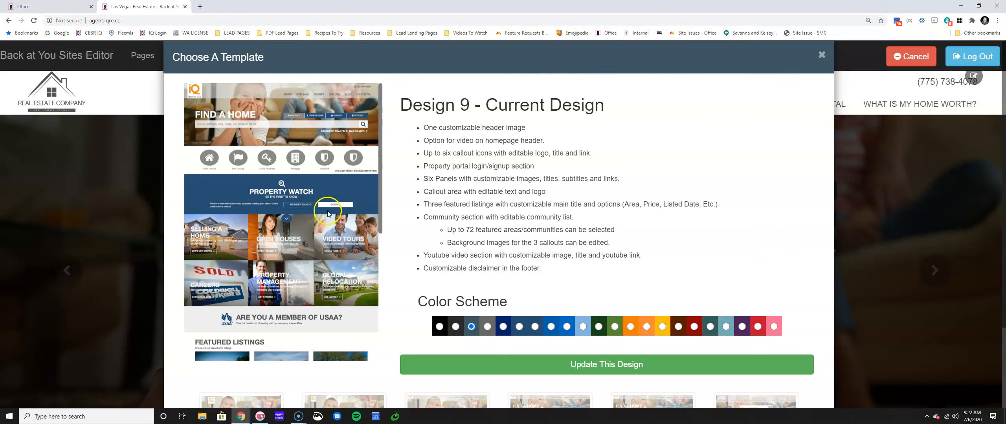
scroll(371, 202, "down", 3)
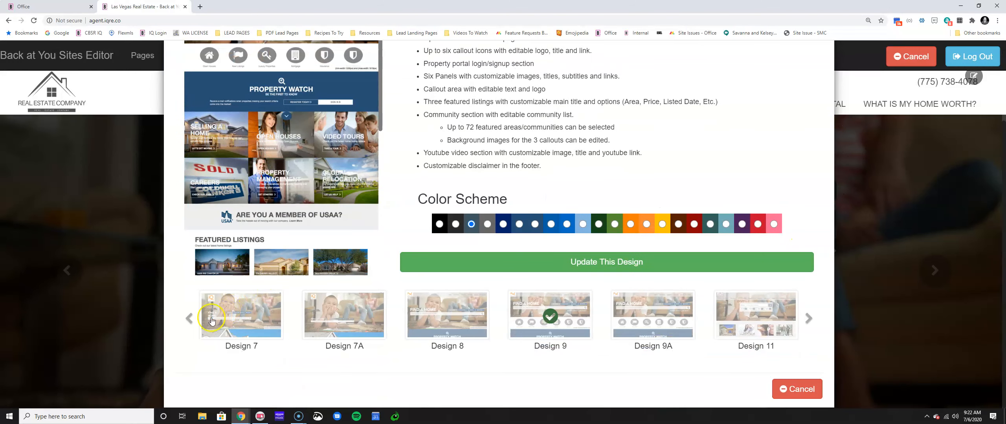
left_click(190, 324)
left_click(810, 318)
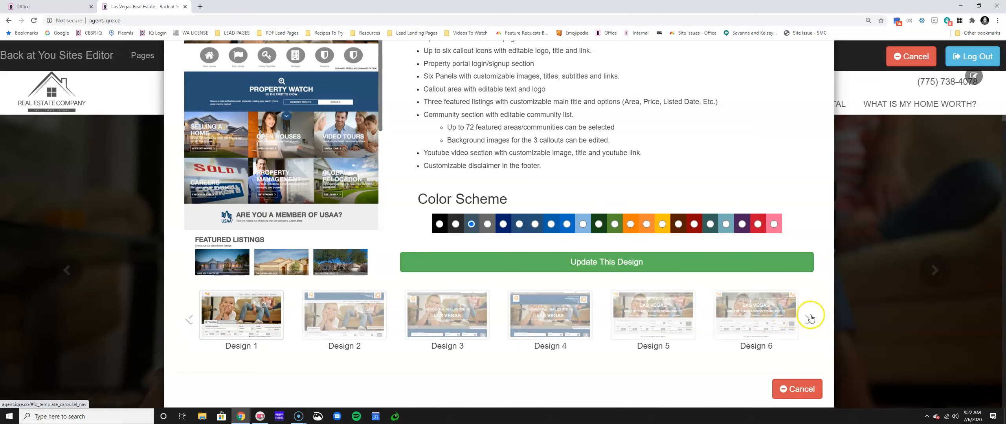
left_click(622, 315)
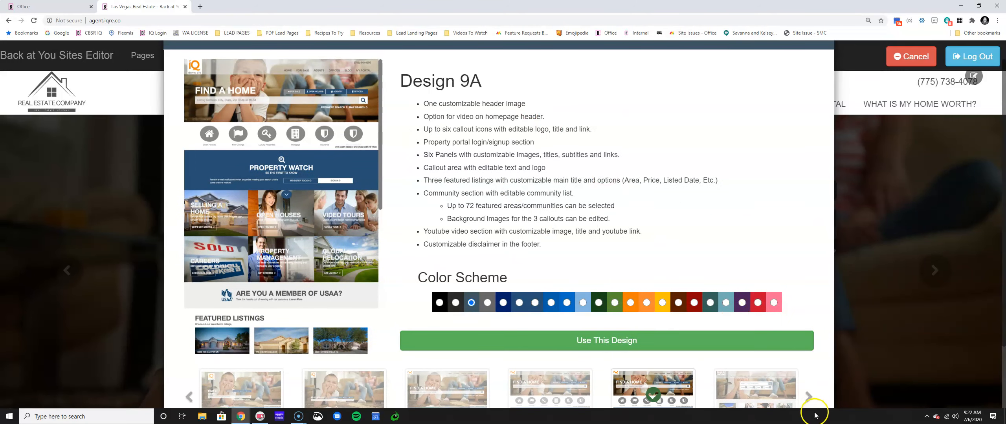
left_click(810, 401)
left_click(811, 403)
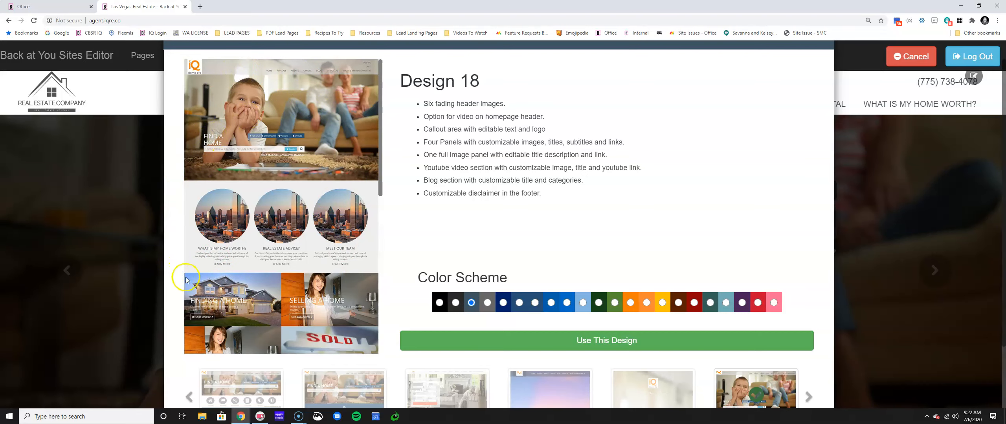
- Select Design 24 from the remaining templates
left_click(809, 398)
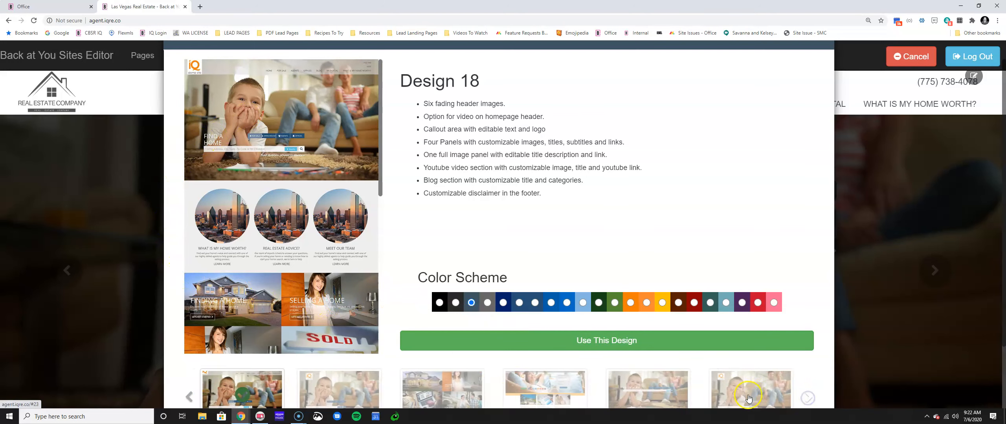
scroll(710, 381, "down", 1)
left_click(713, 373)
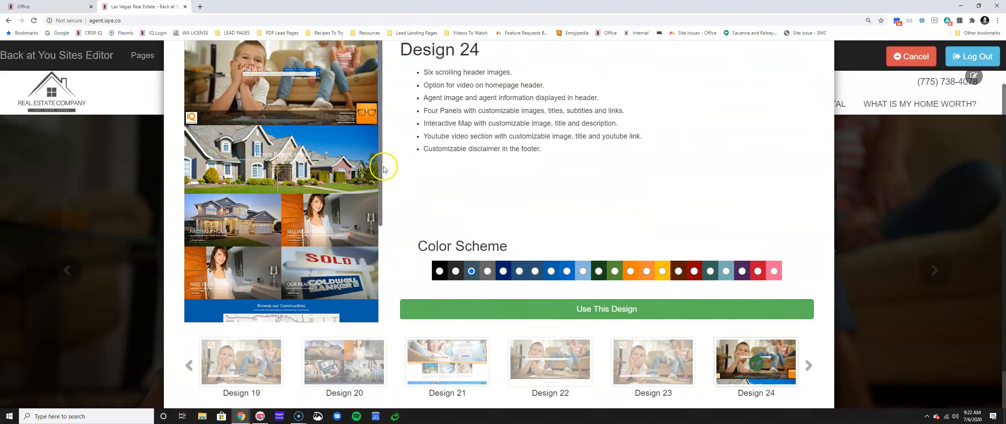
- Examine Design 24's feature list and its full page preview
left_click_drag(422, 128, 543, 216)
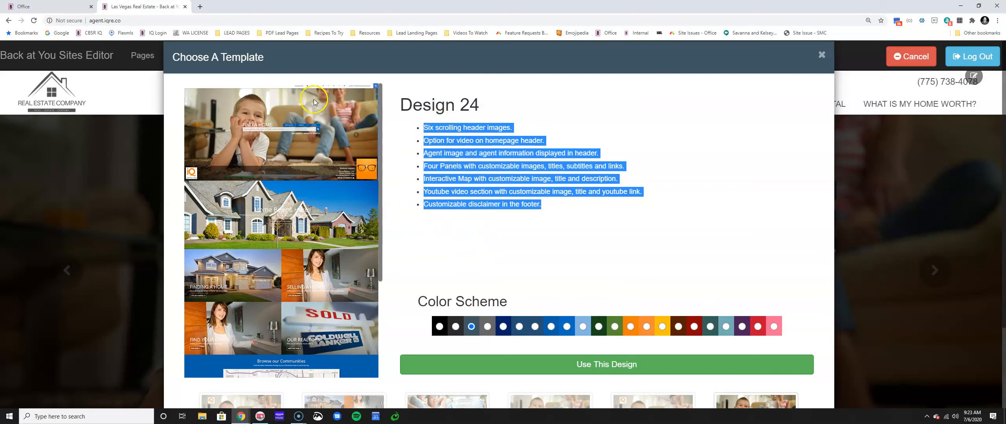
scroll(279, 264, "down", 3)
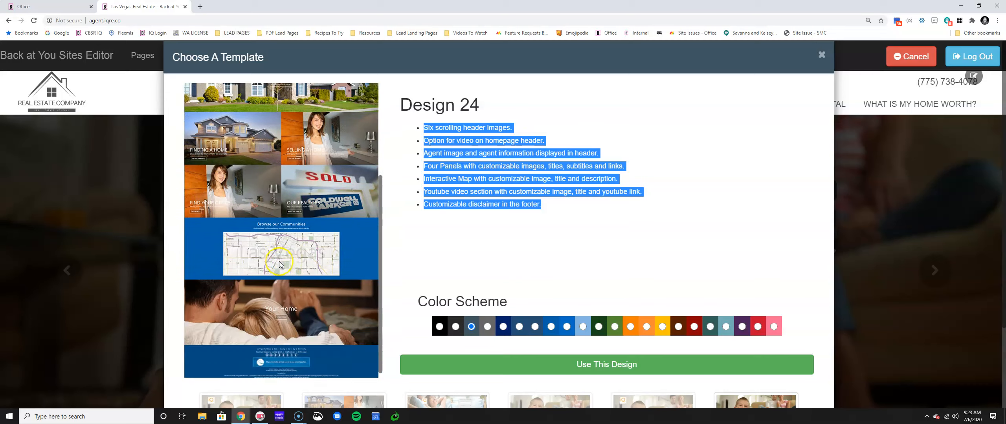
scroll(280, 264, "up", 3)
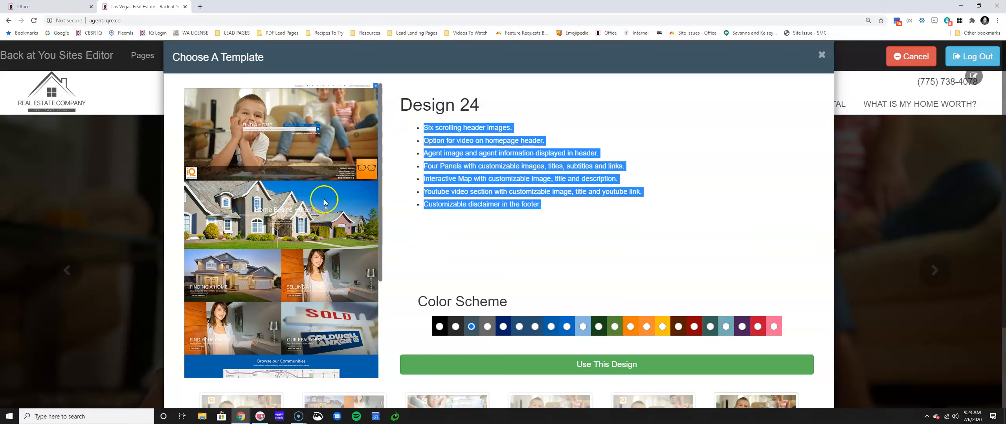
left_click(452, 202)
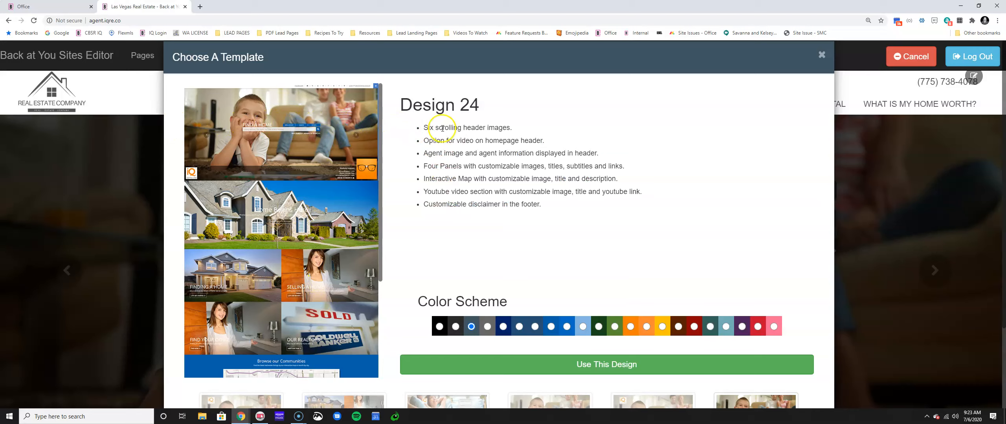
left_click_drag(422, 127, 606, 208)
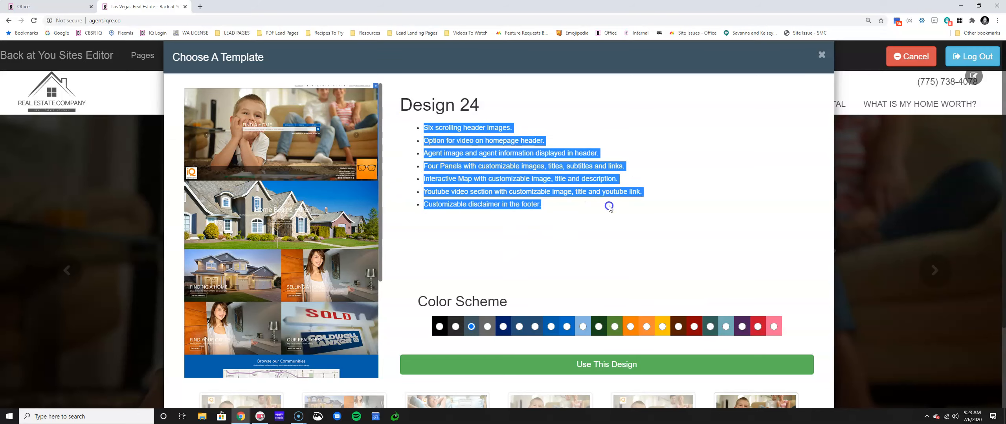
left_click(546, 188)
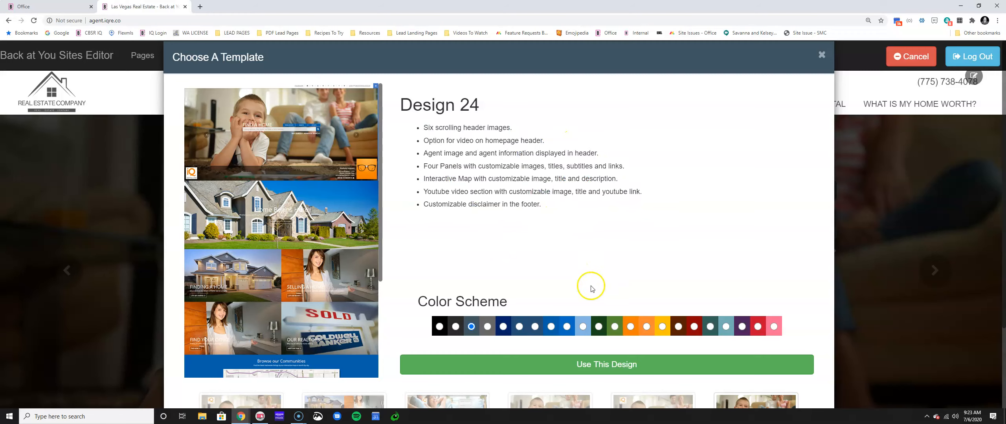
- Apply Design 24 with the black color scheme to the website and review the redesigned home page
left_click(439, 327)
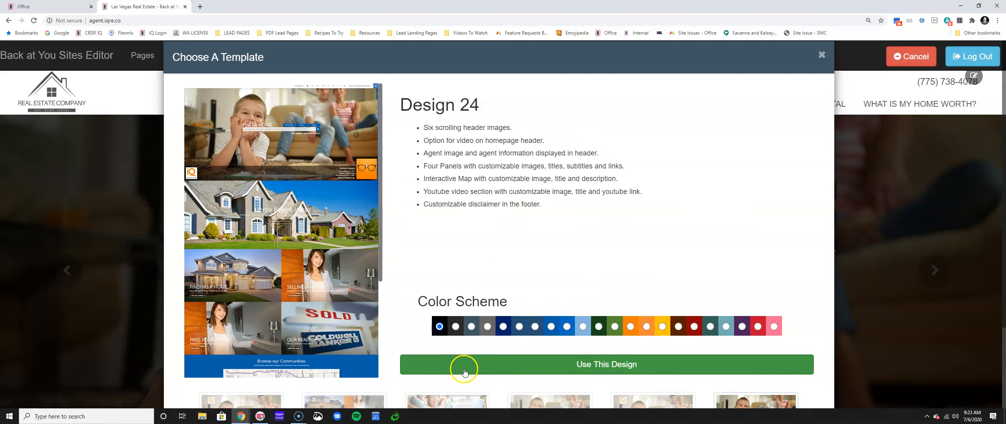
left_click(638, 372)
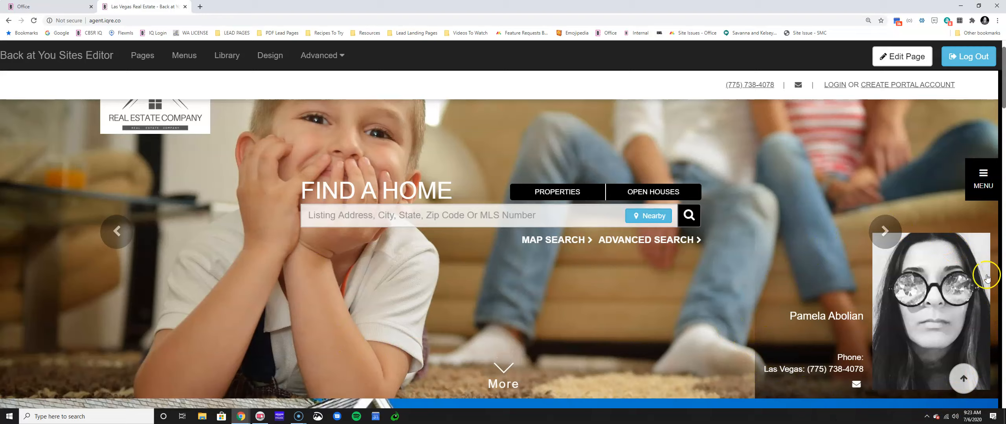
scroll(472, 258, "down", 10)
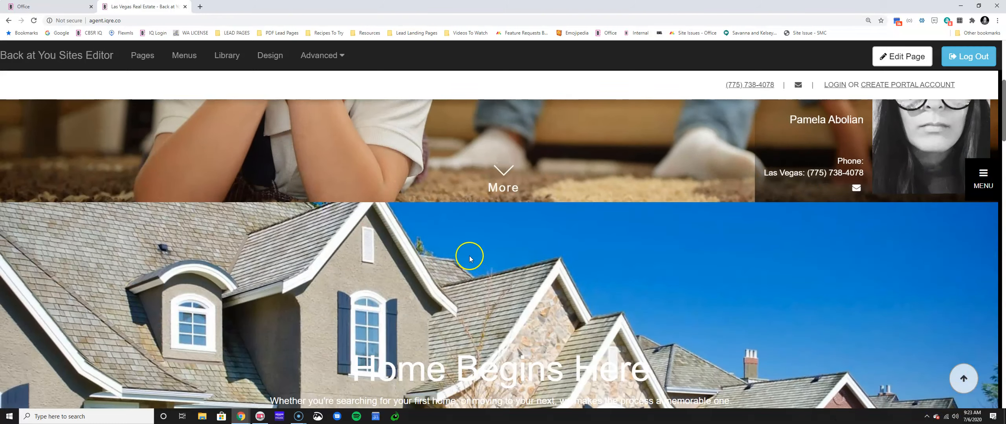
scroll(467, 262, "down", 10)
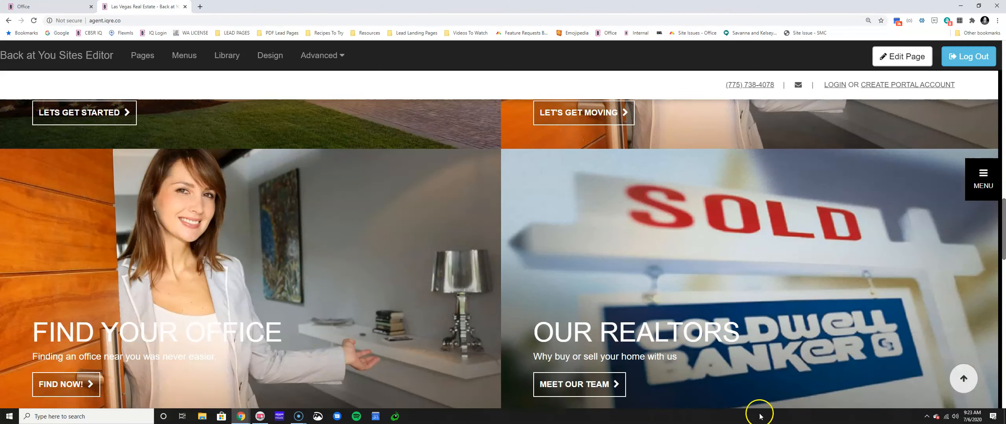
- Put the home page into editing mode and look over the sections that can be edited
scroll(101, 248, "up", 20)
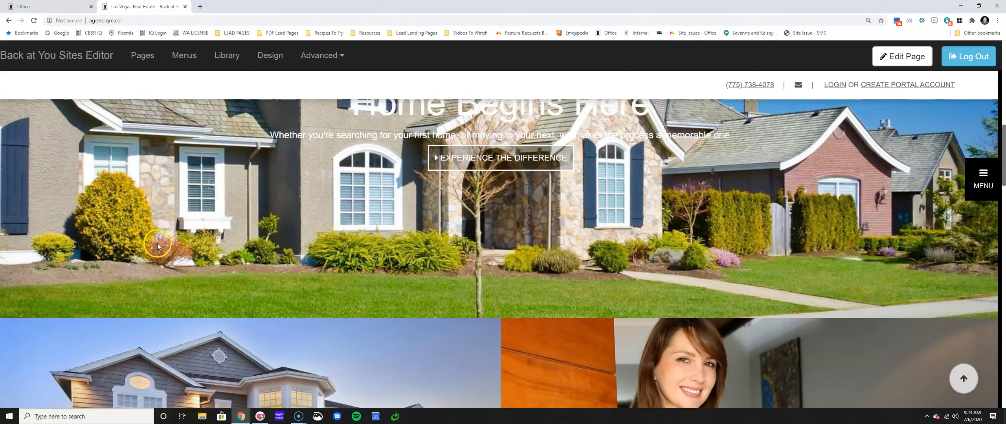
scroll(401, 292, "up", 1)
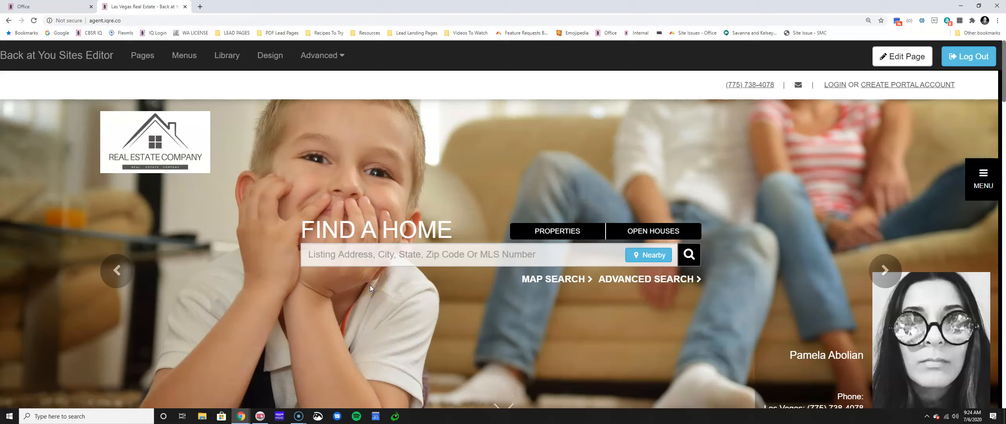
left_click(897, 58)
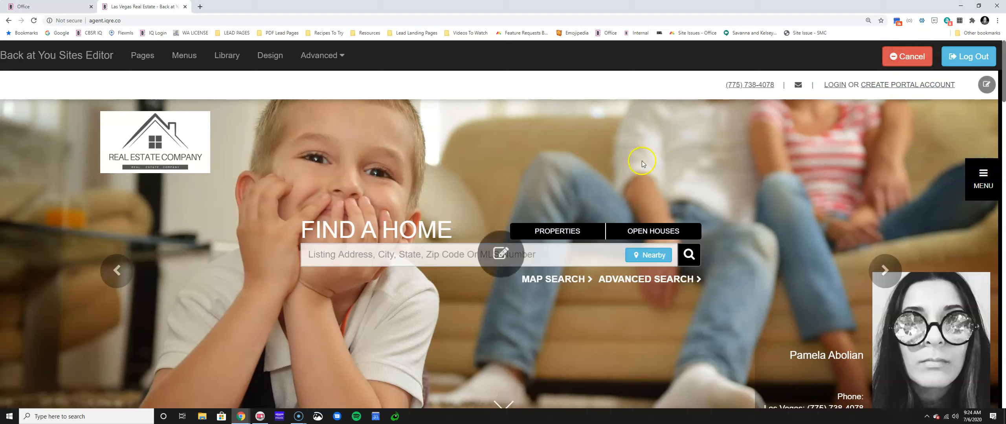
scroll(488, 358, "down", 20)
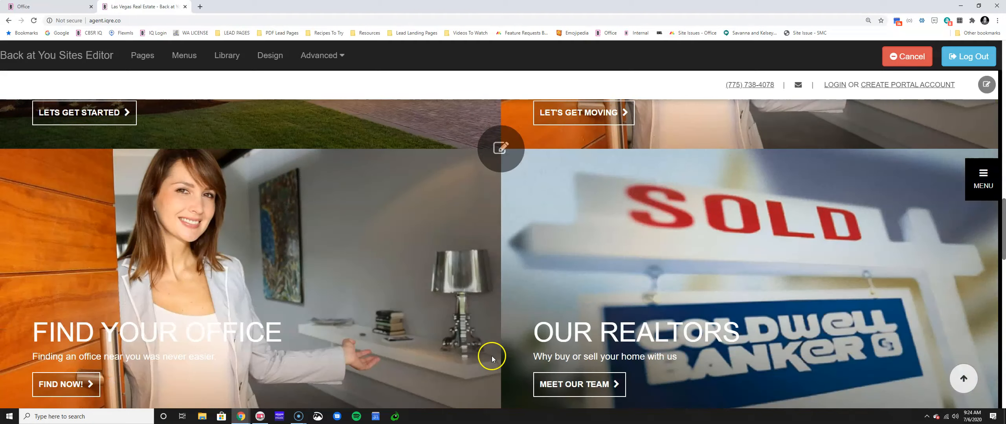
scroll(483, 363, "down", 8)
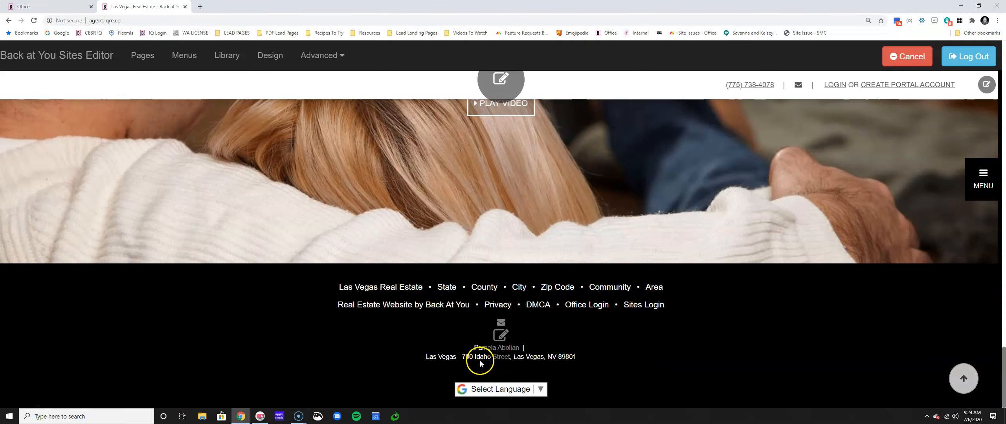
scroll(477, 352, "up", 11)
scroll(477, 353, "up", 20)
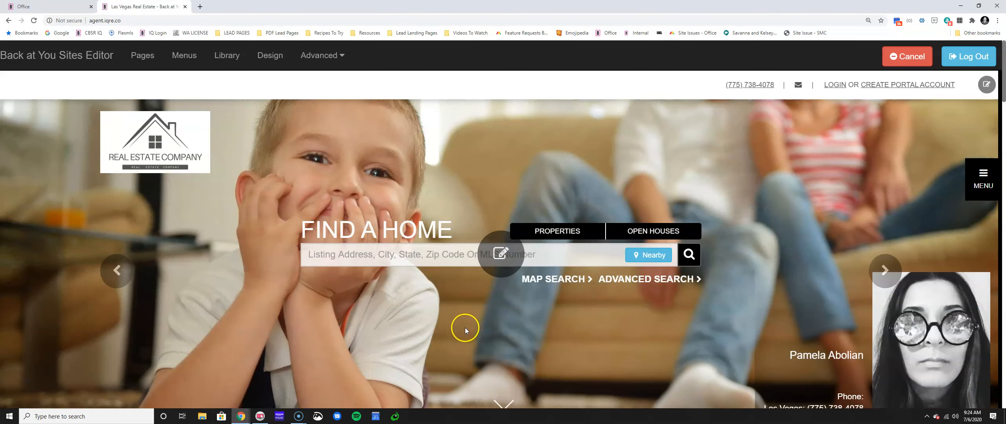
scroll(465, 328, "down", 1)
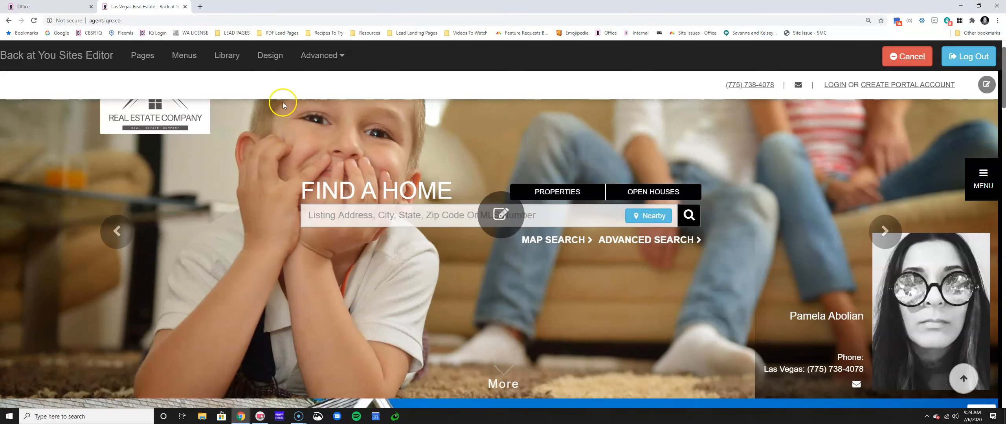
- Reopen the design templates, view Design 26 and close the chooser without applying a design
left_click(280, 59)
left_click(338, 401)
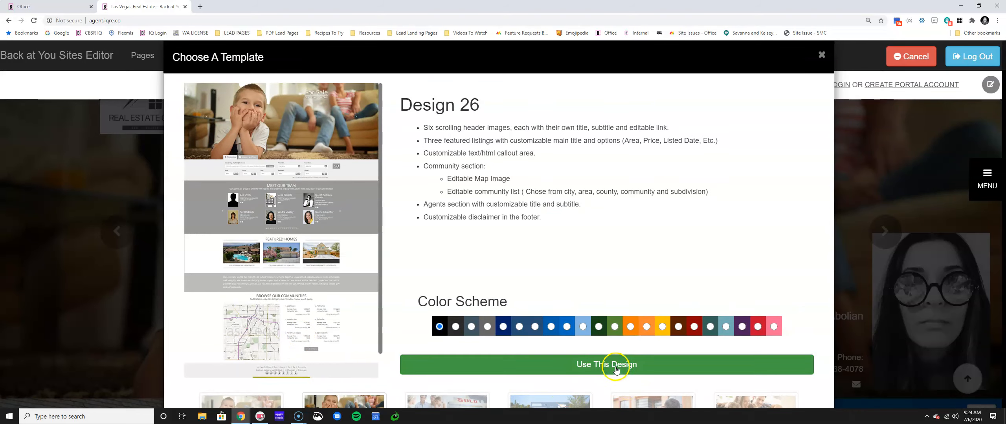
left_click(821, 55)
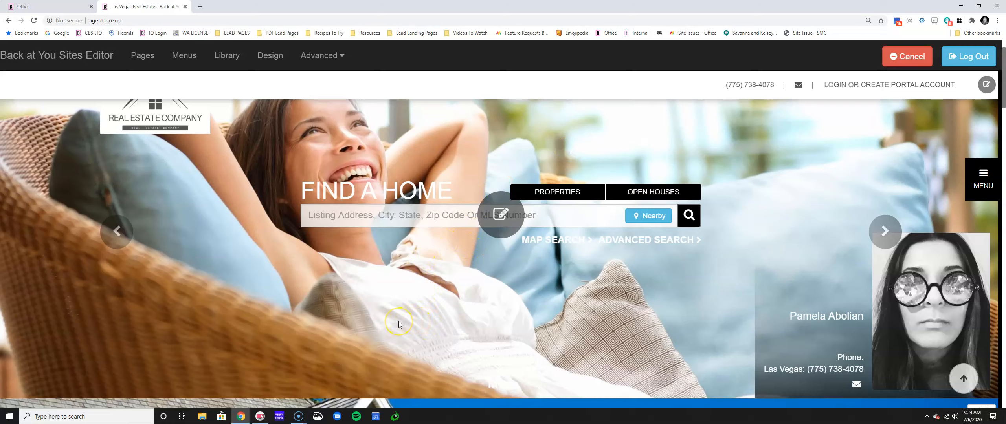
scroll(397, 322, "up", 1)
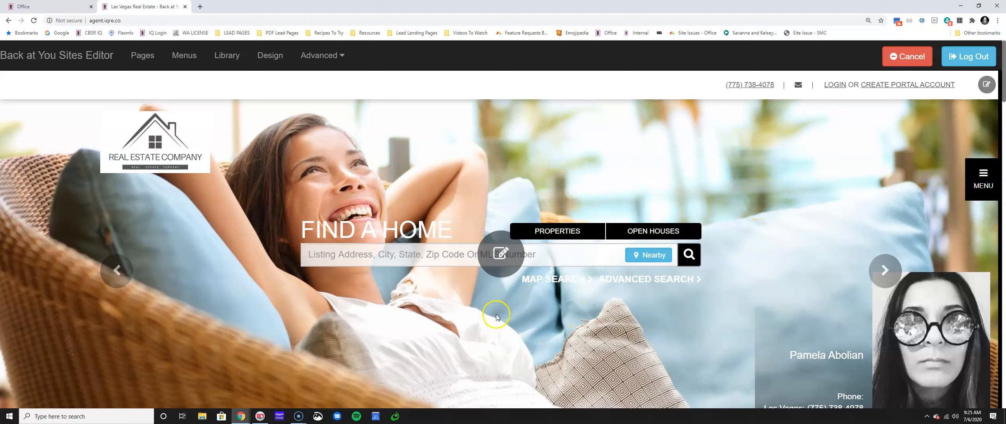
- Open the hero image settings, examine the slideshow, video and YouTube video header options, and close them unchanged
left_click(498, 272)
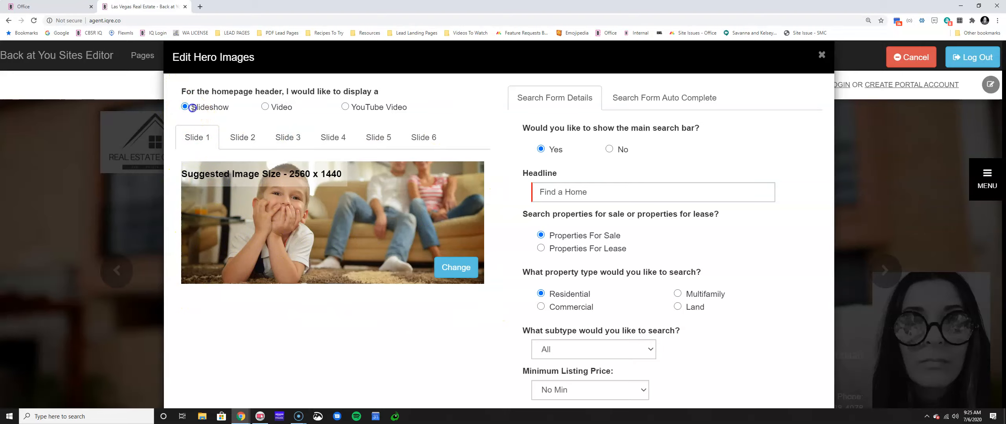
left_click_drag(270, 107, 430, 122)
left_click(429, 121)
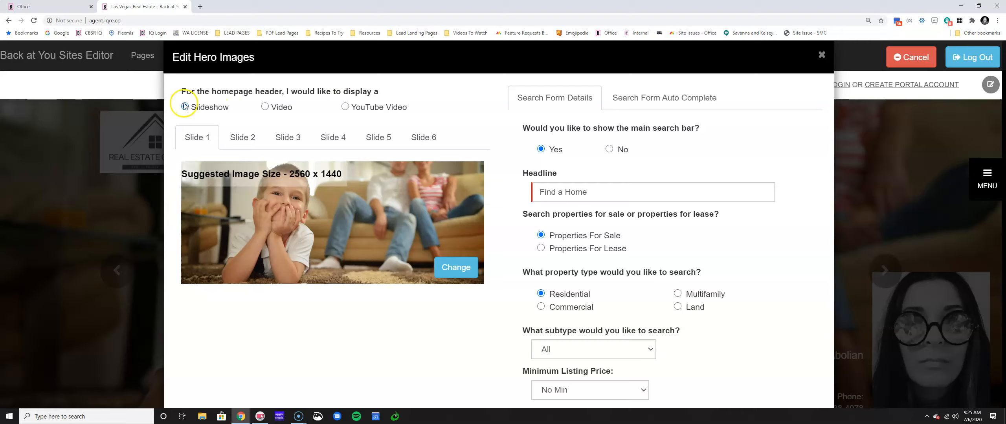
left_click_drag(190, 107, 252, 108)
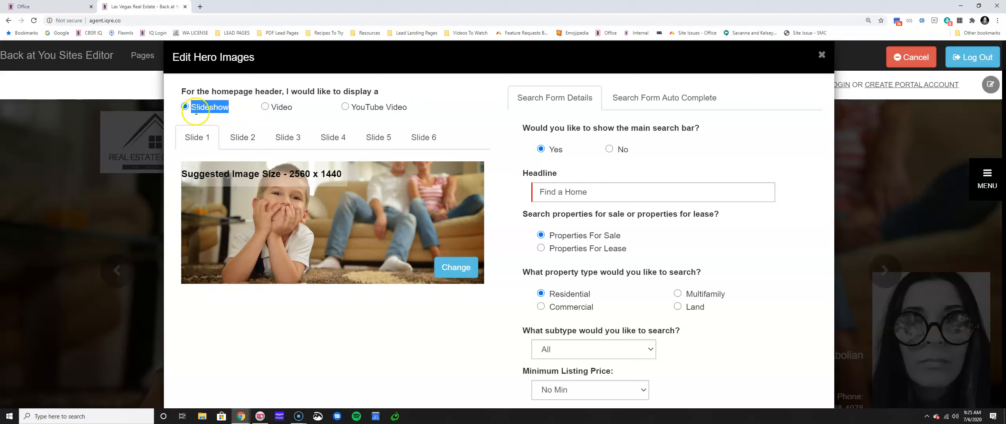
left_click(821, 55)
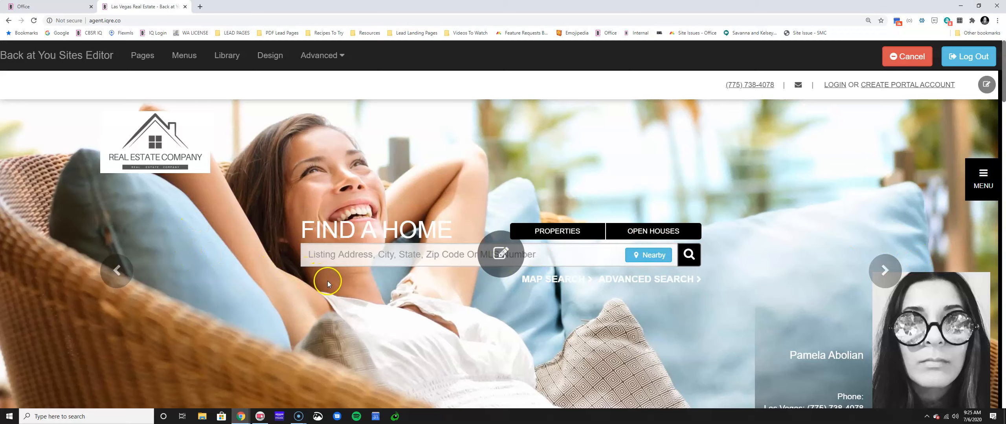
- Reopen the hero image settings and change the Slide 1 image to the dog-on-a-couch photo from My Images
left_click(500, 262)
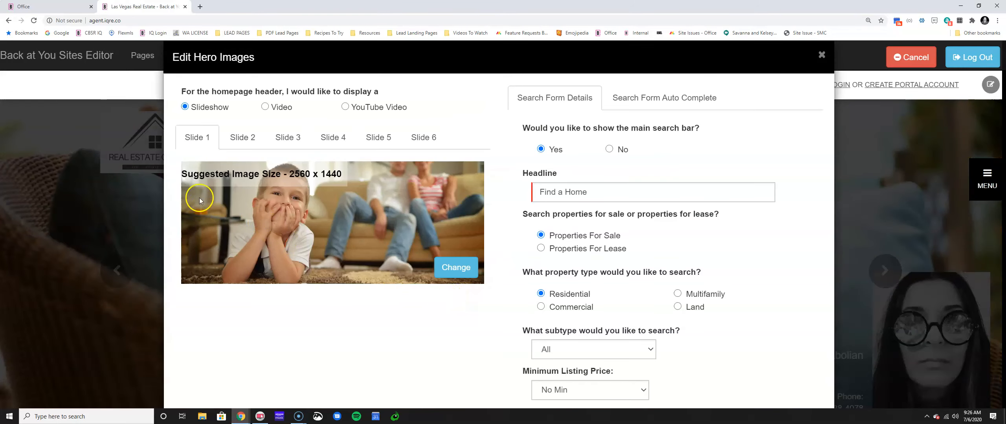
left_click_drag(187, 173, 337, 169)
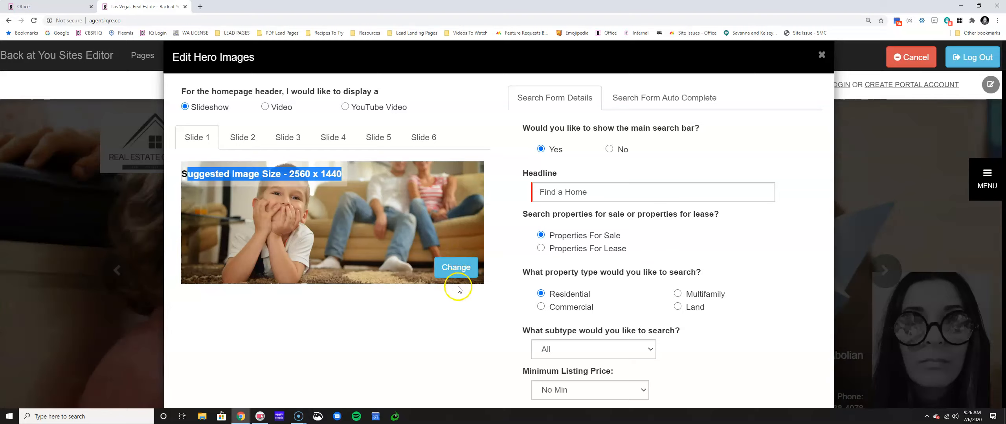
left_click(452, 268)
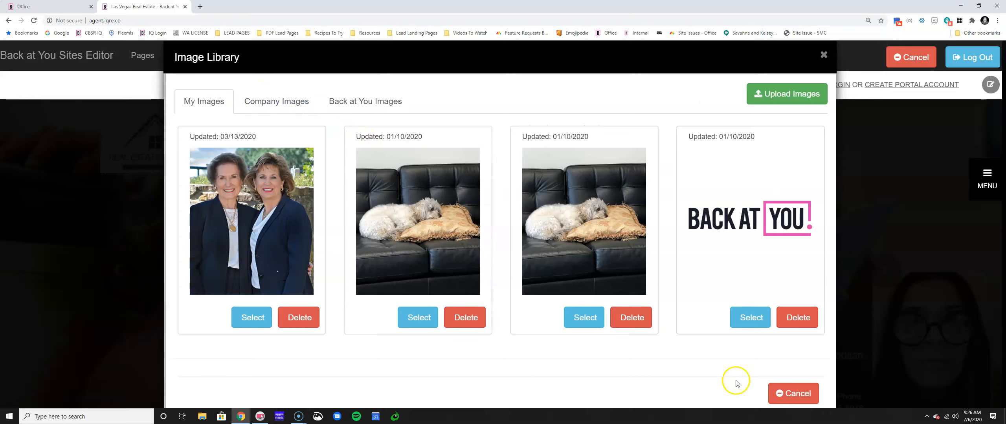
scroll(639, 233, "down", 1)
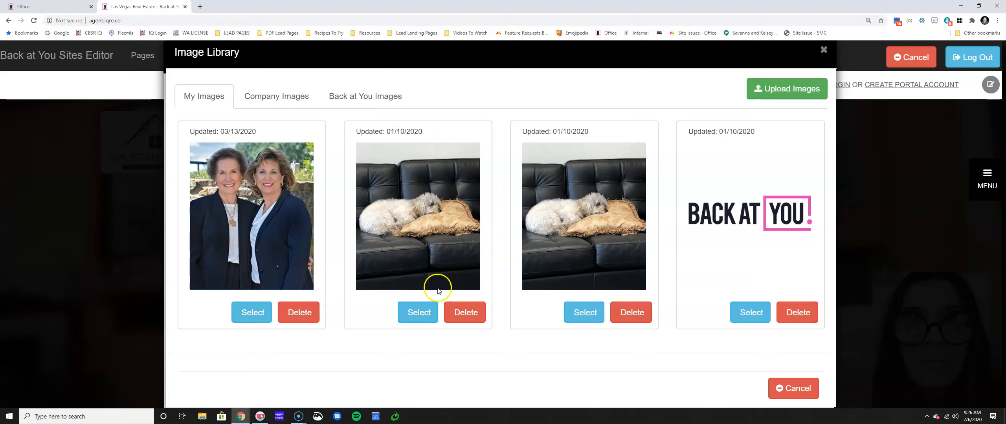
left_click(418, 313)
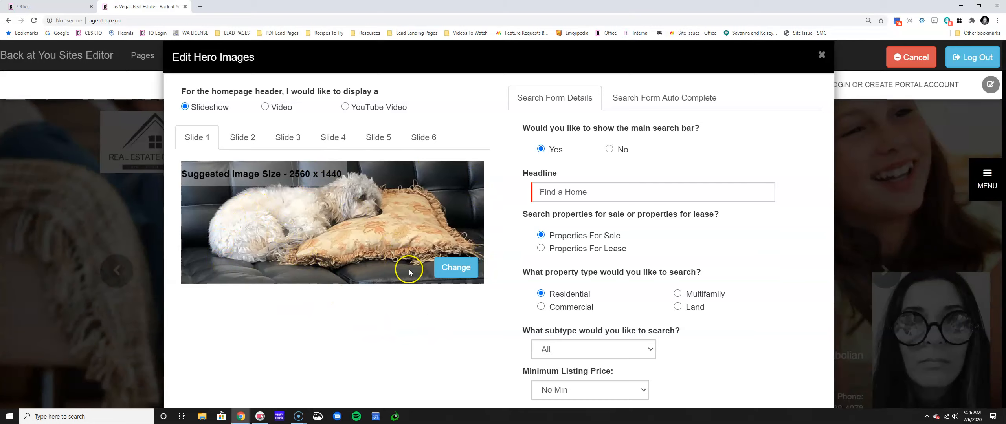
- Upload a portrait photo from the Downloads folder to the image library as the new Slide 1 image, with all file types listed
left_click(456, 267)
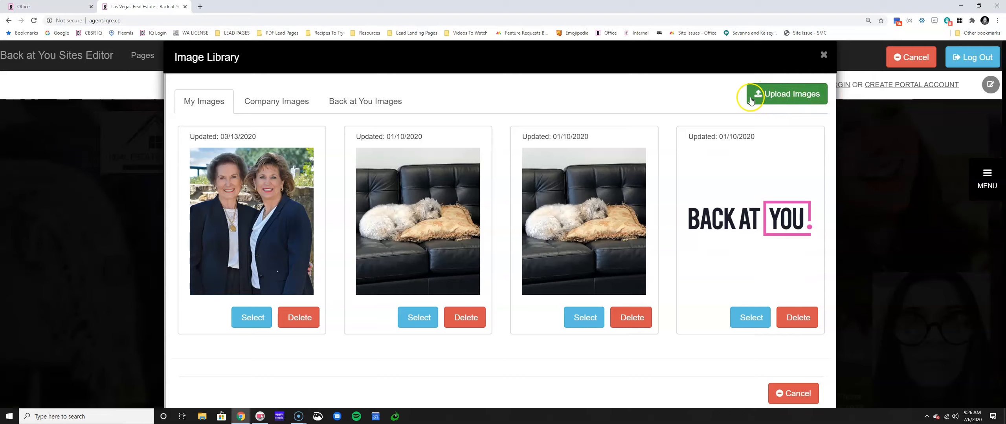
left_click(792, 98)
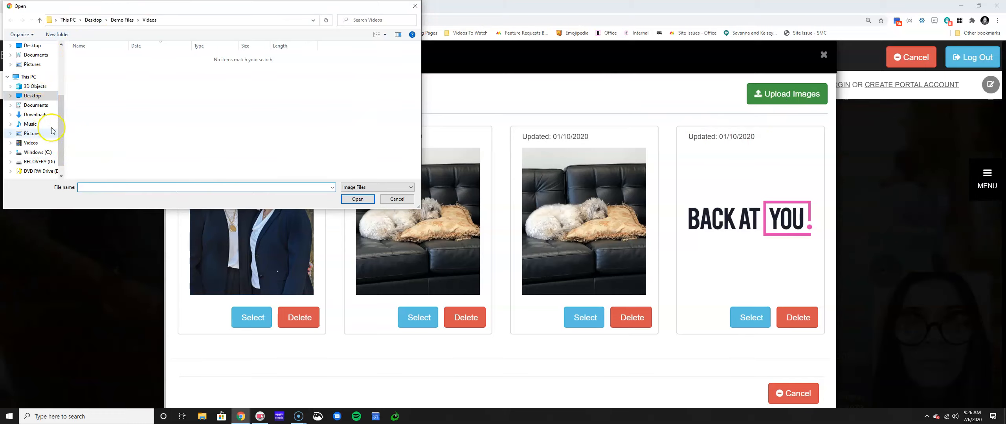
left_click(41, 135)
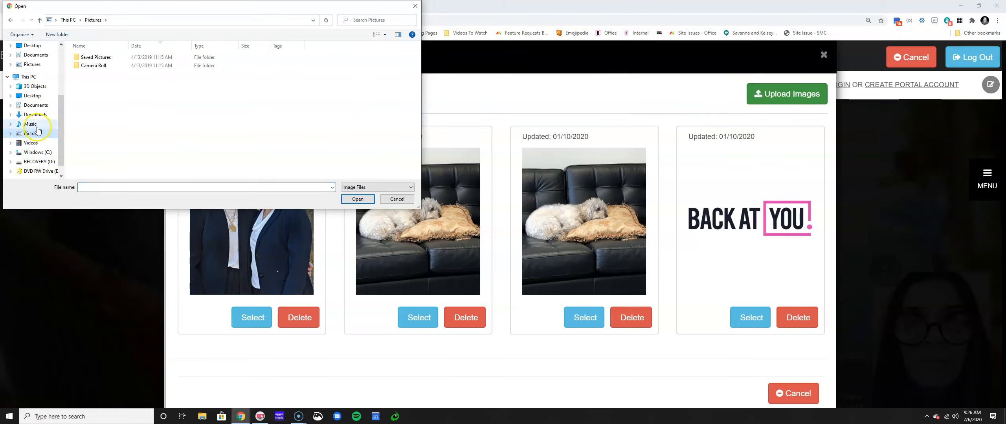
scroll(38, 118, "up", 4)
left_click(34, 80)
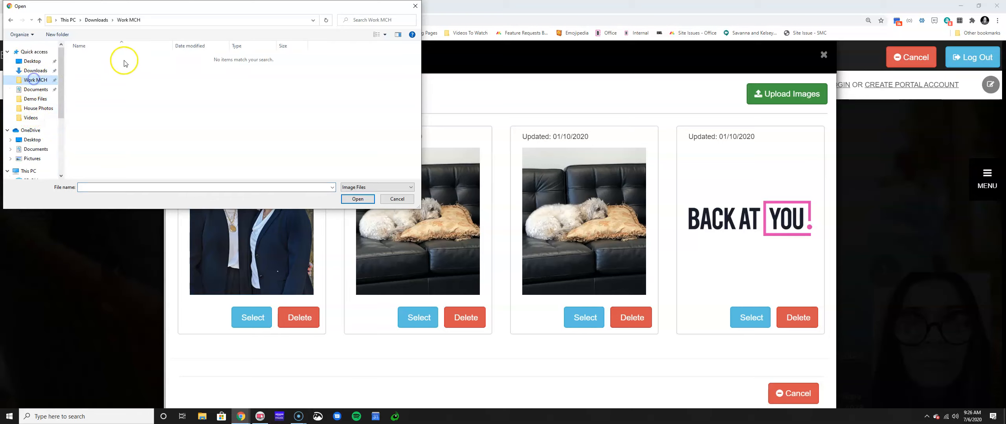
left_click(361, 187)
left_click(362, 200)
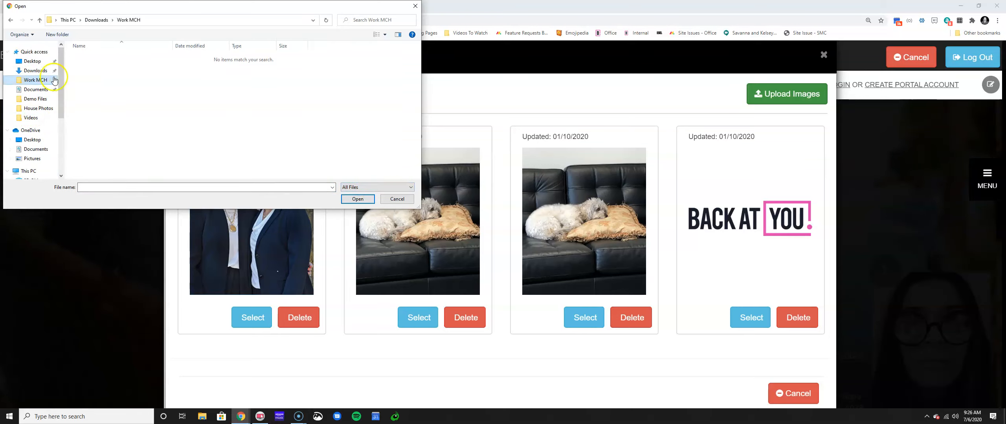
left_click(38, 70)
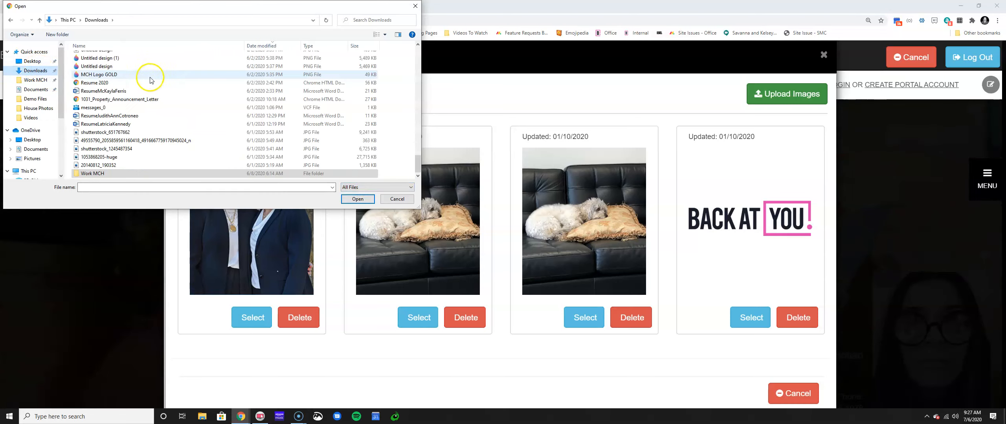
left_click(117, 142)
left_click(358, 198)
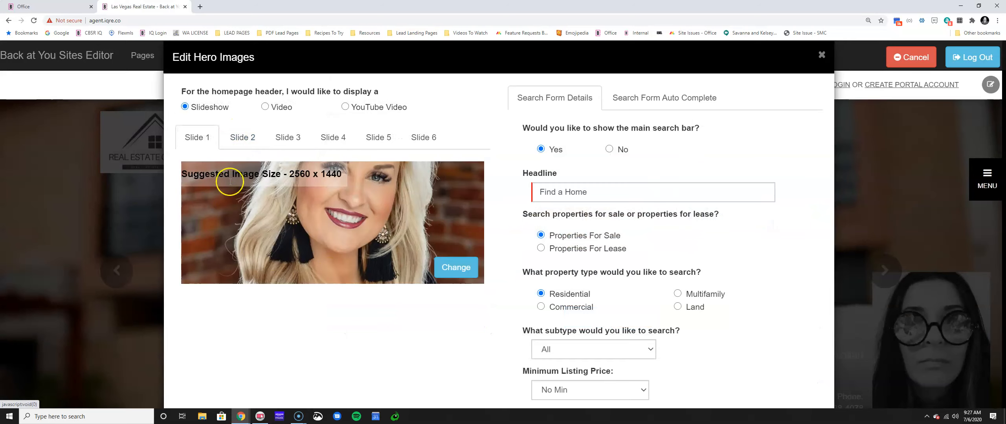
- Replace the Slide 1 image with the close-up photo of a woman and toddler beside a black chair from Company Images
left_click(447, 269)
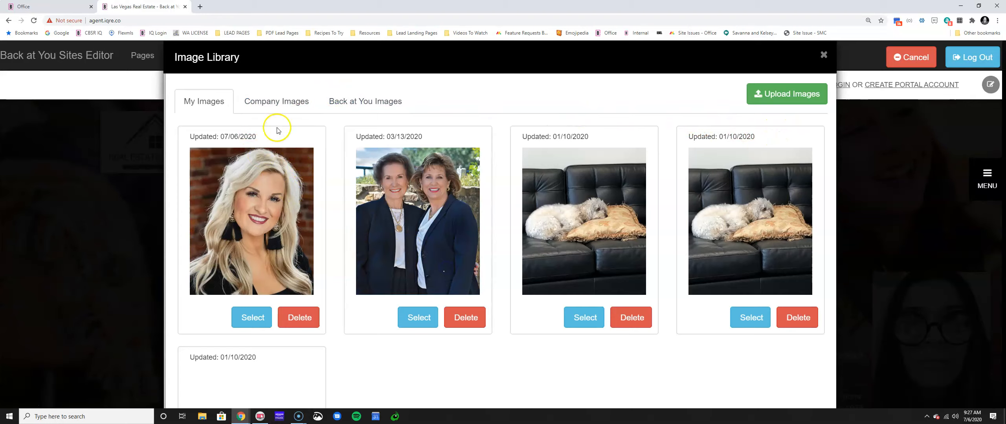
left_click(242, 104)
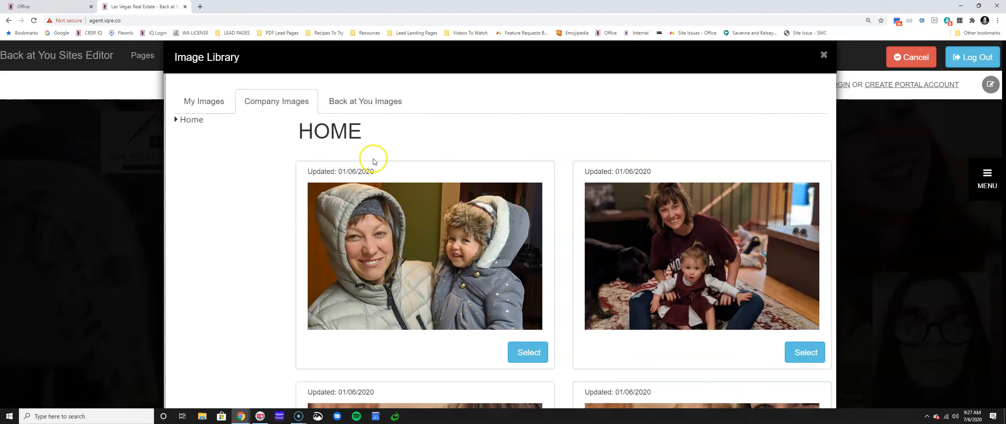
left_click(244, 103)
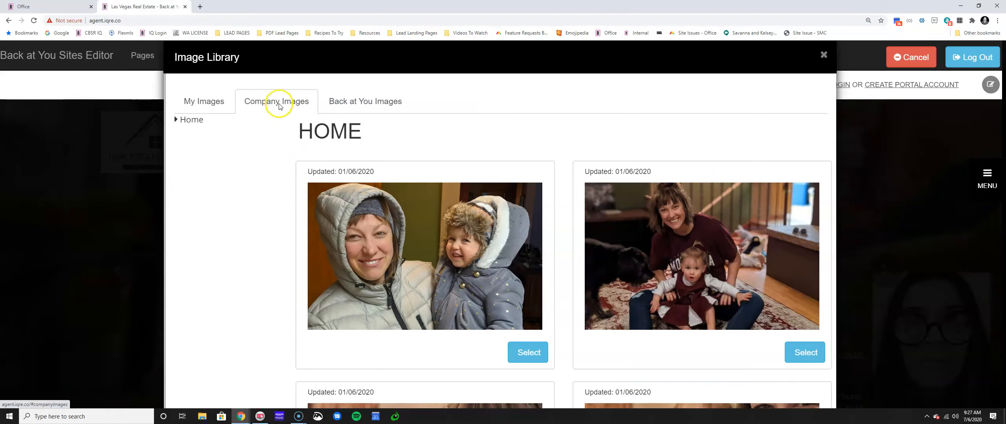
scroll(503, 201, "down", 2)
scroll(503, 202, "down", 5)
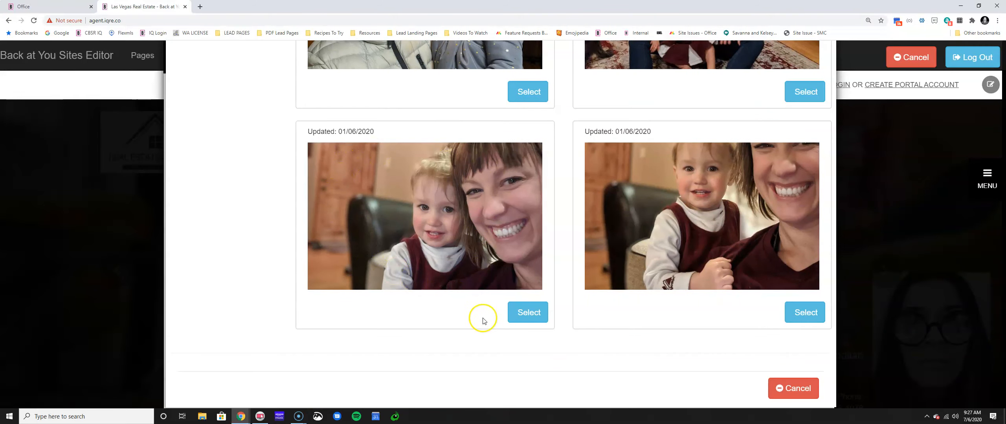
left_click(529, 314)
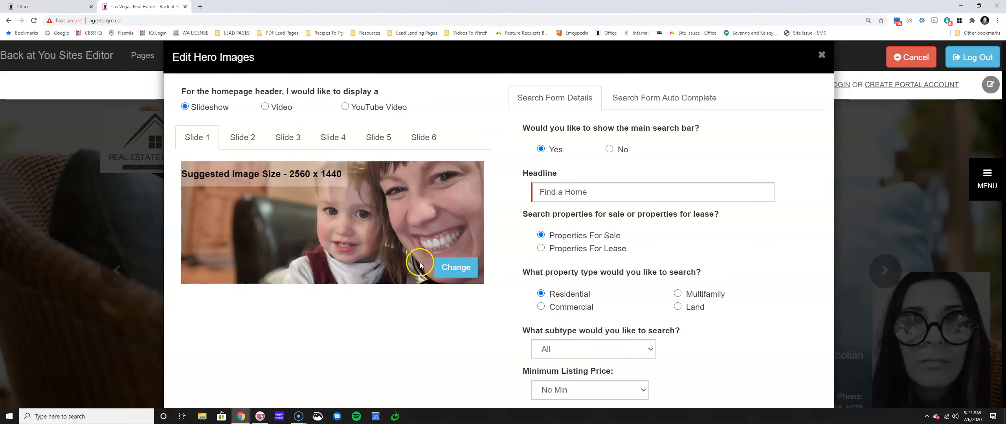
- Open the Back at You Images for Slide 1 and examine the Areas photos filtered by iqWeb_ImageFilter_OntarioCanada
left_click(456, 271)
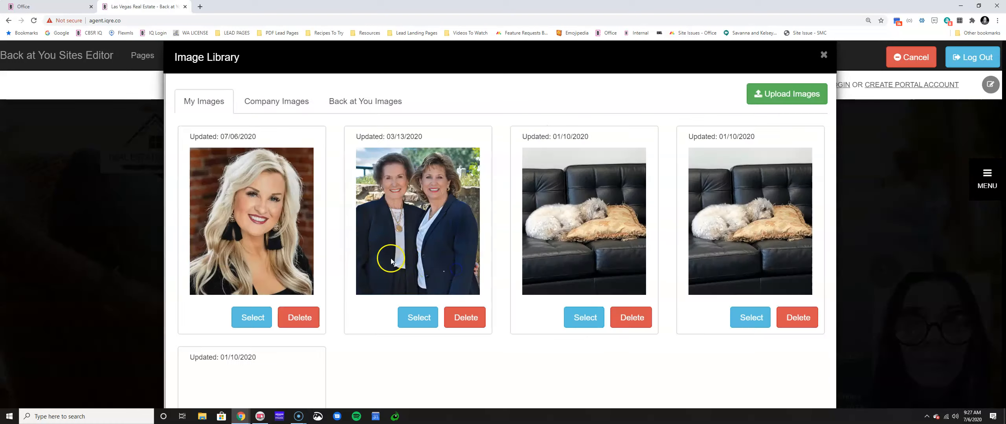
left_click(387, 102)
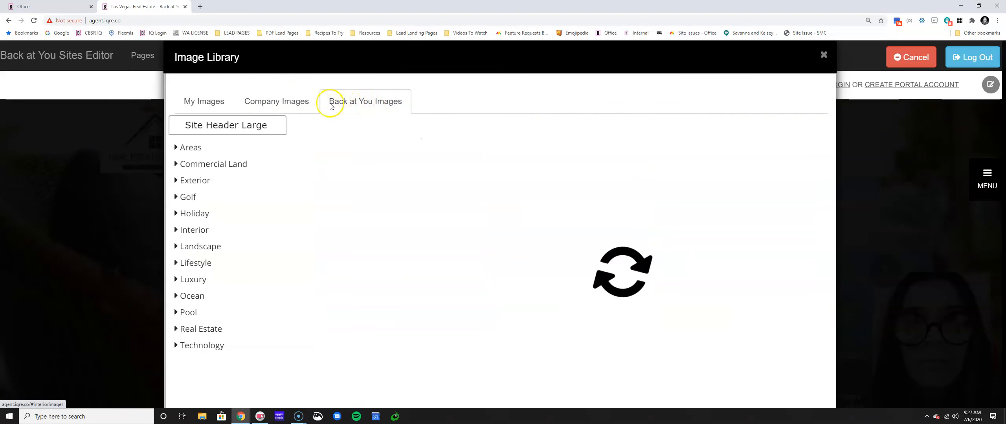
left_click(347, 107)
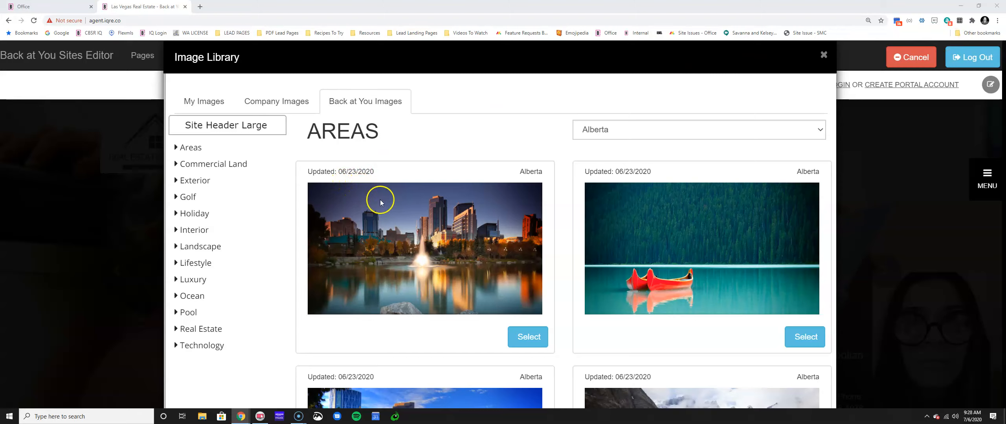
left_click(638, 132)
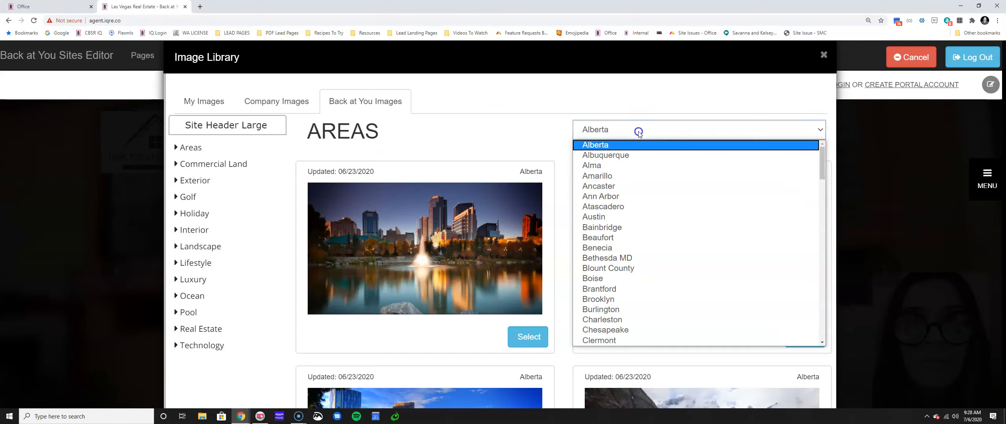
scroll(670, 214, "down", 15)
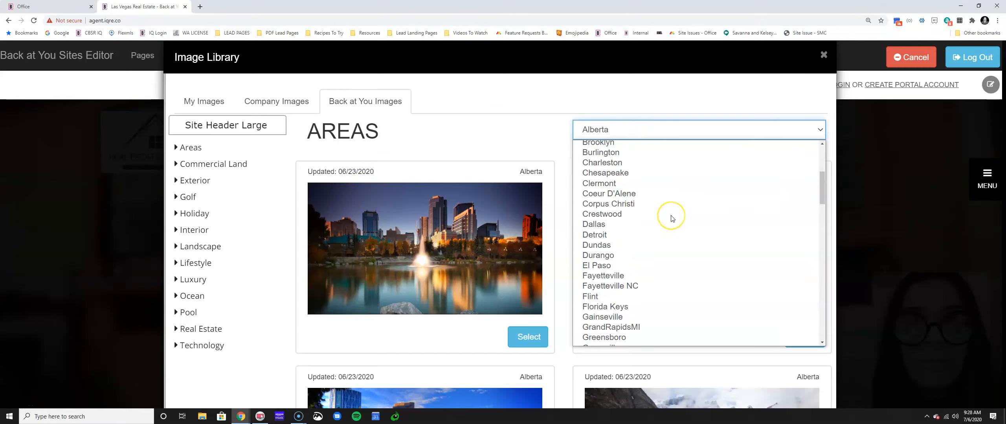
scroll(670, 220, "down", 8)
scroll(670, 220, "up", 8)
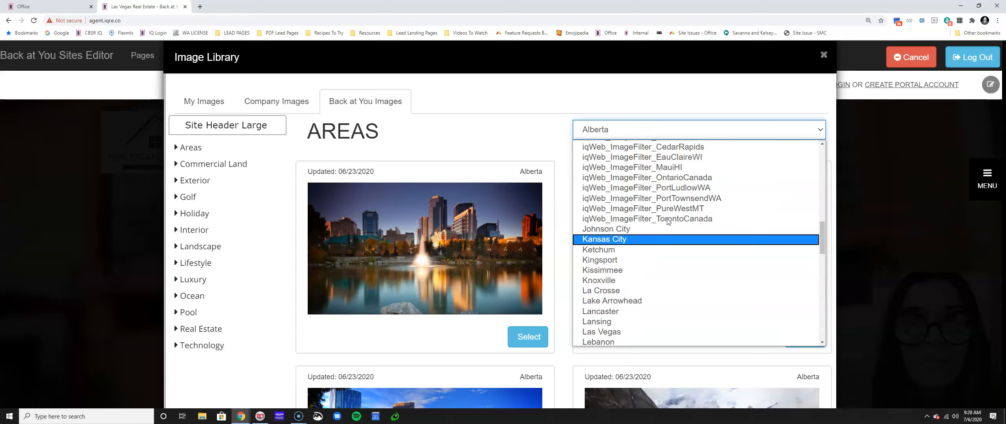
left_click(664, 186)
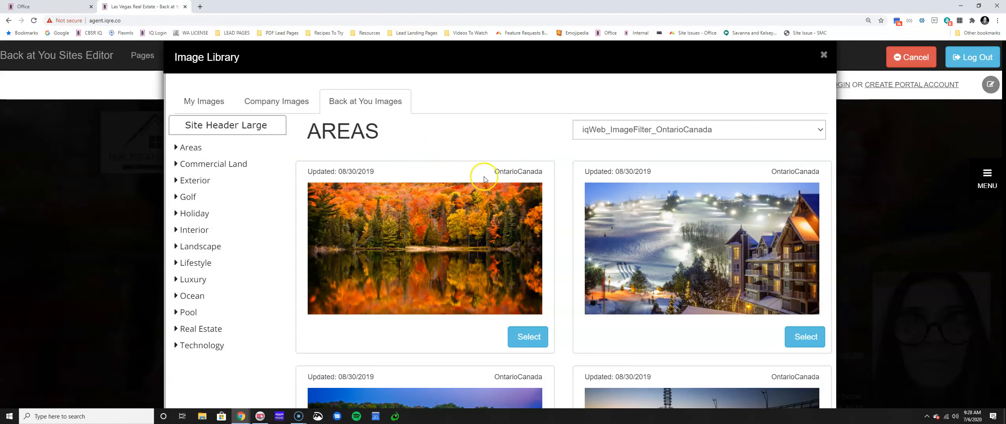
scroll(558, 323, "down", 3)
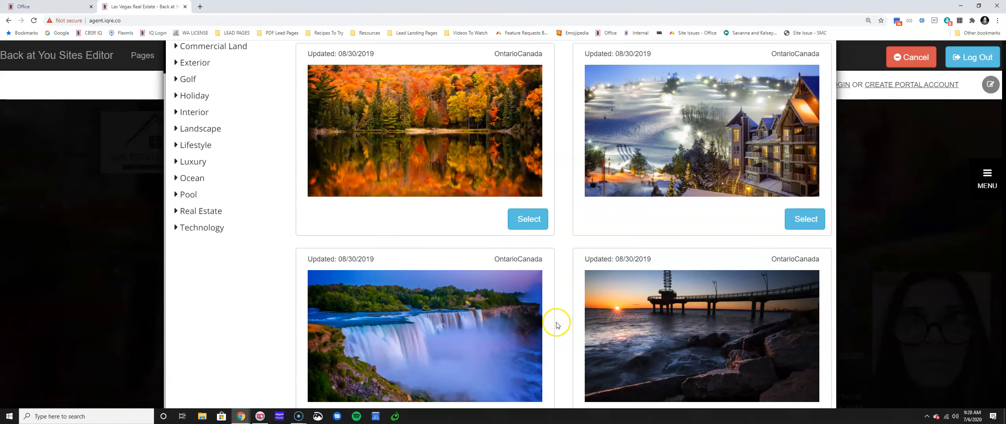
- Set the Slide 1 image to the Interior category photo of a dining table with blue chairs and an adjoining kitchen
left_click(202, 113)
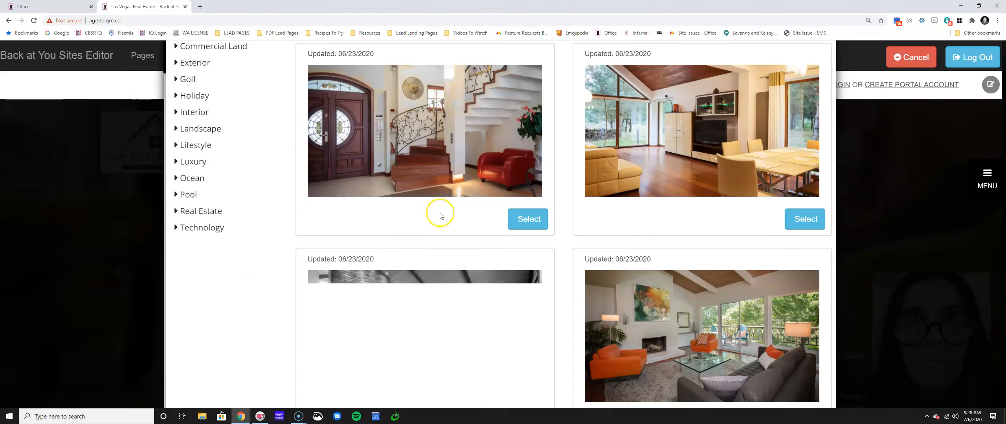
scroll(446, 226, "down", 4)
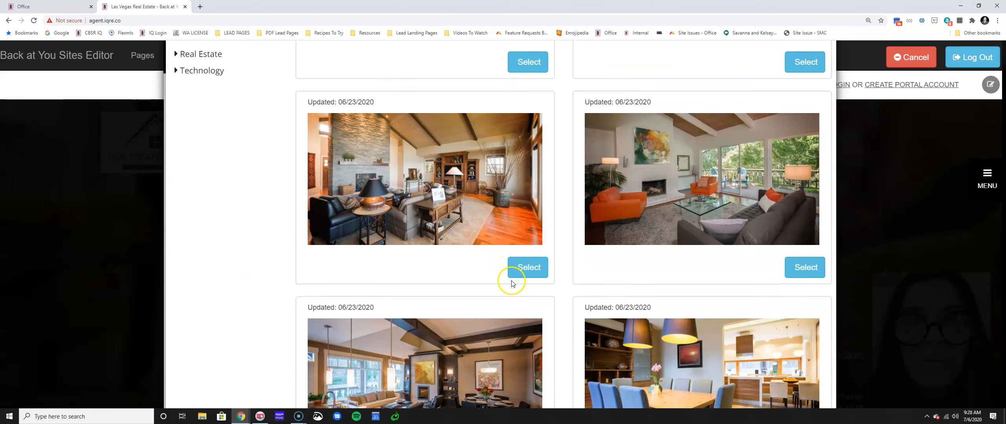
scroll(512, 283, "down", 4)
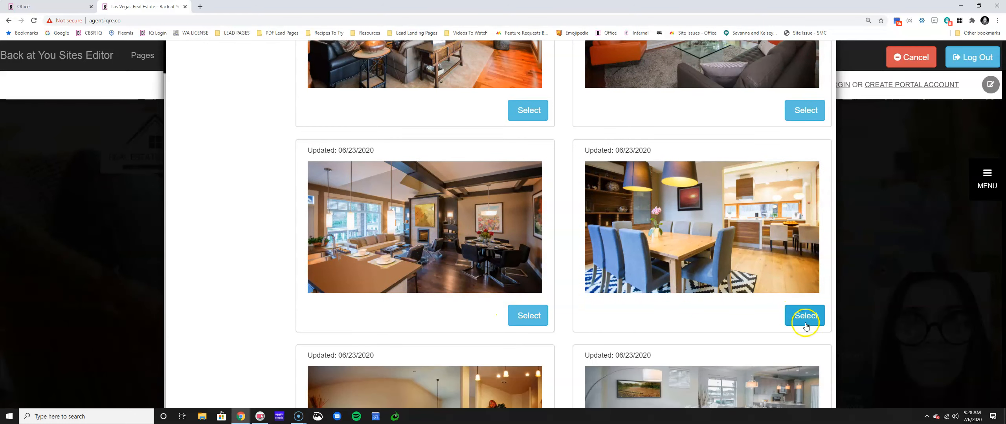
left_click(805, 317)
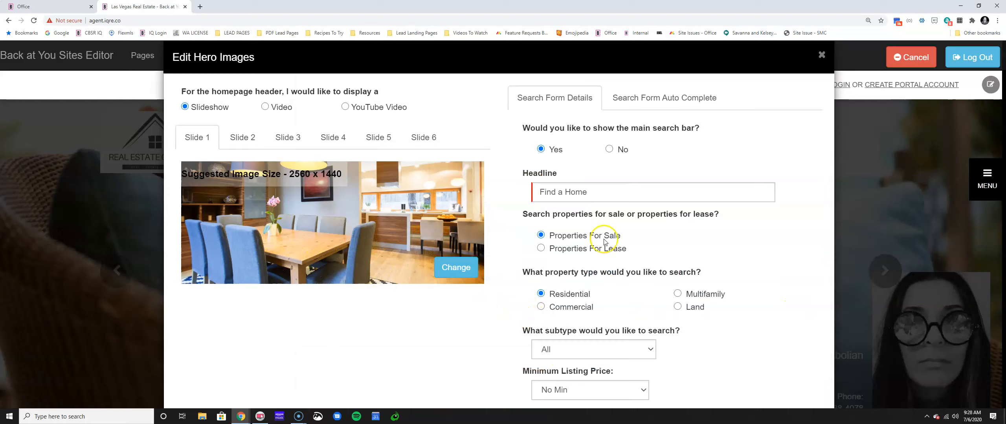
- Look through the current images and Show settings of Slides 2 to 6, and return to Slide 1
left_click(249, 135)
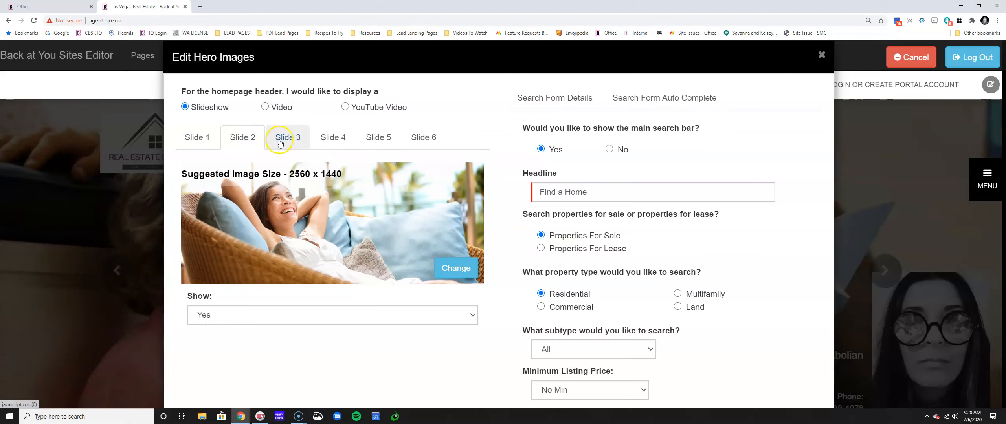
left_click(281, 141)
left_click(332, 139)
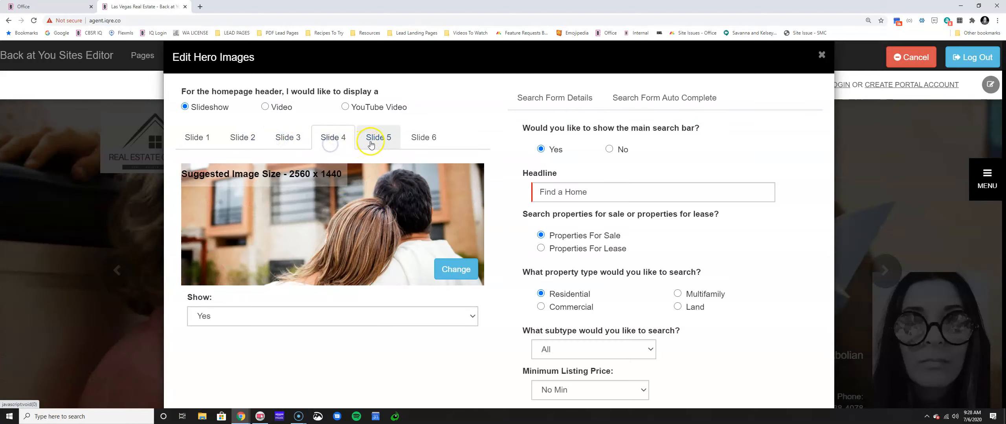
left_click(374, 140)
left_click(425, 151)
left_click(234, 147)
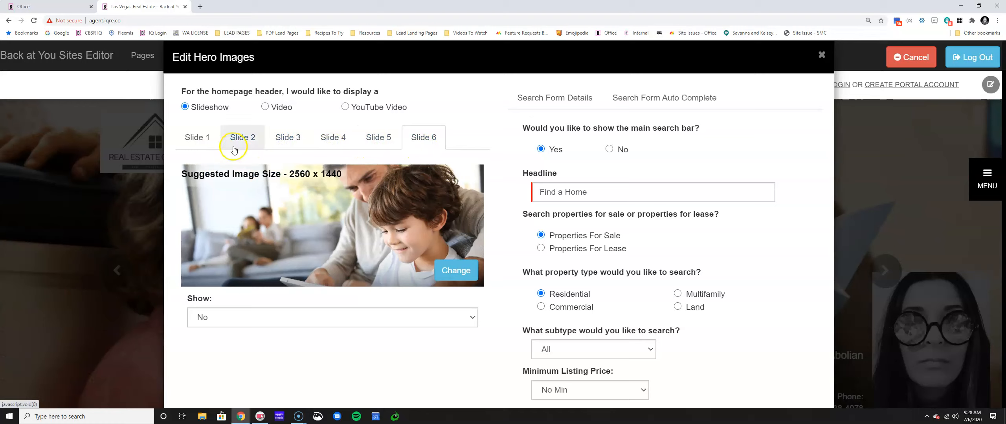
left_click(208, 144)
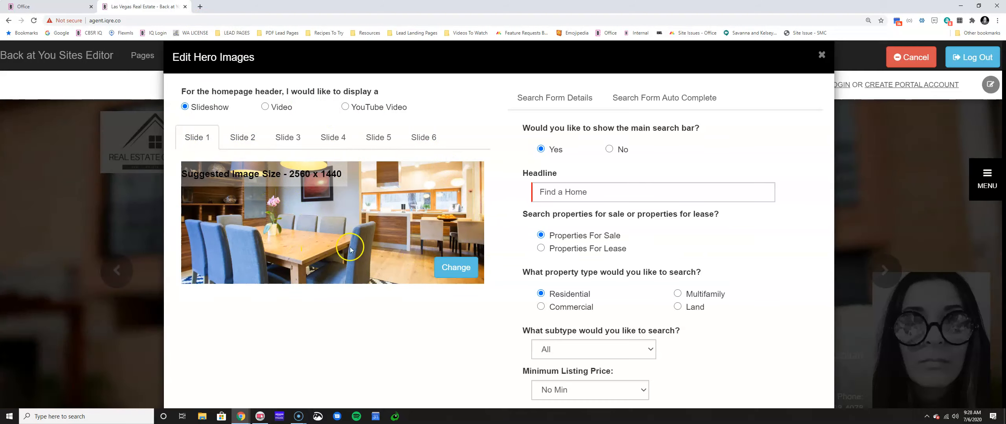
- Change the Slide 2 image to the close-up photo of a woman and toddler beside a black chair from Company Images
left_click(238, 137)
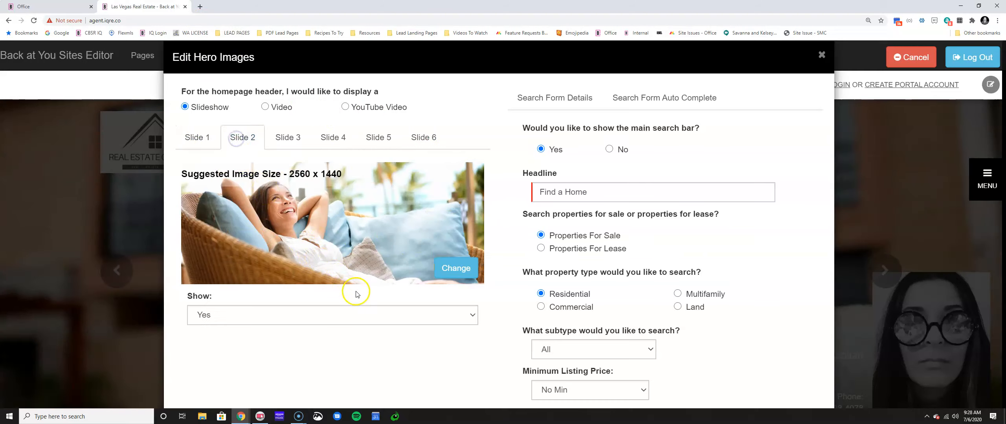
left_click(443, 268)
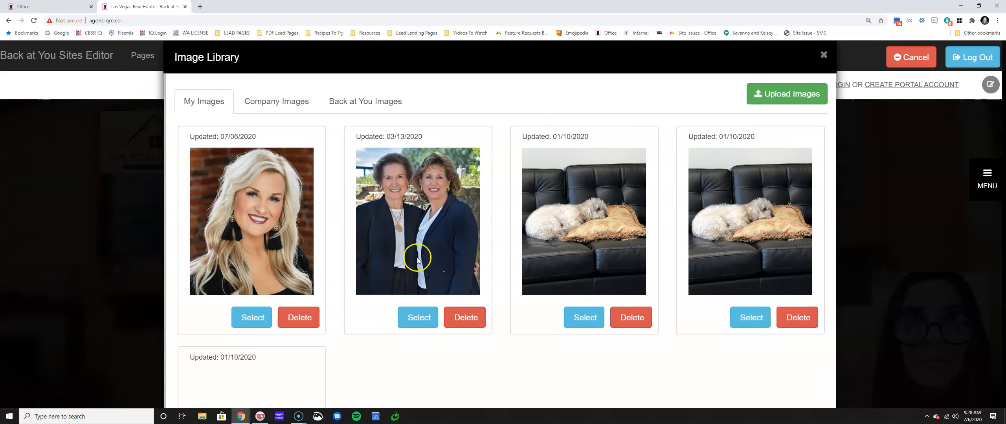
left_click(291, 101)
scroll(534, 267, "down", 6)
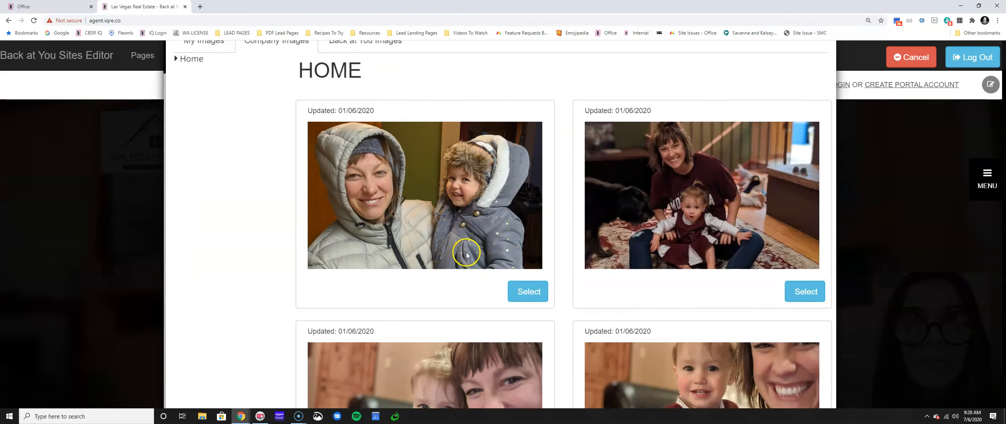
left_click(525, 341)
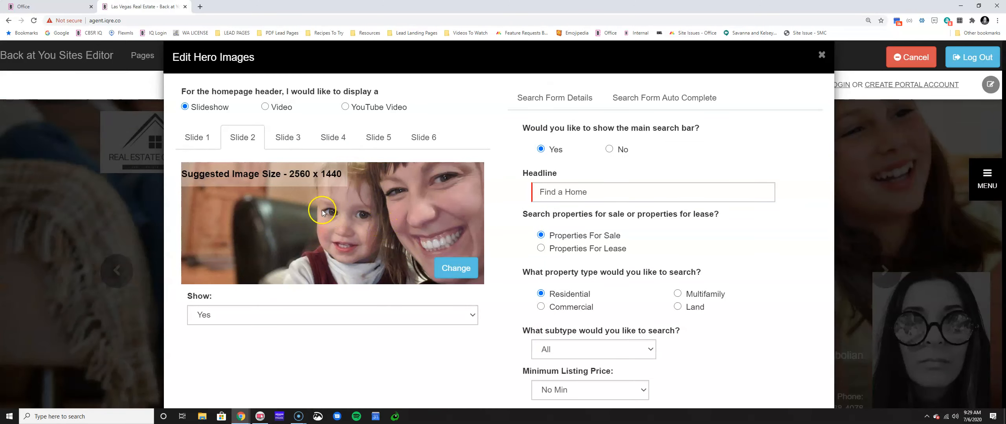
- Upload a forest trail photo from the Downloads folder and set the Slide 3 image to the dog-on-a-couch photo from My Images
left_click(286, 139)
left_click(456, 268)
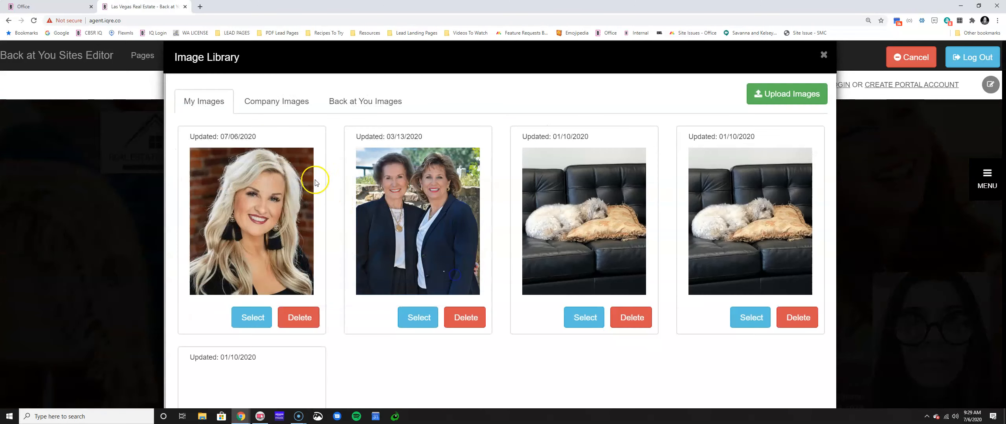
left_click(810, 96)
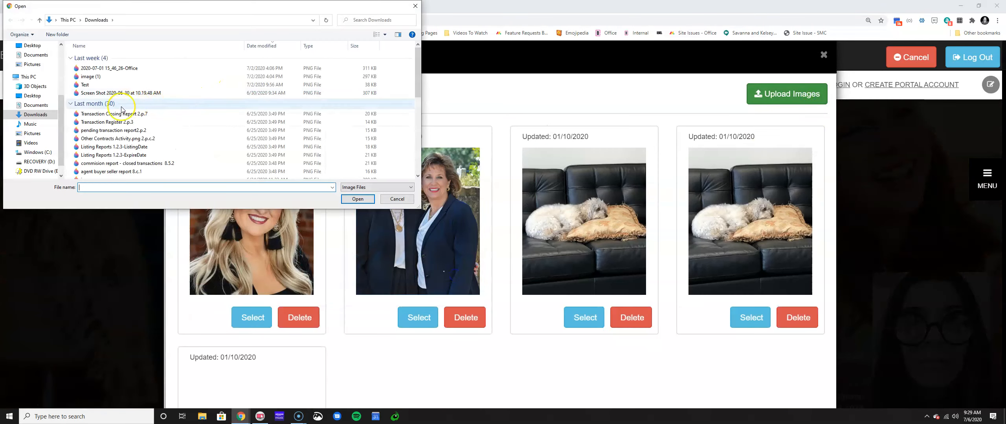
scroll(106, 110, "down", 4)
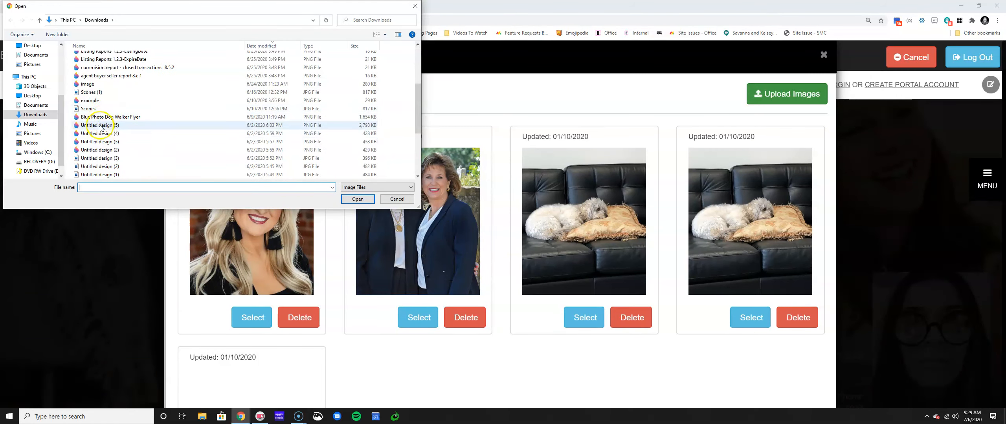
scroll(105, 165, "down", 2)
left_click(105, 167)
left_click(358, 199)
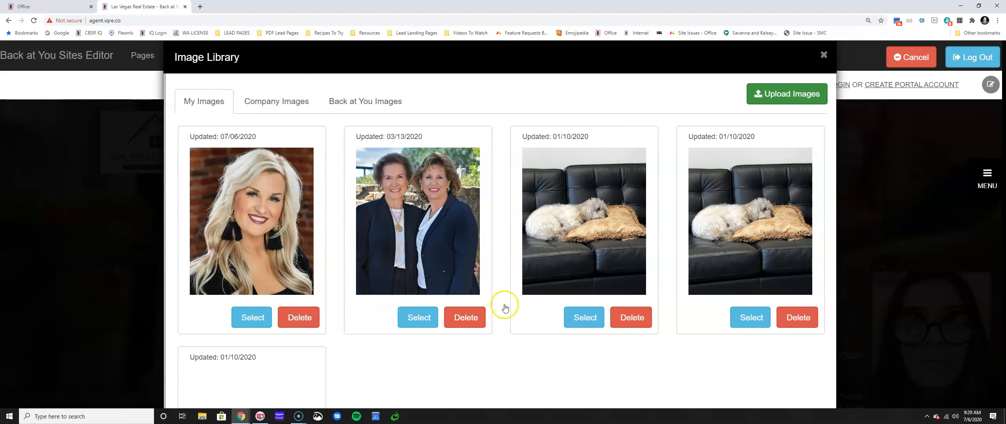
left_click(579, 321)
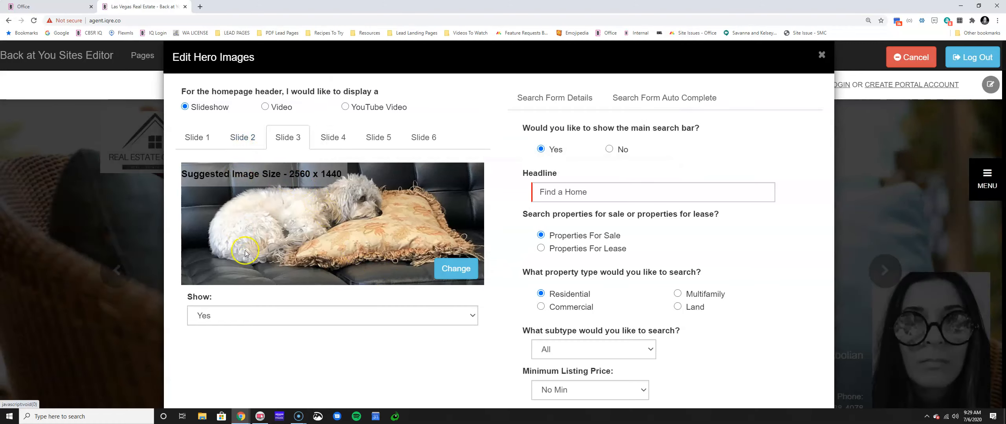
- Change the Slide 4 image to the uploaded photo of a fenced forest trail beside a lake from My Images
left_click(333, 138)
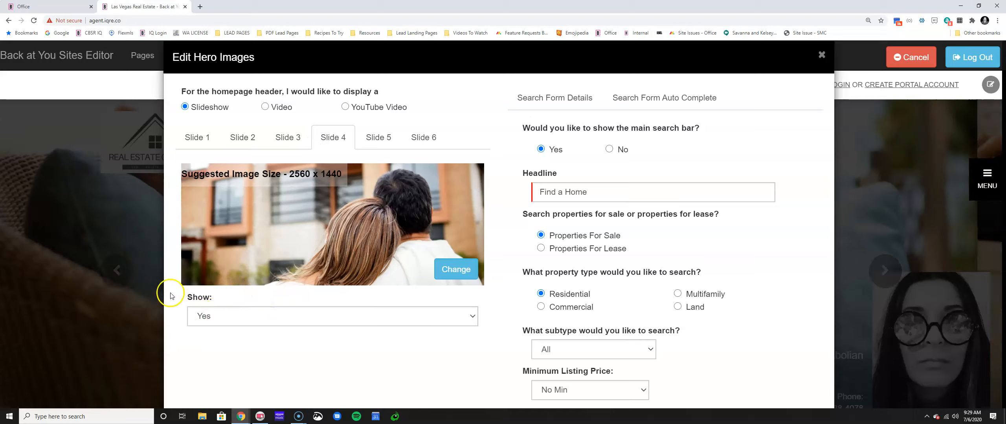
left_click(198, 140)
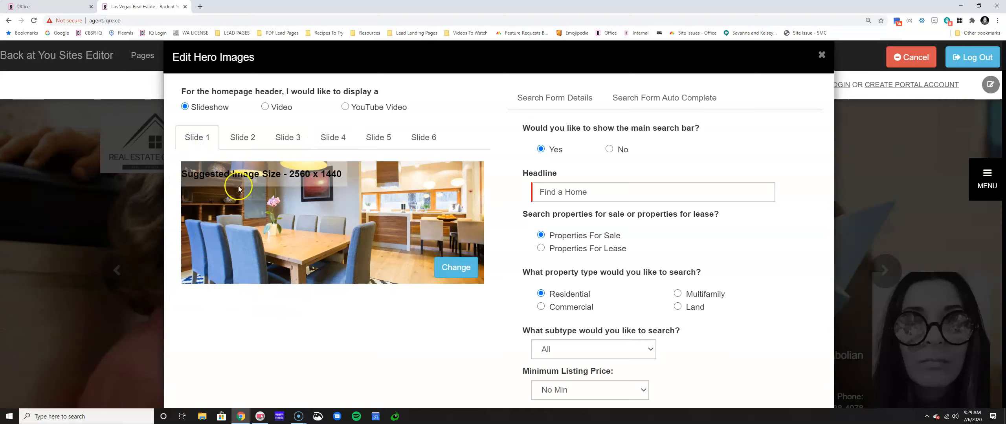
left_click(333, 138)
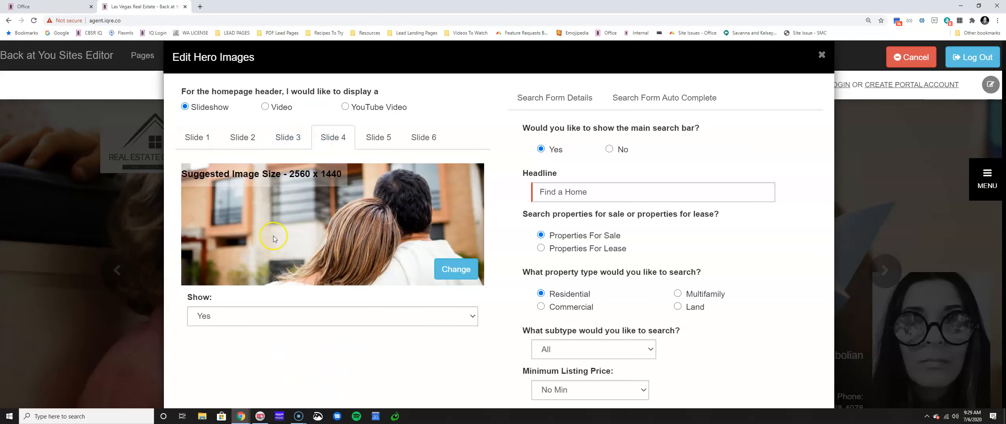
left_click(454, 270)
left_click(264, 327)
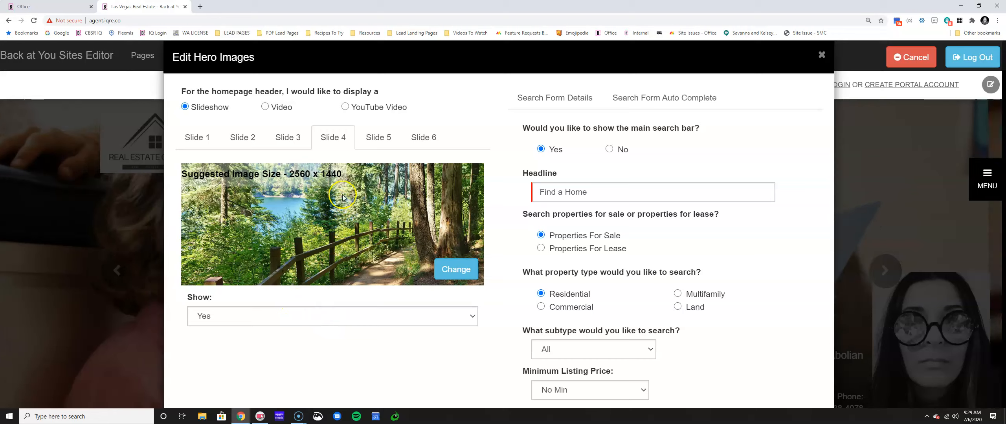
- Hide Slides 5 and 6 from the header slideshow by setting Show to No for each
left_click(375, 137)
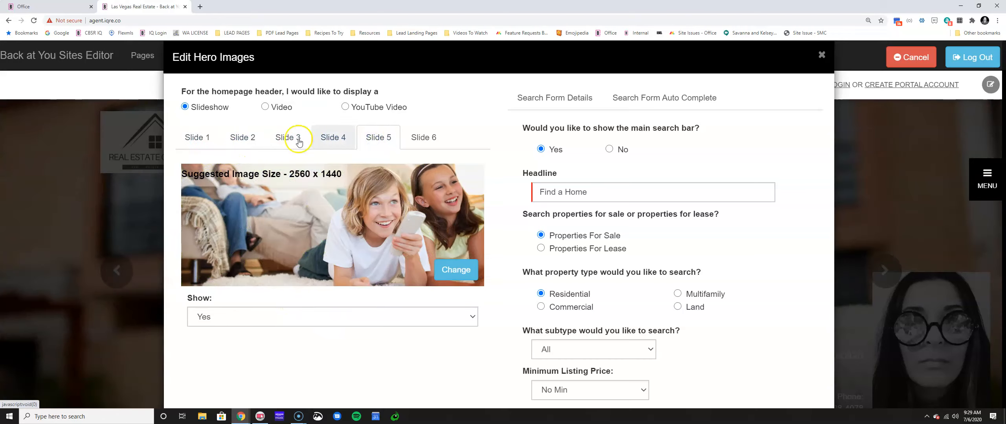
left_click(289, 318)
left_click(292, 341)
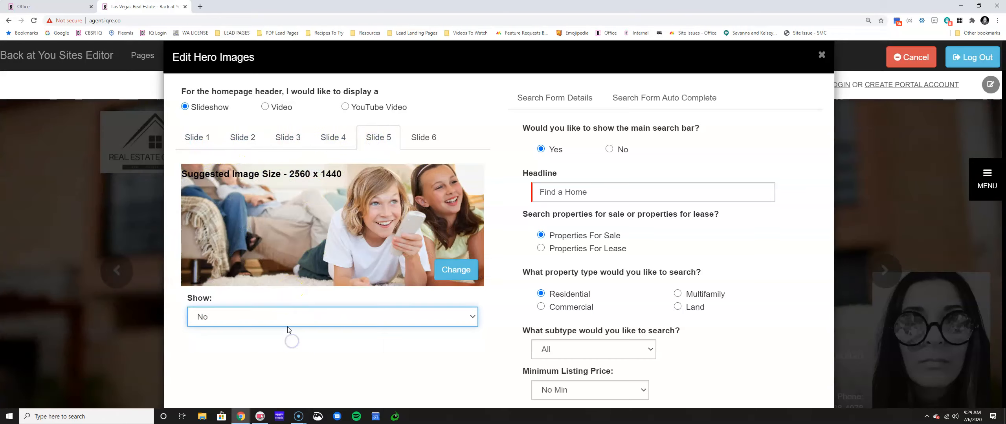
left_click(417, 139)
left_click(322, 319)
left_click(321, 348)
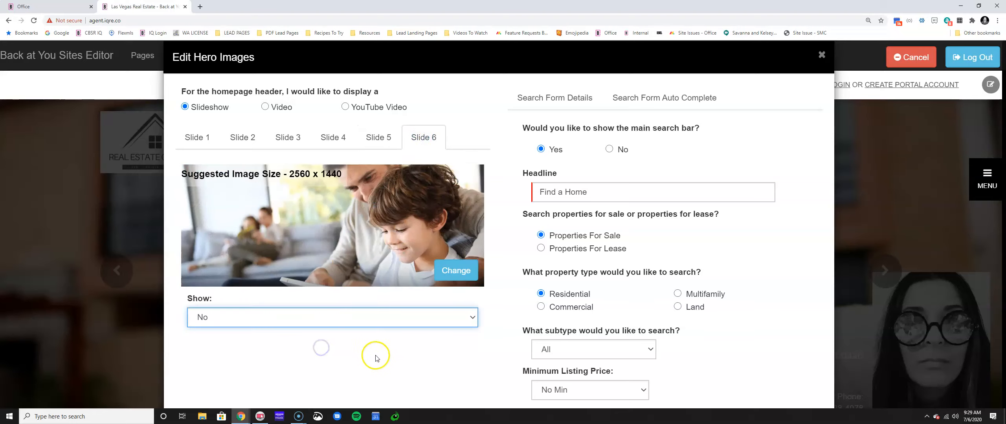
scroll(366, 348, "down", 4)
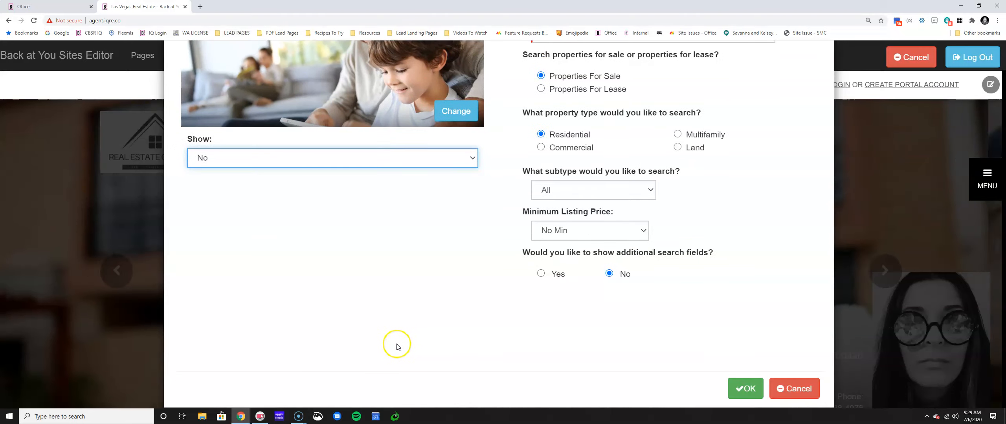
scroll(397, 346, "up", 4)
scroll(455, 262, "down", 1)
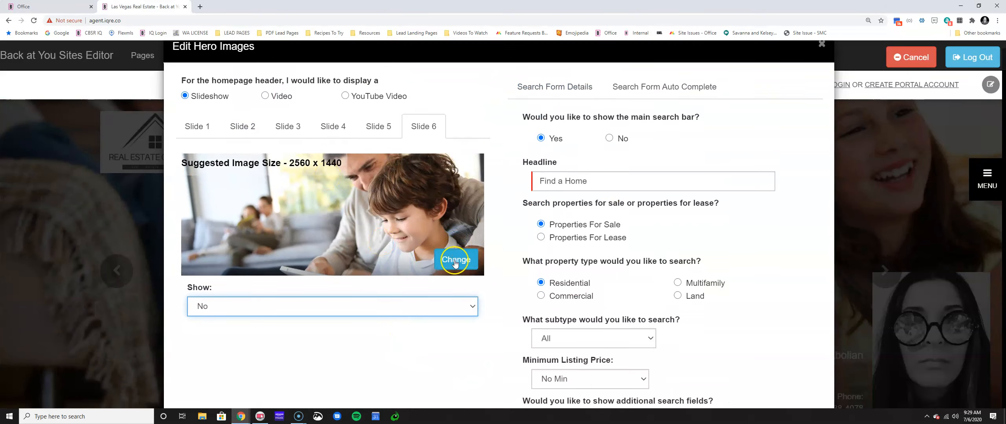
scroll(409, 275, "down", 3)
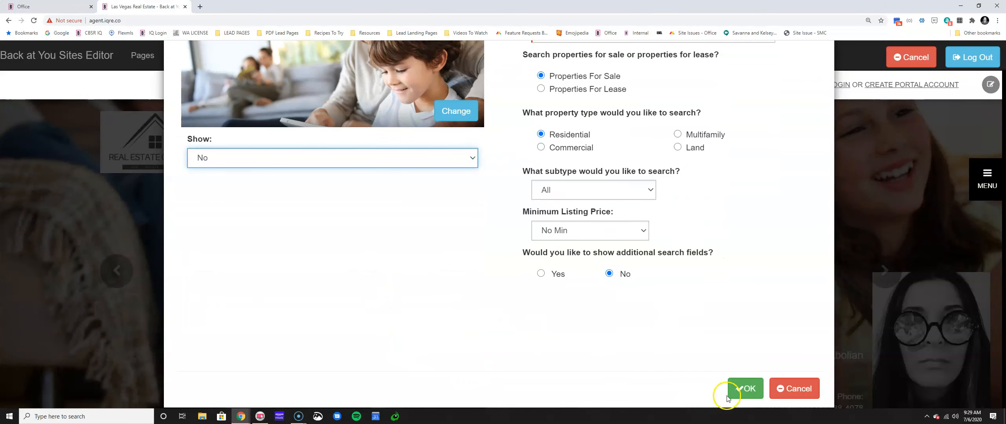
- Apply the header slideshow changes and preview the slides on the home page
left_click(735, 389)
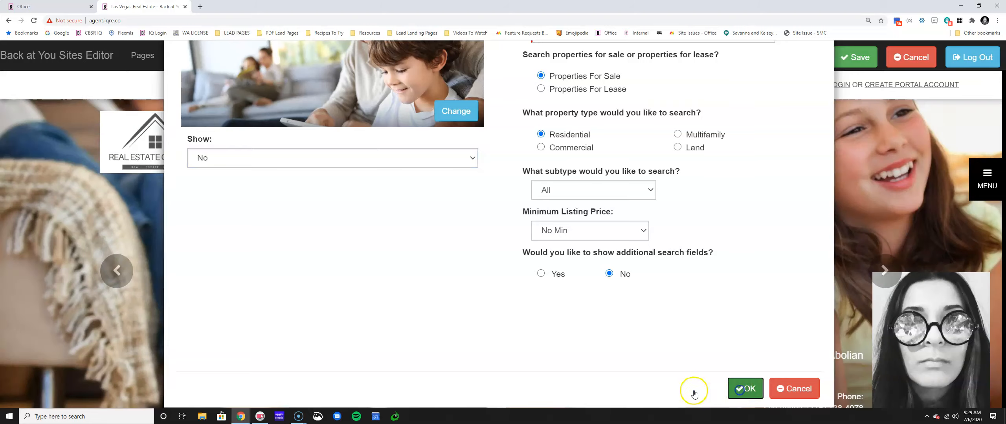
scroll(534, 346, "down", 2)
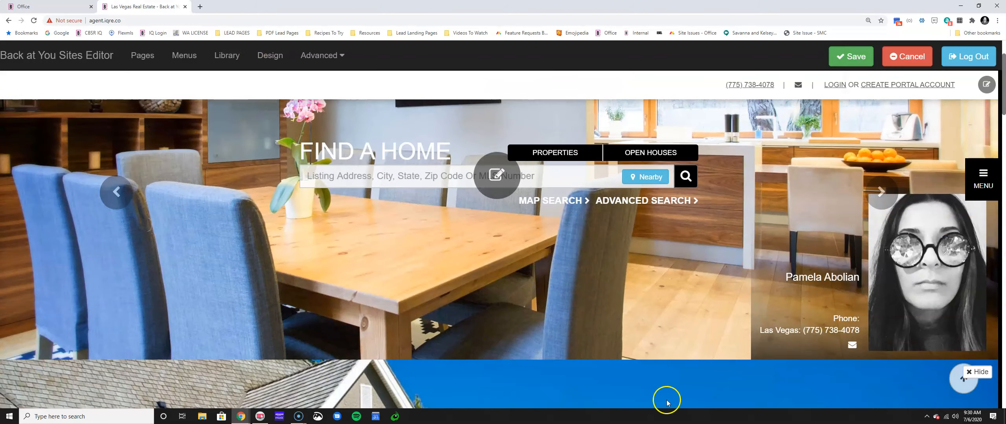
scroll(452, 188, "up", 2)
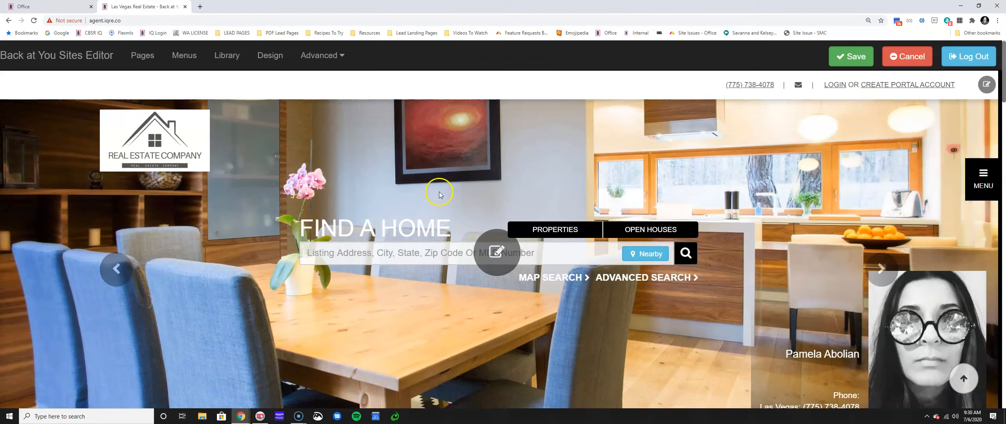
left_click(880, 270)
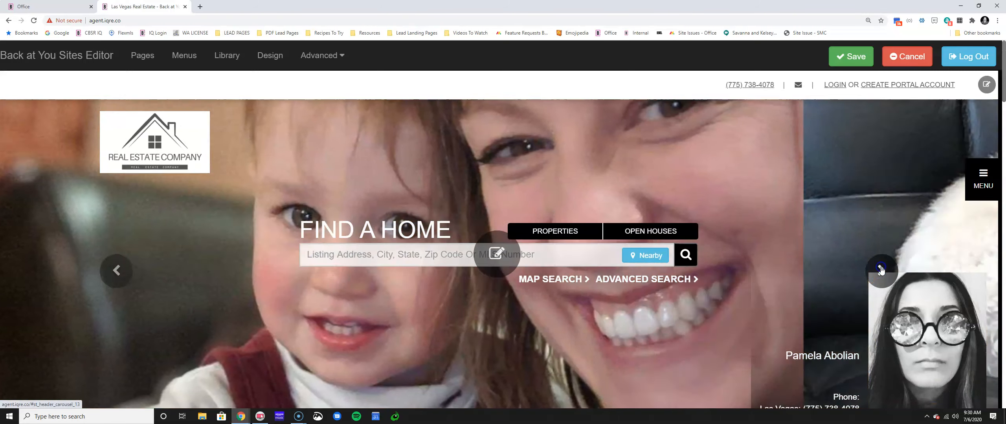
left_click(881, 270)
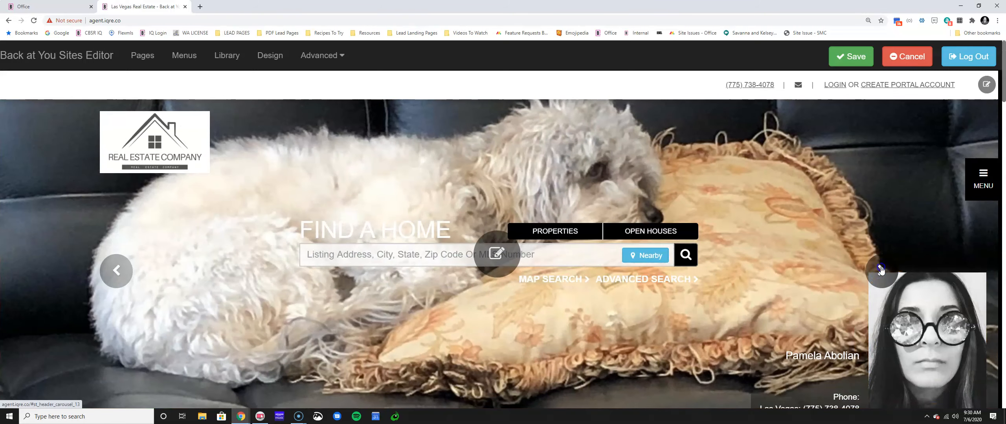
left_click(881, 270)
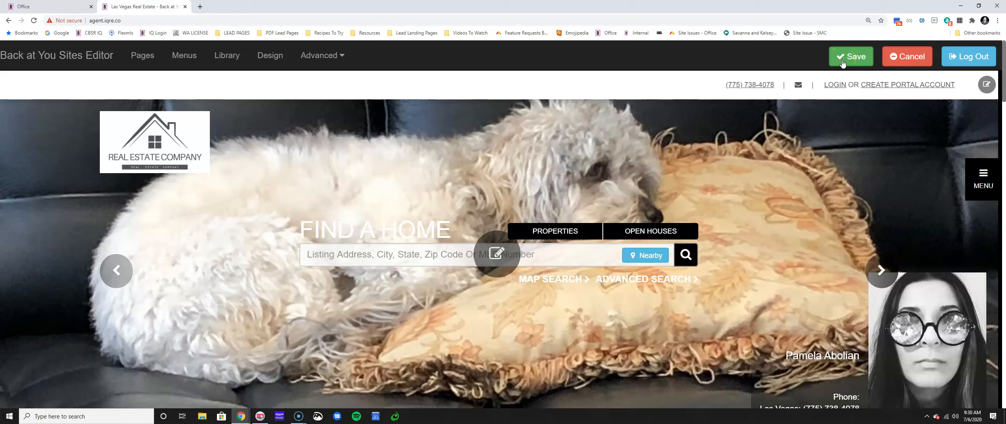
- Discard the unsaved changes to restore the page's last save, and browse the restored header slides
left_click(908, 59)
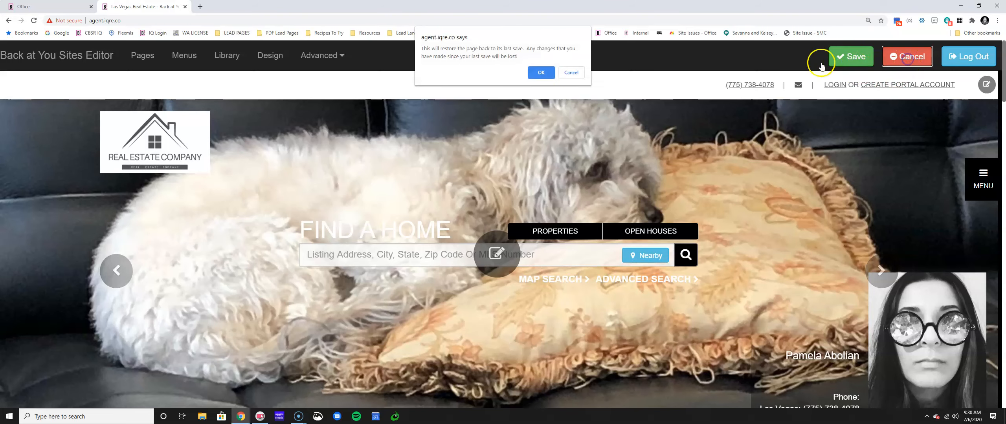
left_click(542, 73)
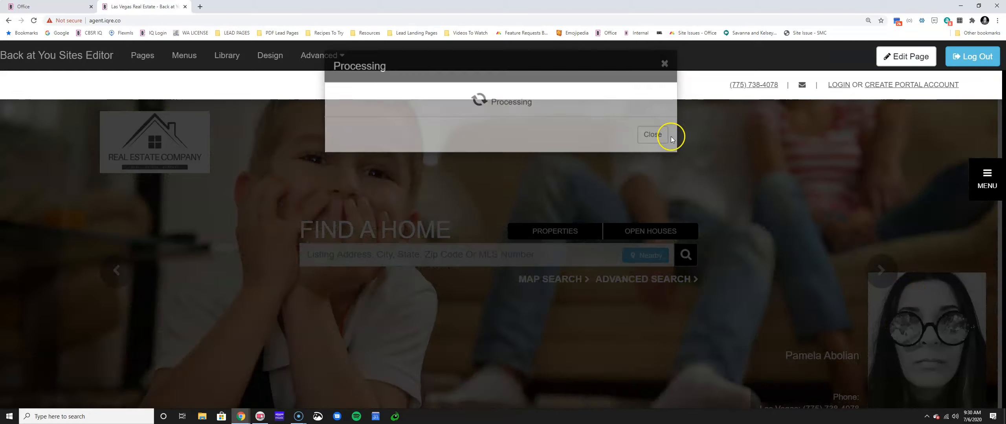
left_click(660, 142)
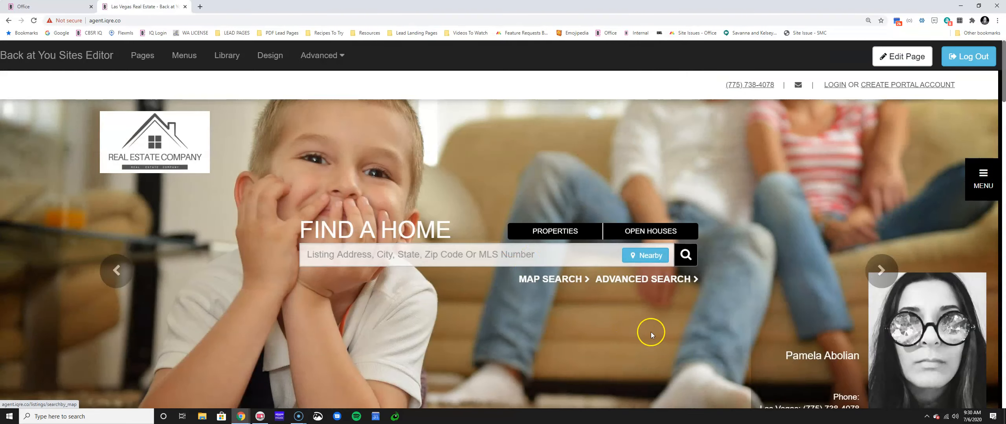
left_click(879, 268)
left_click(880, 269)
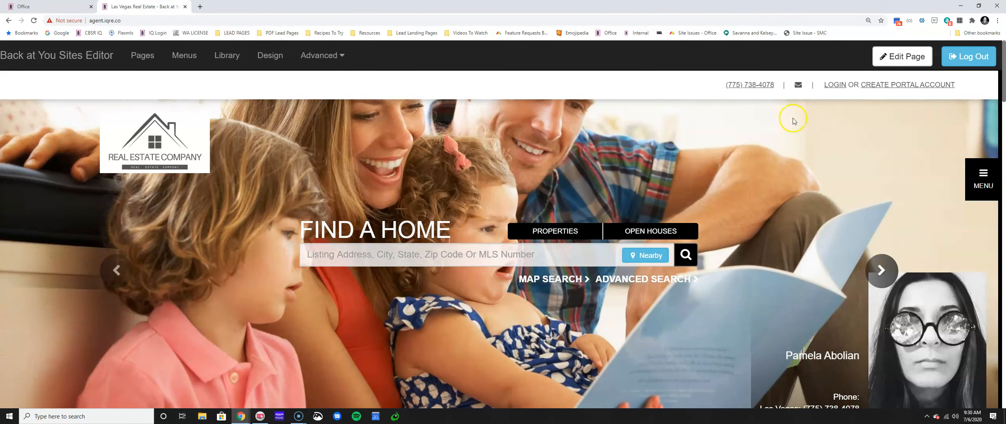
- Open the home page header's hero image settings for editing and review Slides 1 through 6 and the property type options
left_click(903, 56)
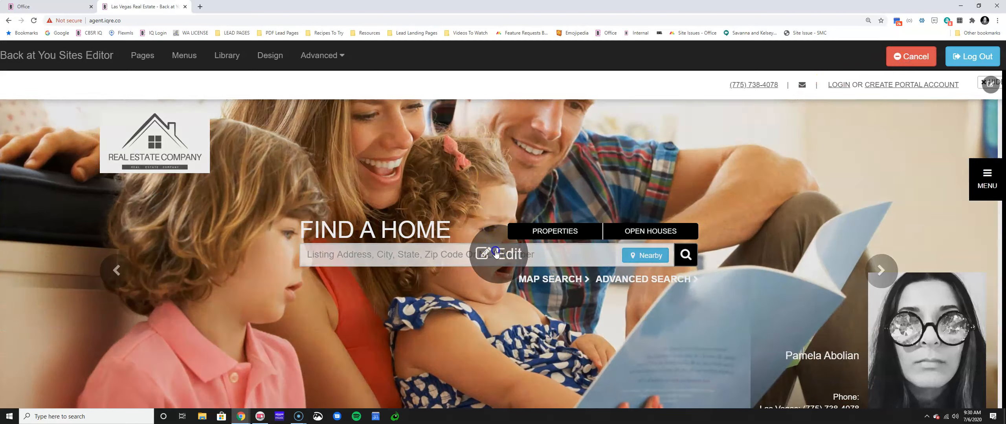
left_click(497, 253)
left_click(241, 139)
left_click(289, 139)
left_click(345, 142)
left_click(376, 139)
left_click(419, 137)
left_click(199, 142)
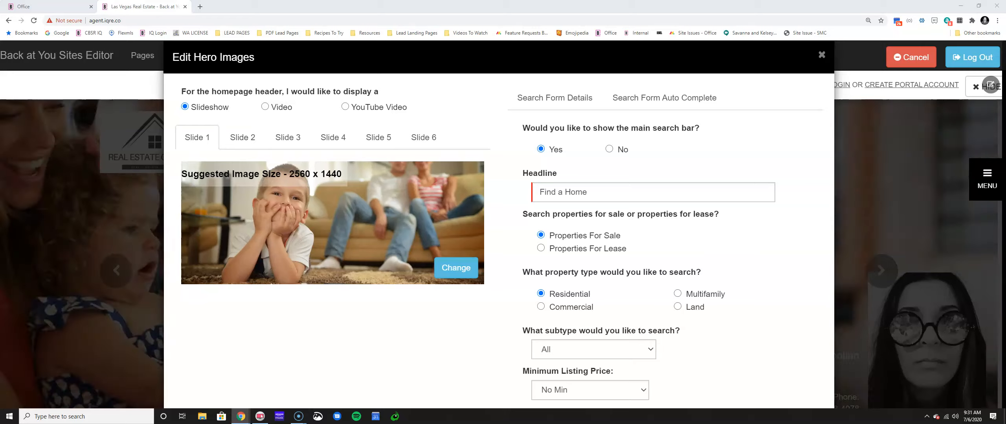
left_click_drag(539, 293, 585, 321)
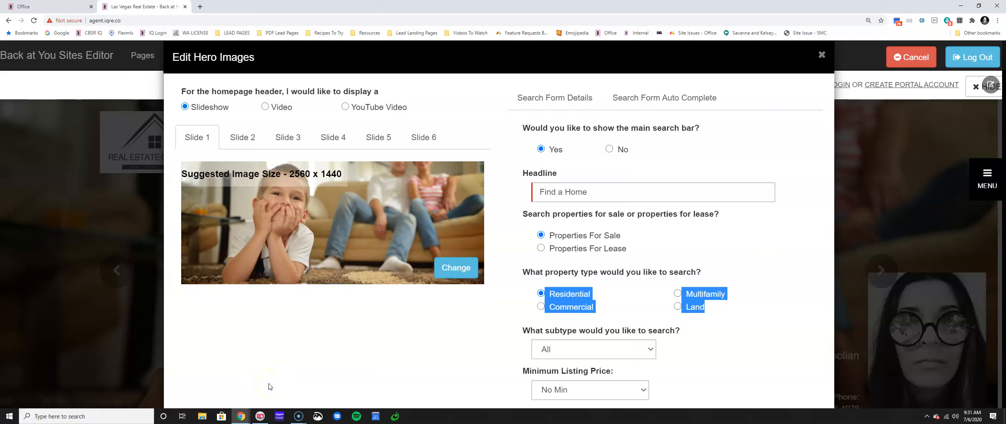
left_click(322, 363)
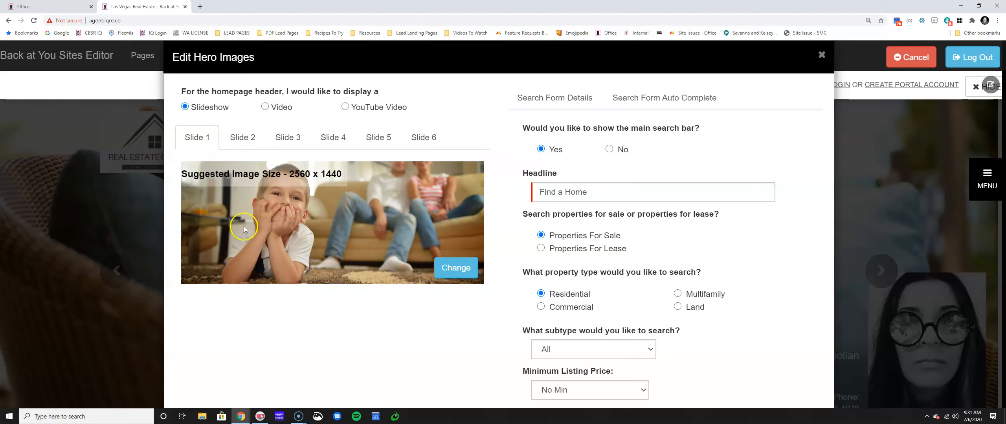
- Change the Slide 2 image to the fenced forest trail photo from My Images
left_click(242, 137)
left_click(456, 270)
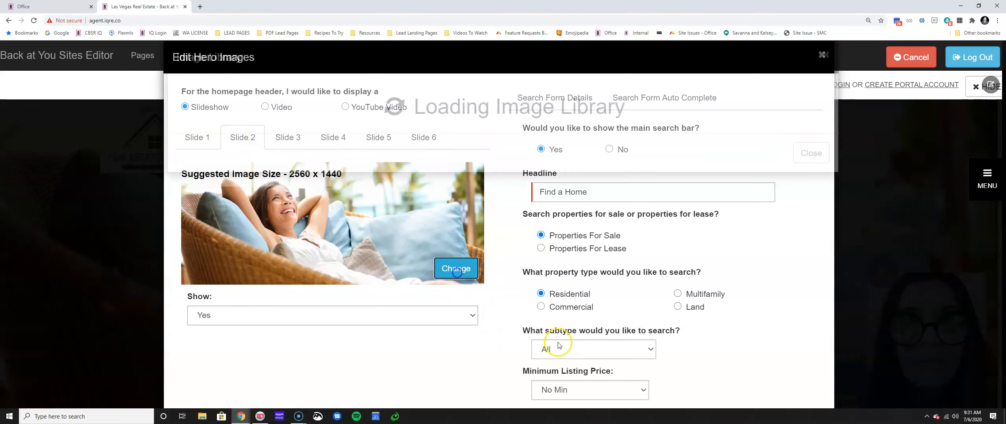
left_click(253, 319)
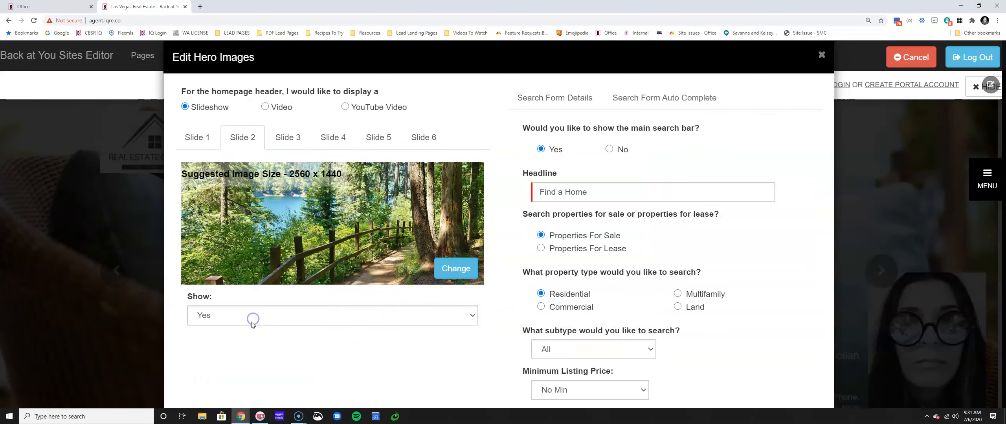
- Change the Slide 3 image to the Company Images photo of a woman and baby with a black dog
left_click(271, 144)
left_click(456, 270)
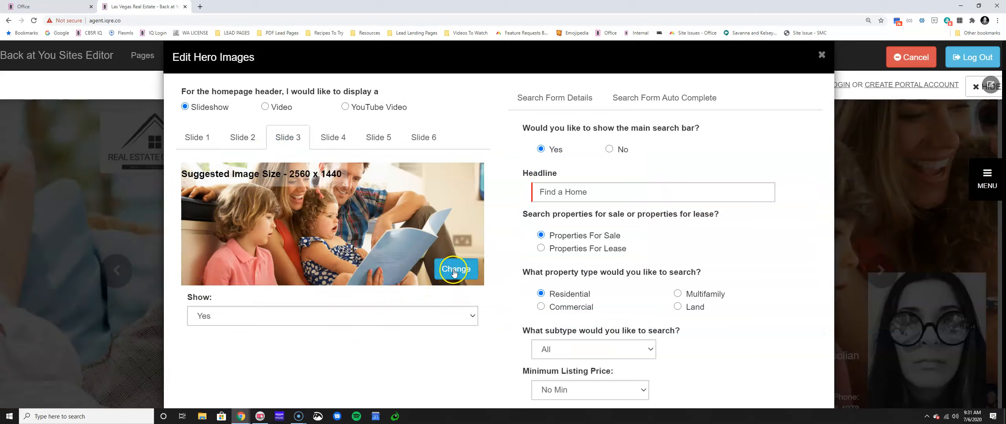
left_click(292, 102)
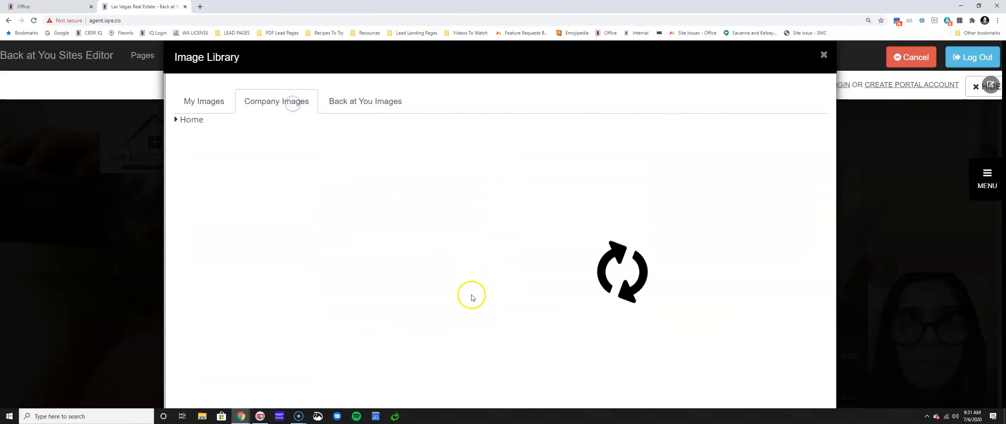
left_click(789, 346)
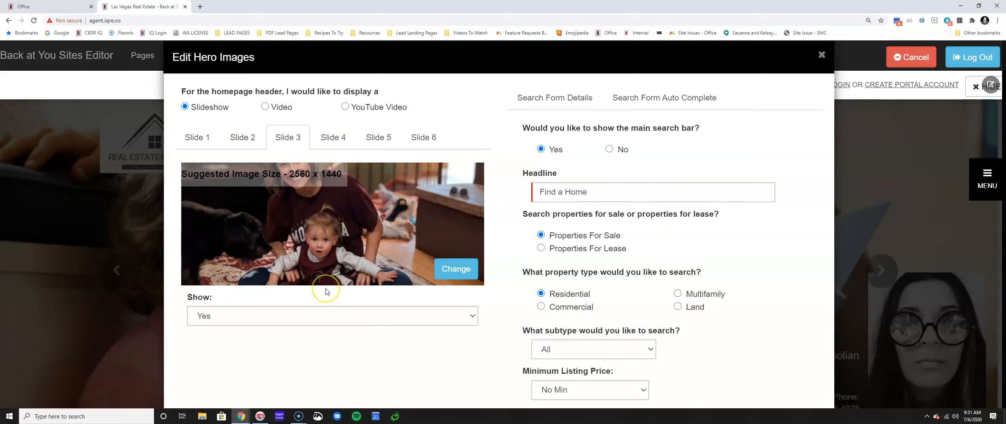
- Change the Slide 3 image to the Back at You Images photo of red canoes on a lake, from Areas, Alberta
left_click(312, 295)
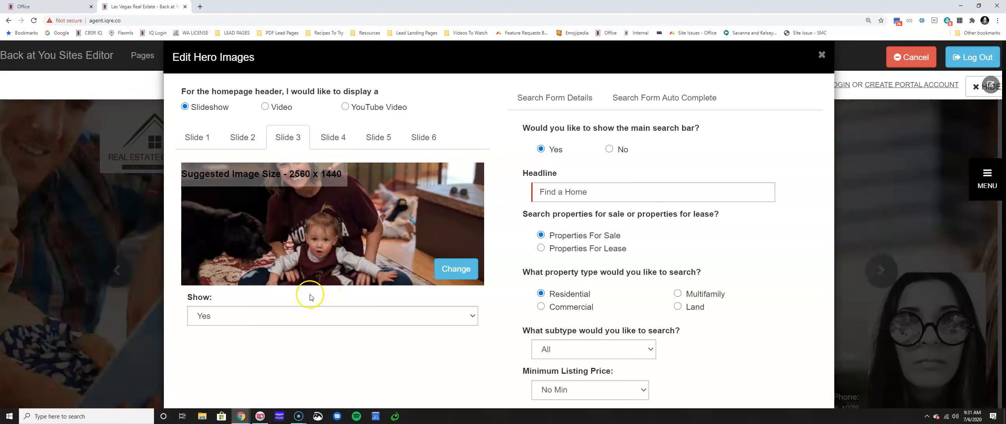
left_click(455, 270)
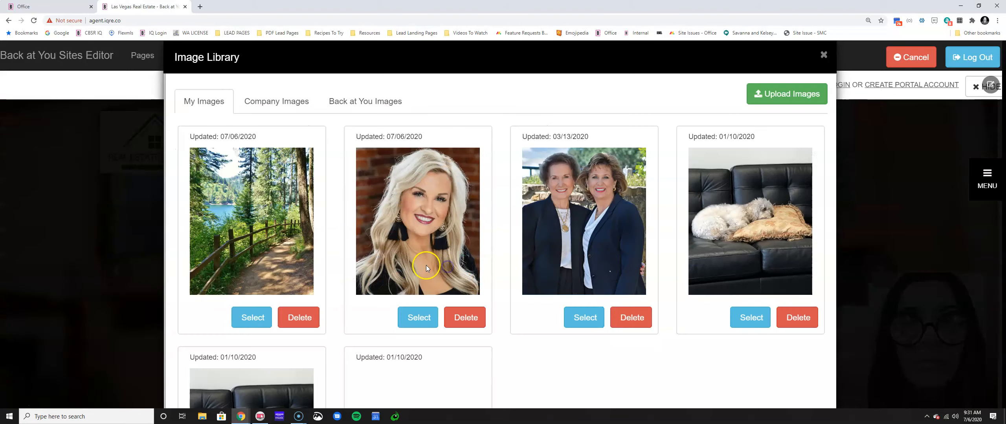
left_click(334, 101)
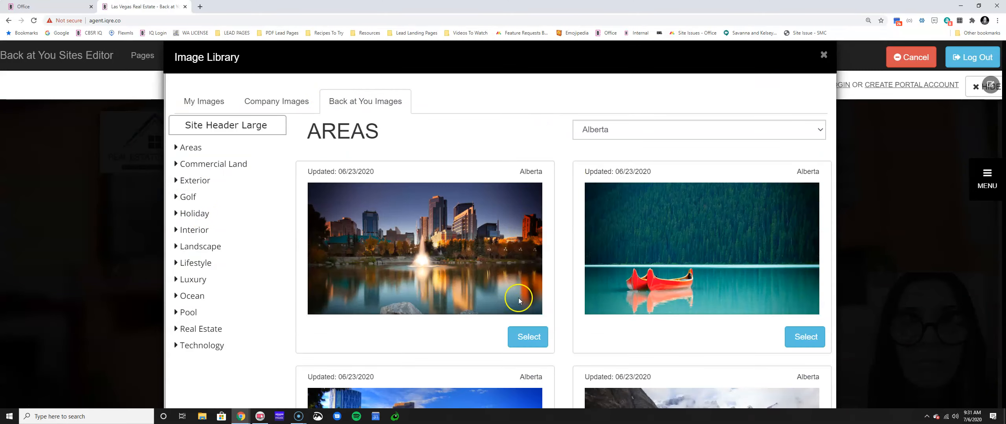
left_click(812, 337)
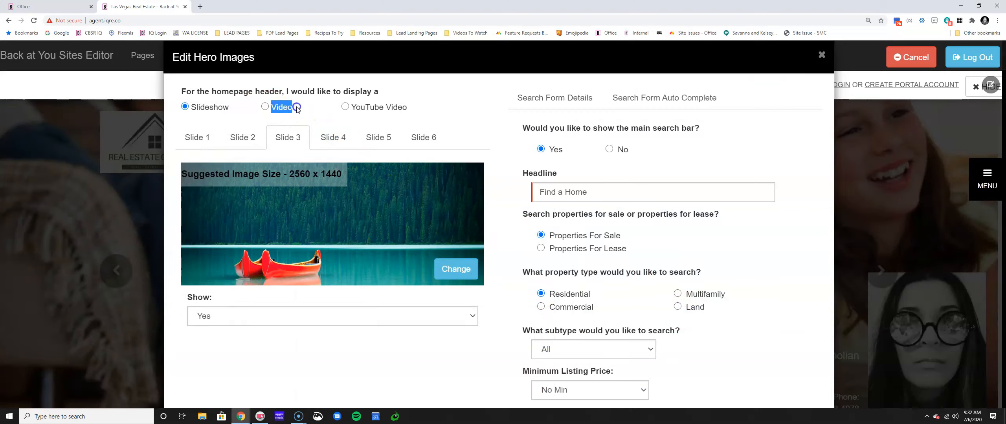
- Set the homepage header to display a video and choose Closing The Deal from the lifestyle Video Library
left_click(265, 107)
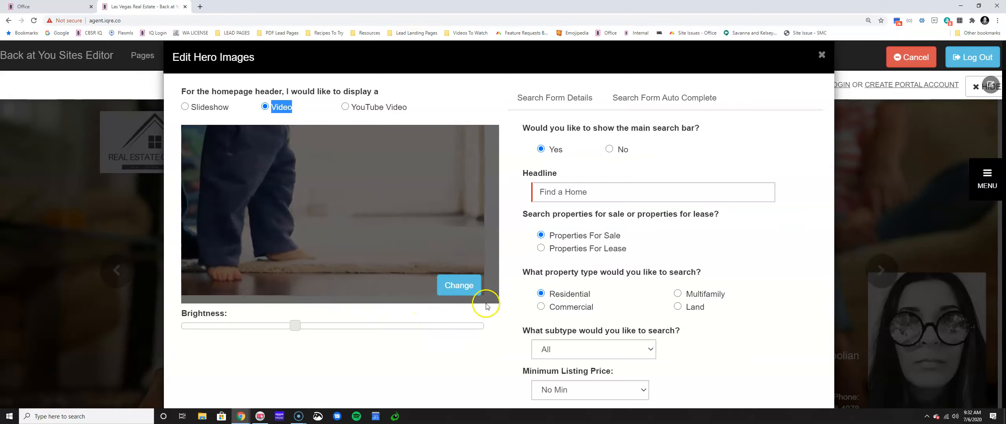
left_click(455, 286)
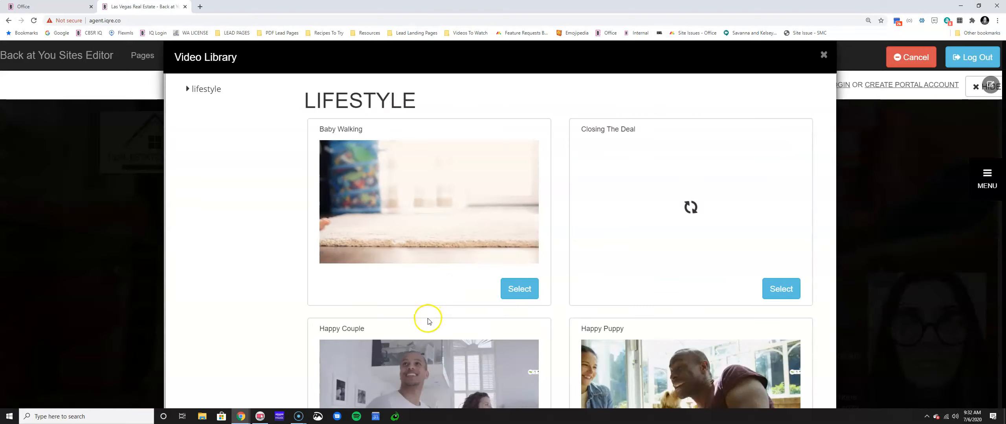
scroll(424, 308, "down", 3)
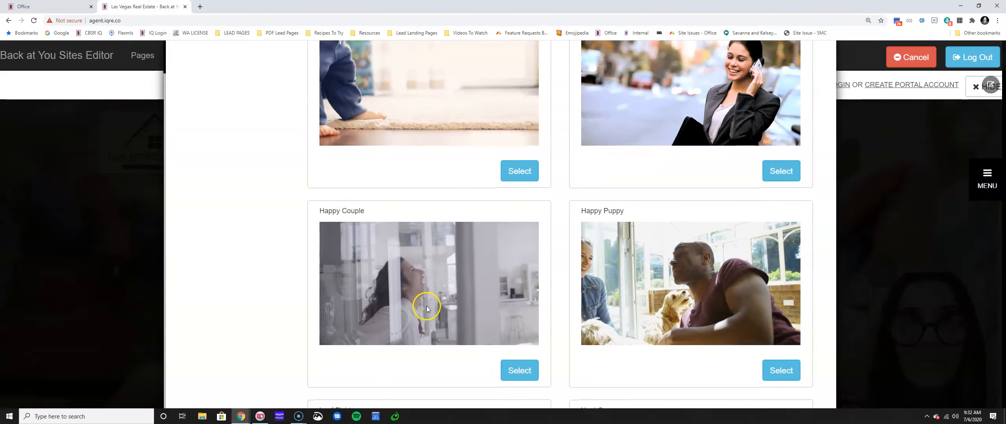
scroll(427, 309, "down", 3)
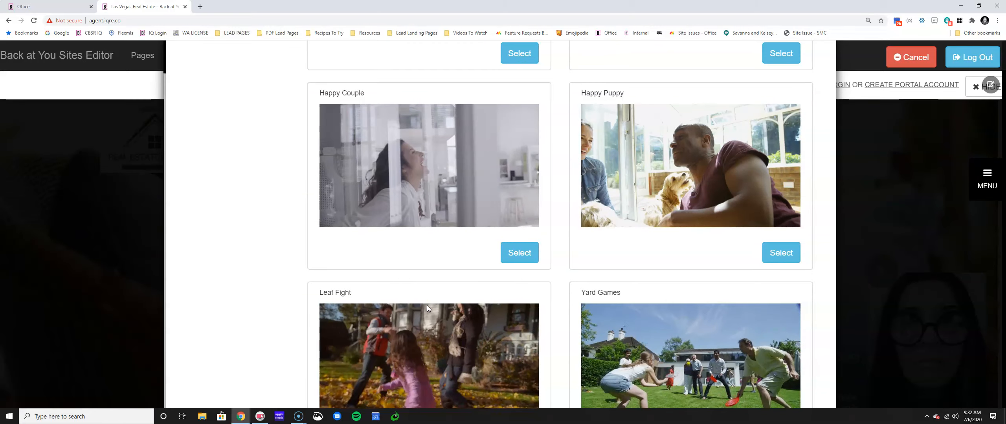
scroll(427, 306, "up", 4)
scroll(420, 302, "up", 2)
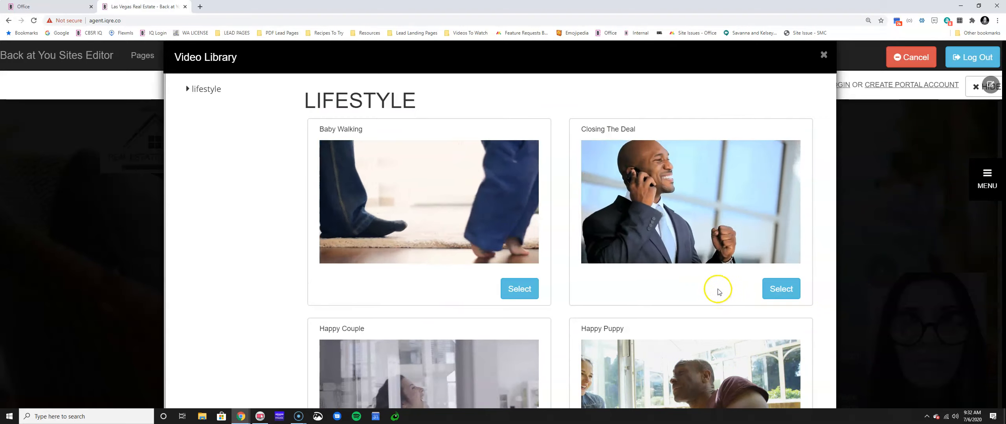
left_click(787, 291)
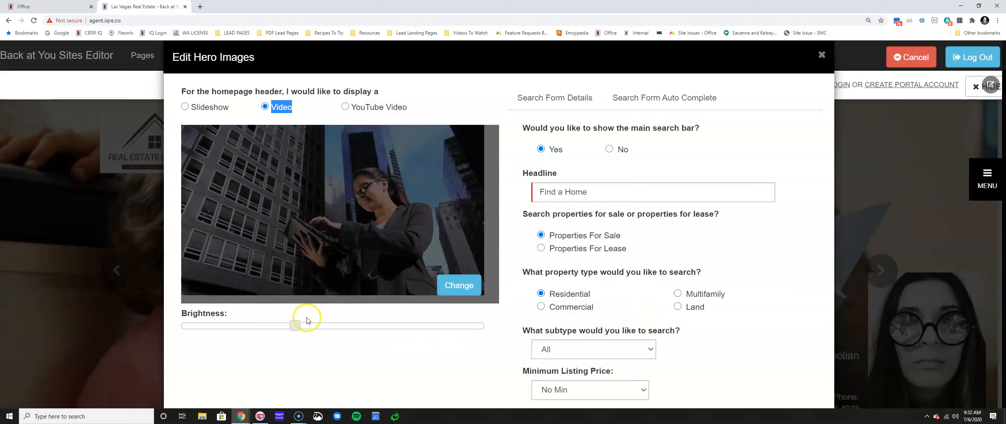
- Raise the header video's brightness to about the midpoint of its range, apply the header settings and save the page
mouse_move(302, 328)
left_mouse_down()
mouse_move(443, 330)
mouse_move(475, 342)
mouse_move(209, 332)
mouse_move(316, 333)
left_mouse_up()
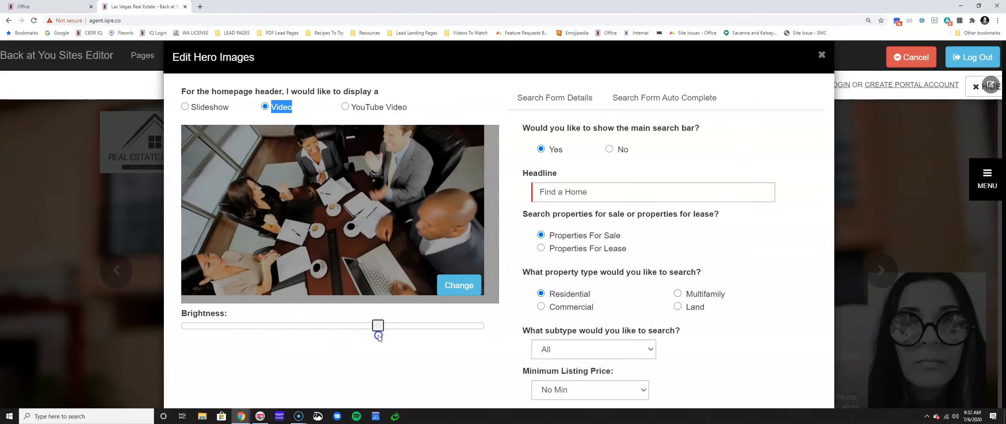
scroll(371, 326, "down", 4)
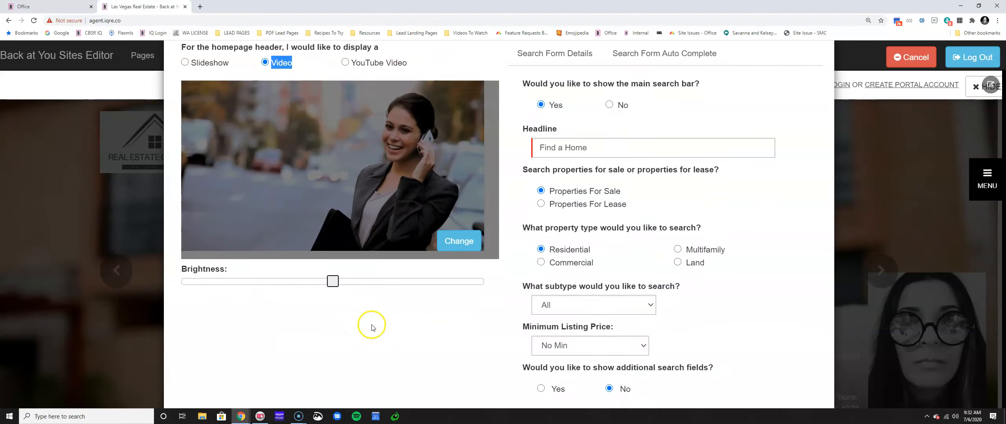
left_click(732, 388)
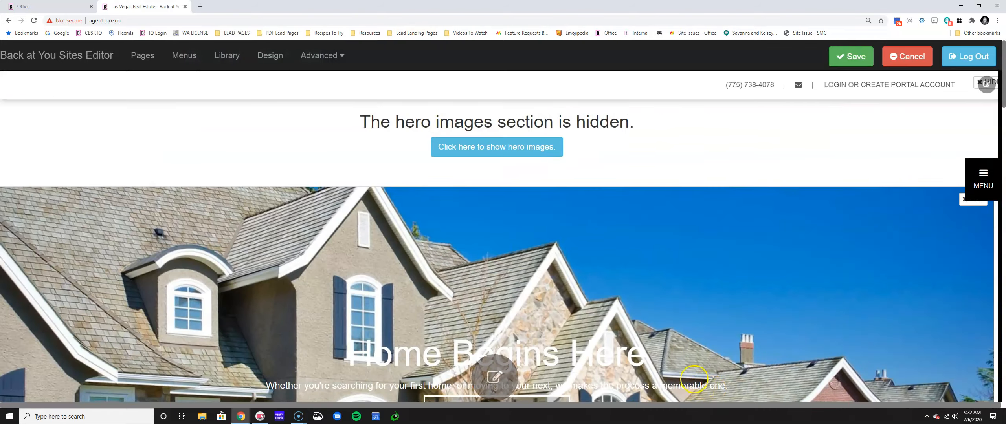
left_click(841, 58)
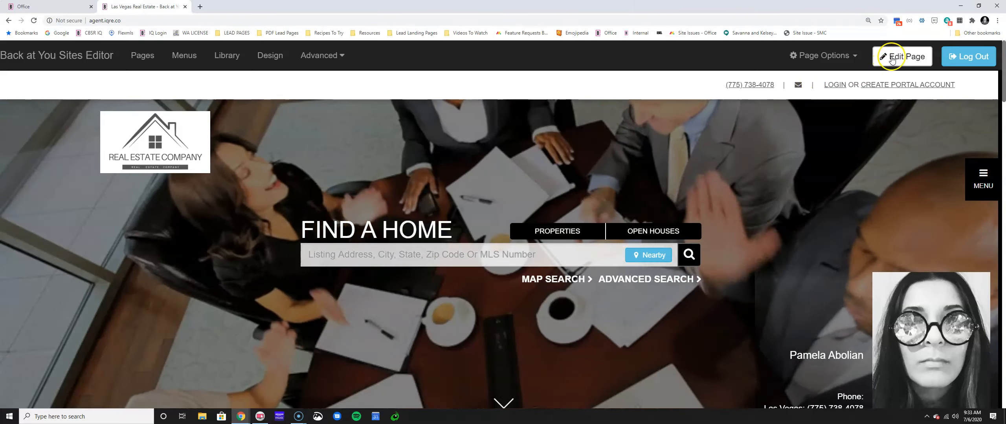
- Open the homepage header settings for editing and set the header to display a YouTube video
left_click(892, 59)
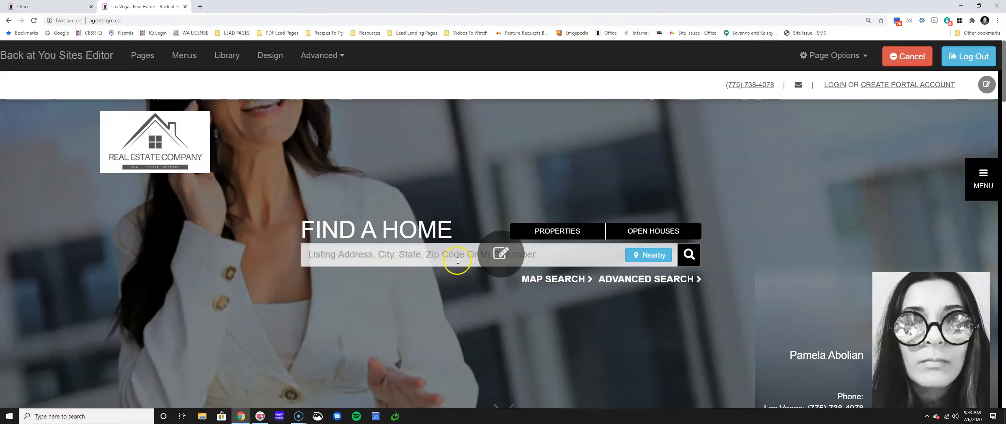
left_click(498, 254)
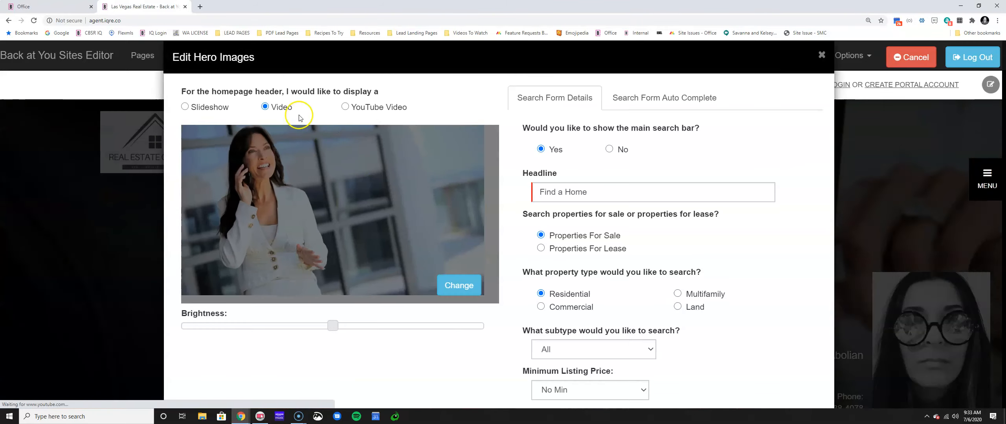
left_click_drag(352, 107, 433, 110)
left_click(388, 115)
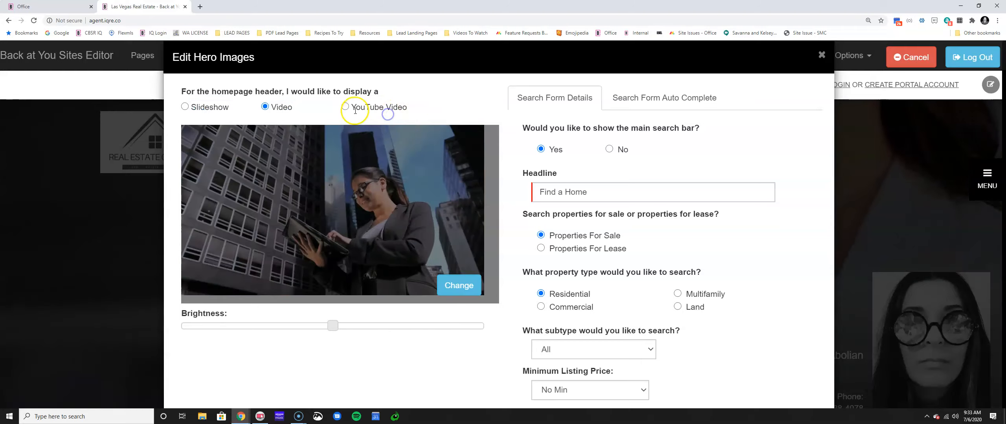
left_click(349, 107)
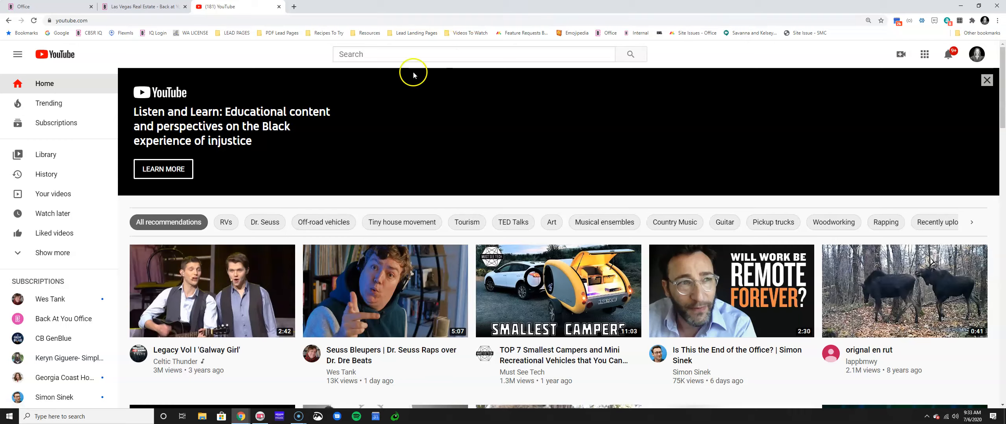
- Search YouTube for "coeur d'alene idaho" and open the video "Destination: Coeur d'Alene, Idaho | Visit Idaho"
left_click(381, 50)
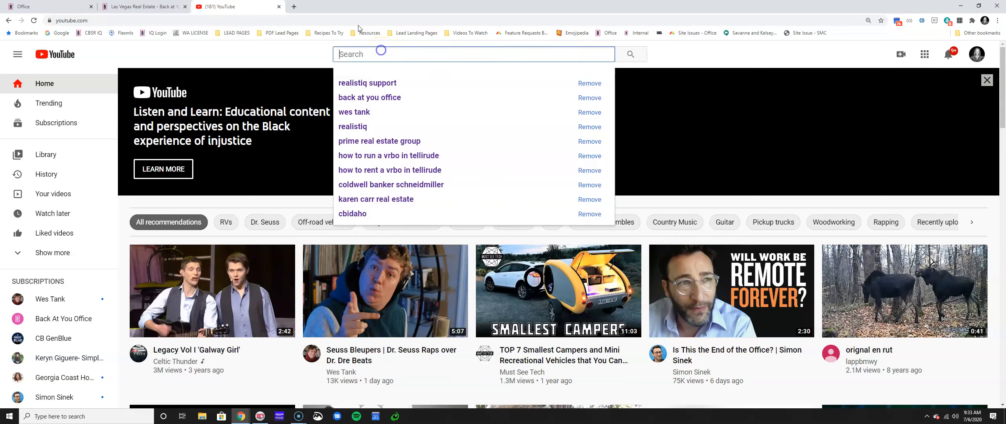
type("Coeur")
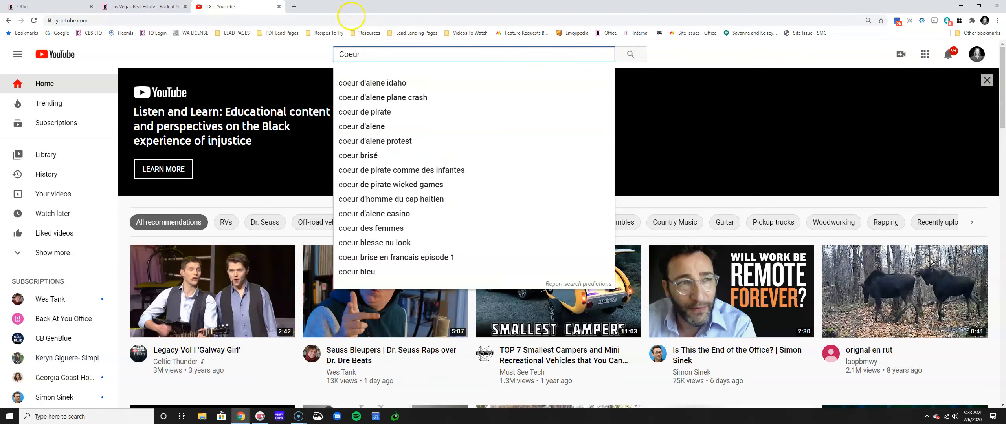
left_click(389, 83)
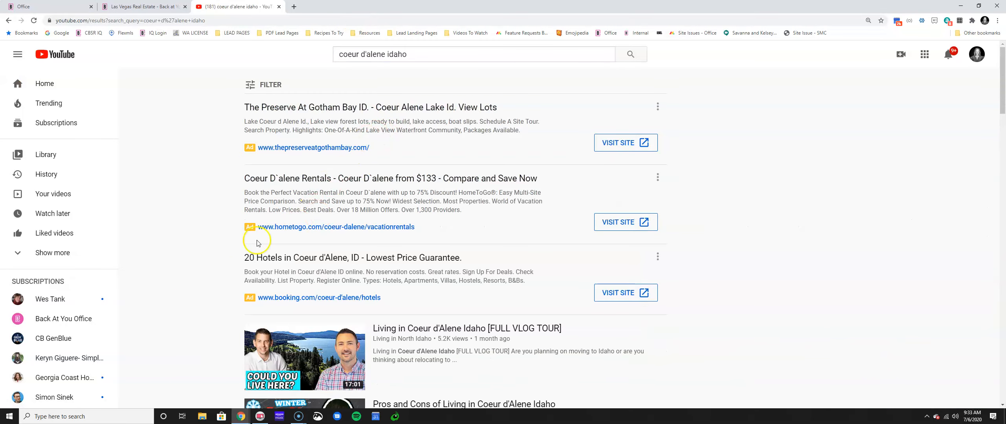
scroll(199, 297, "down", 5)
scroll(194, 304, "down", 7)
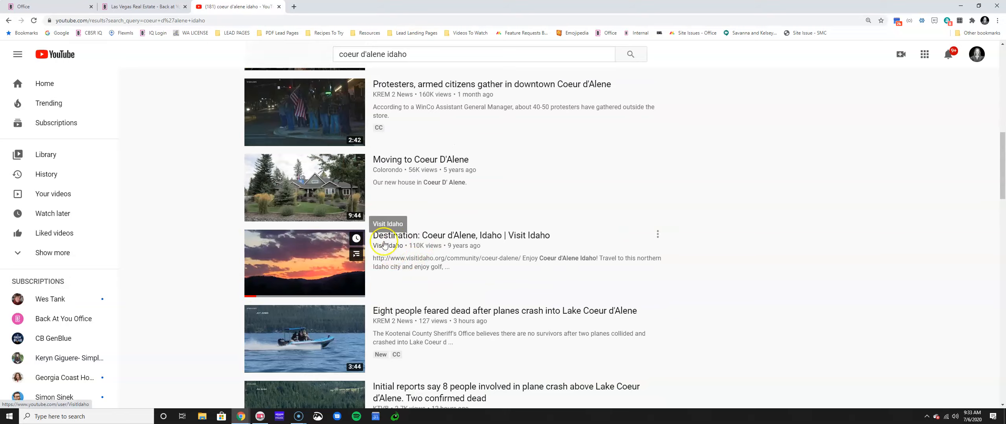
left_click(400, 238)
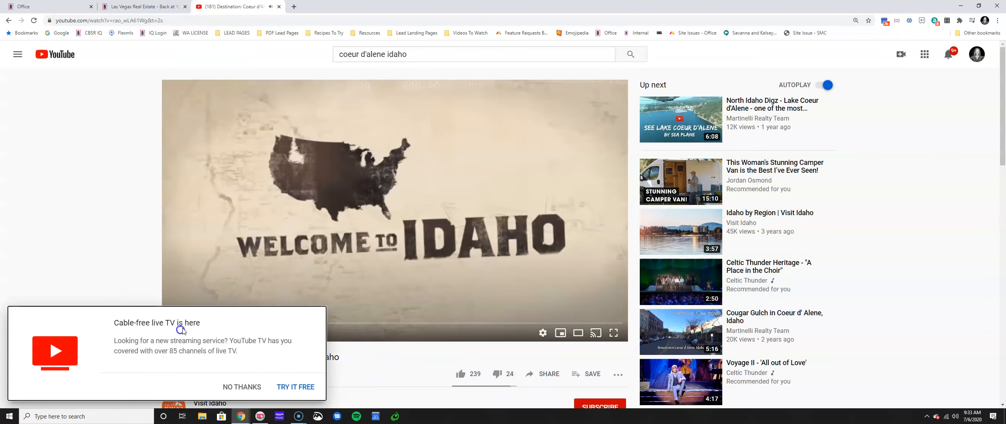
- Dismiss the YouTube TV offer and copy the Coeur d'Alene video's share link
left_click(261, 385)
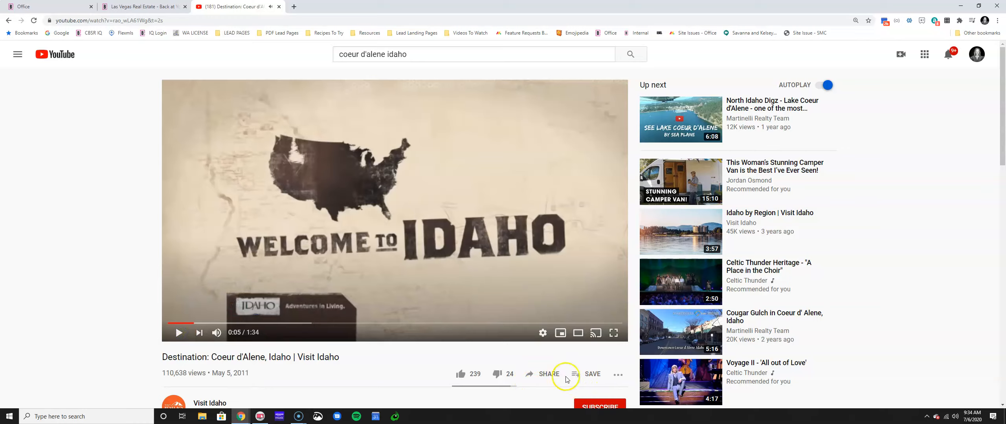
left_click(541, 378)
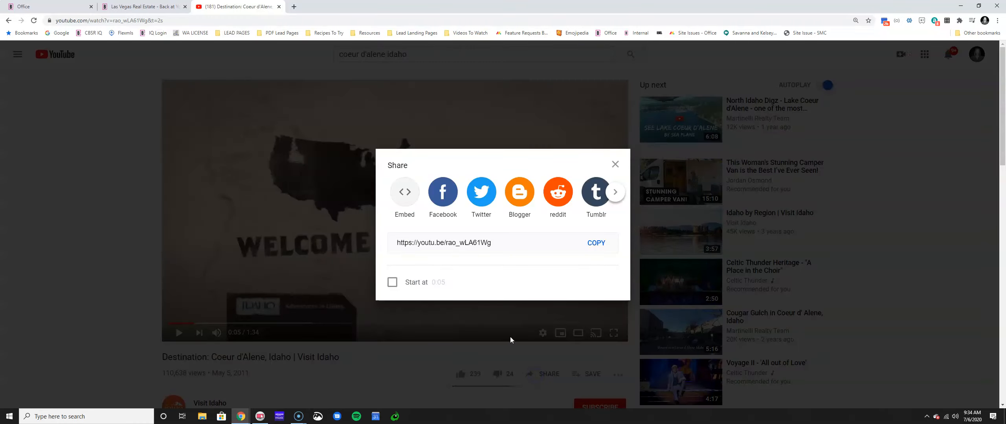
left_click(601, 240)
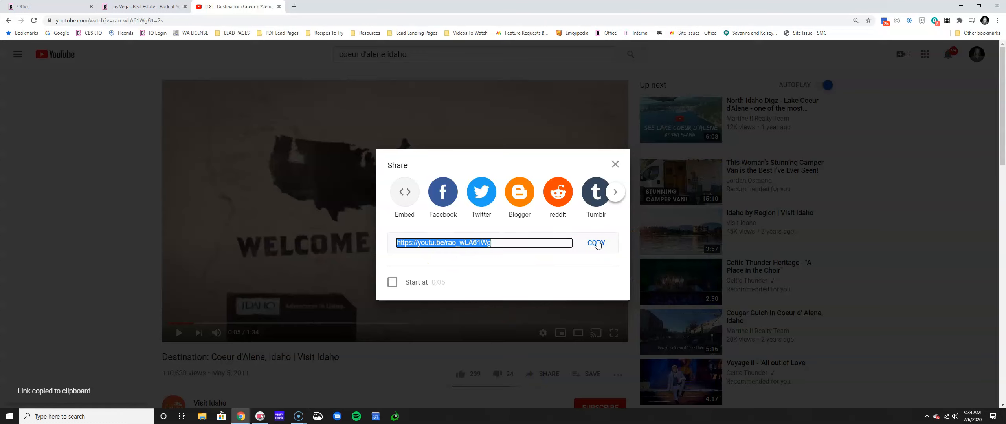
left_click(96, 6)
left_click(106, 7)
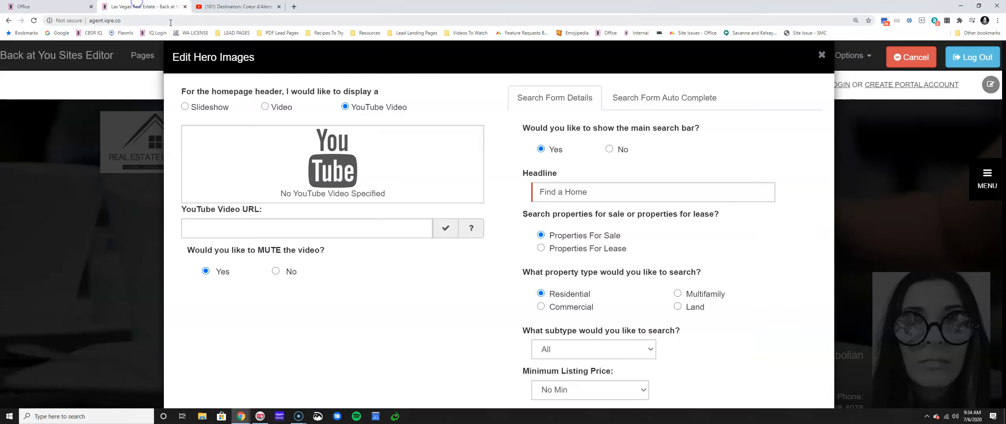
left_click(229, 219)
right_click(260, 221)
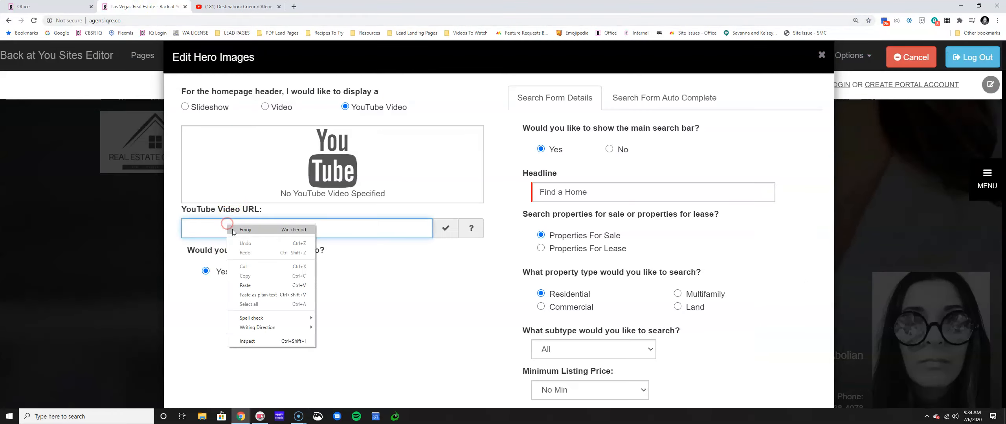
left_click(244, 287)
left_click(189, 232)
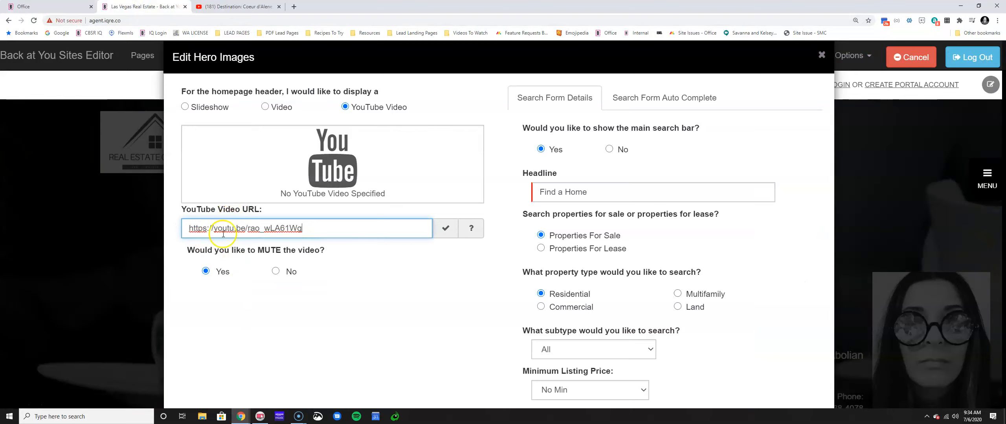
left_click(435, 228)
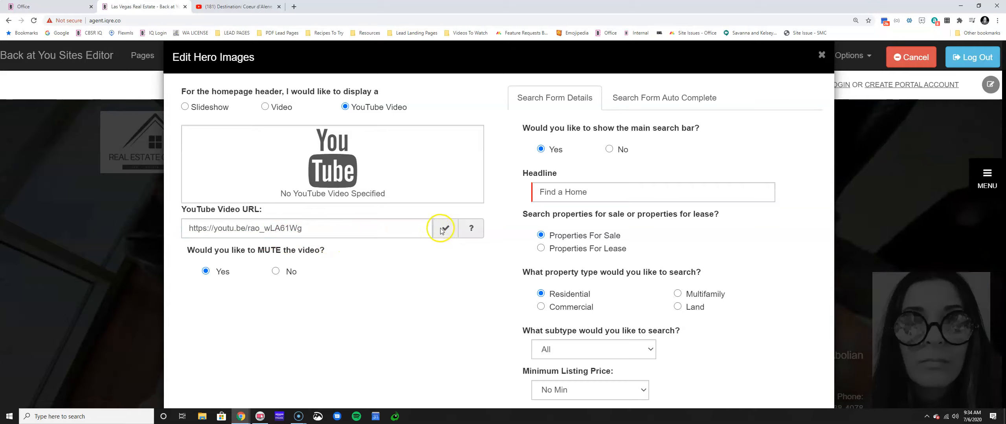
- Leave the YouTube video muted, apply the header settings, save the page and view the header video
left_click_drag(185, 250, 332, 254)
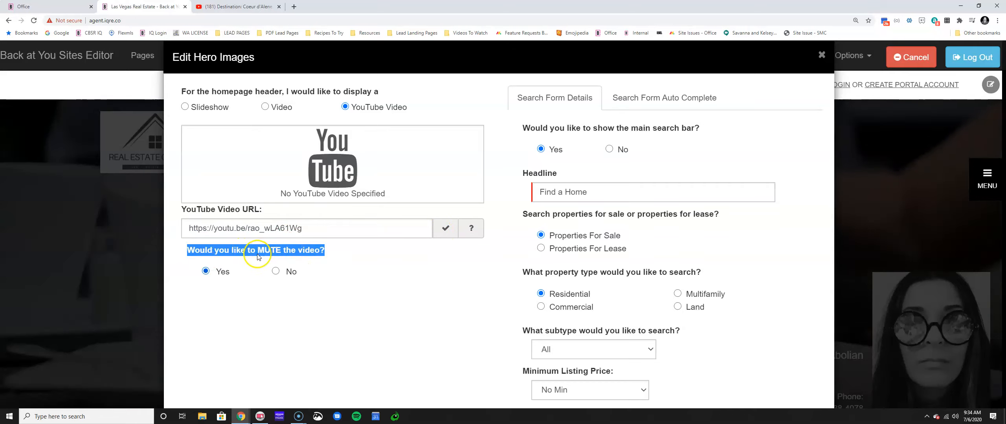
scroll(411, 263, "down", 4)
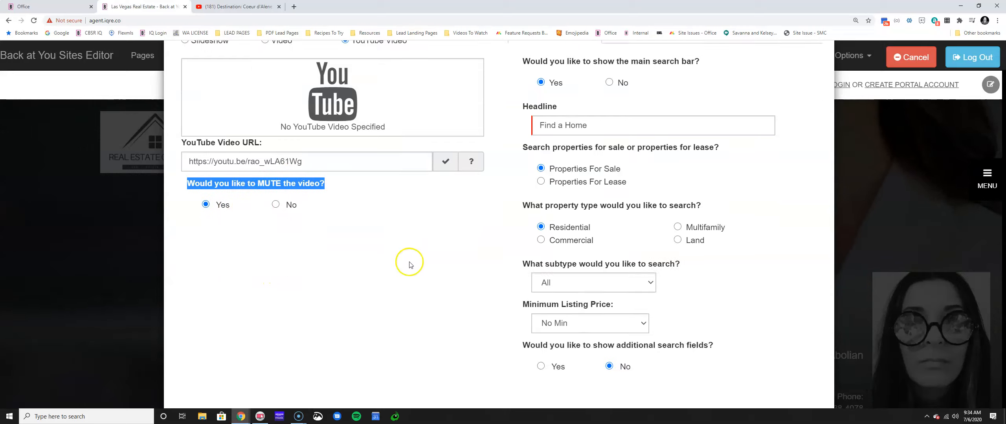
left_click(733, 390)
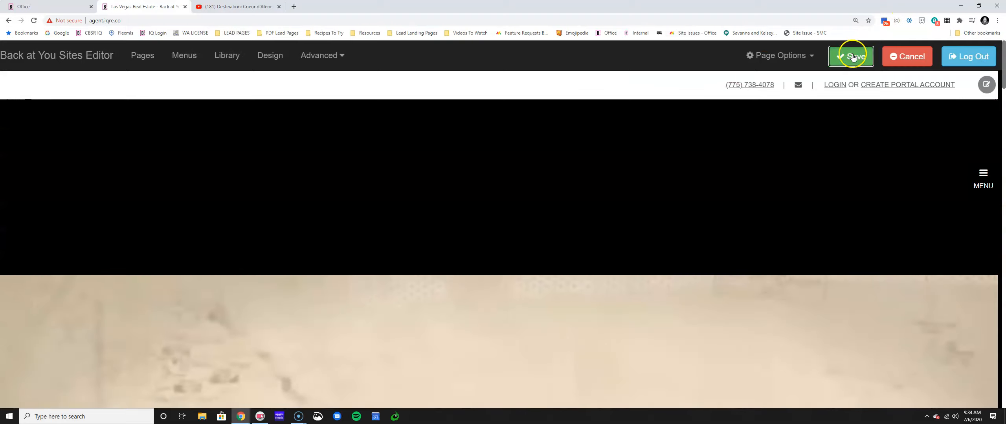
left_click(852, 57)
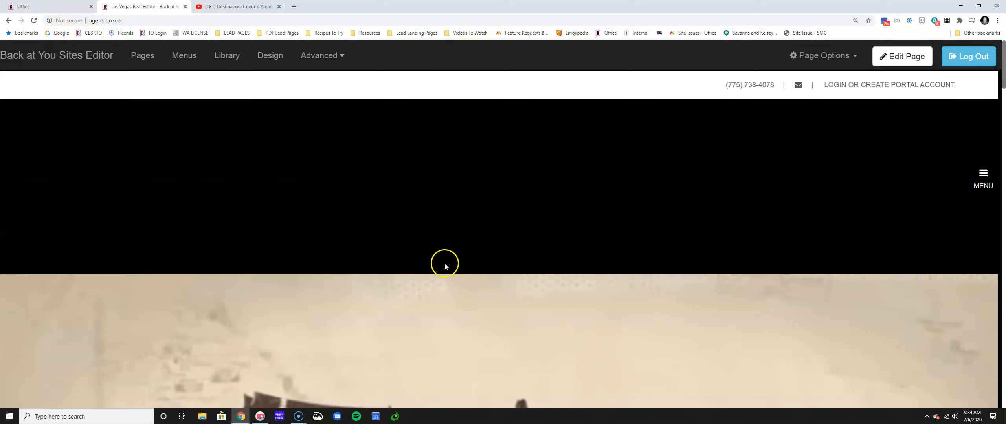
scroll(456, 290, "down", 5)
scroll(457, 299, "down", 2)
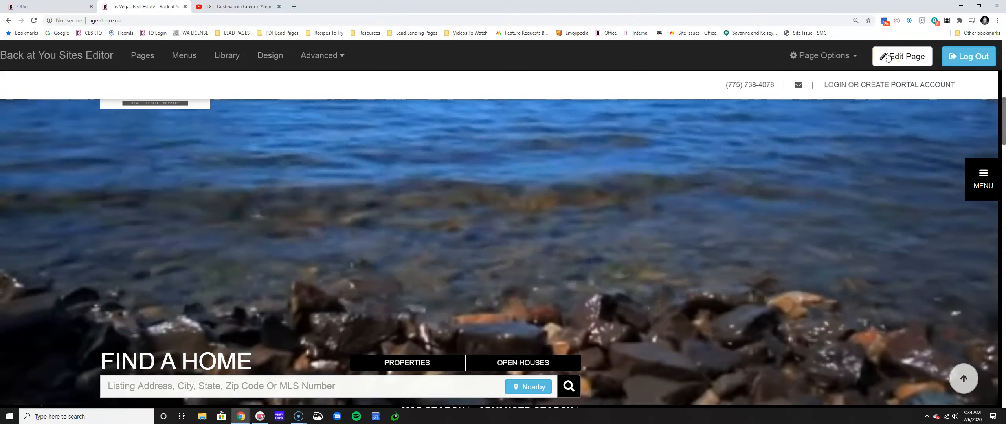
- Switch the homepage header back to the slideshow, apply the settings, save the page and reload it
left_click(887, 57)
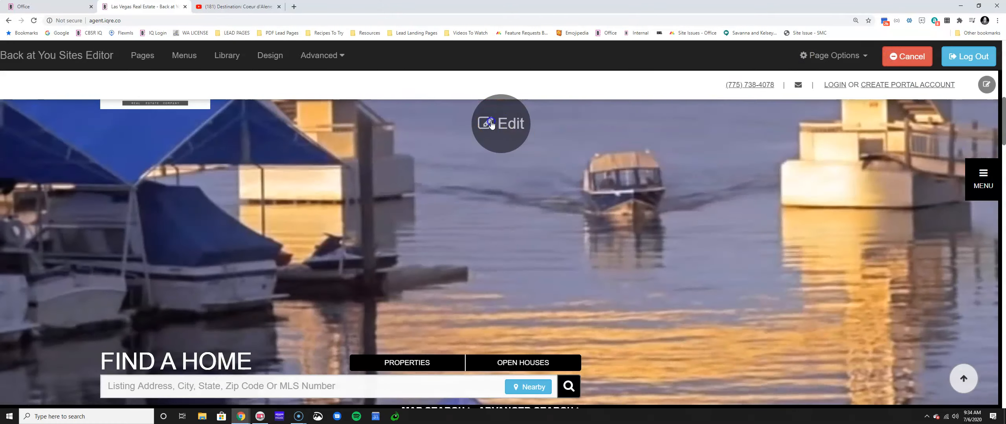
left_click(486, 117)
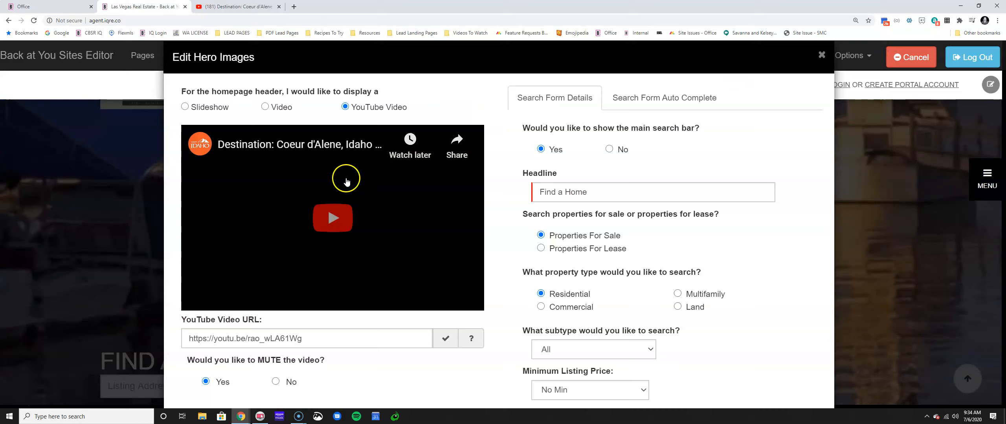
left_click(265, 107)
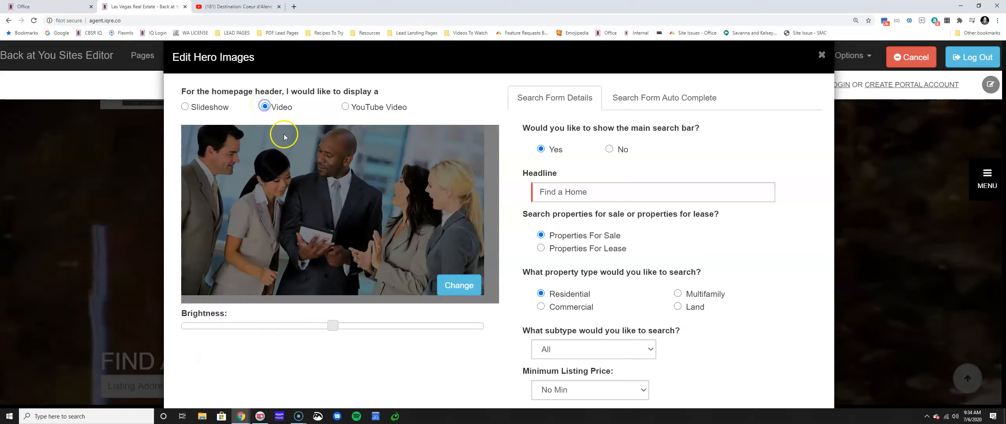
left_click(184, 107)
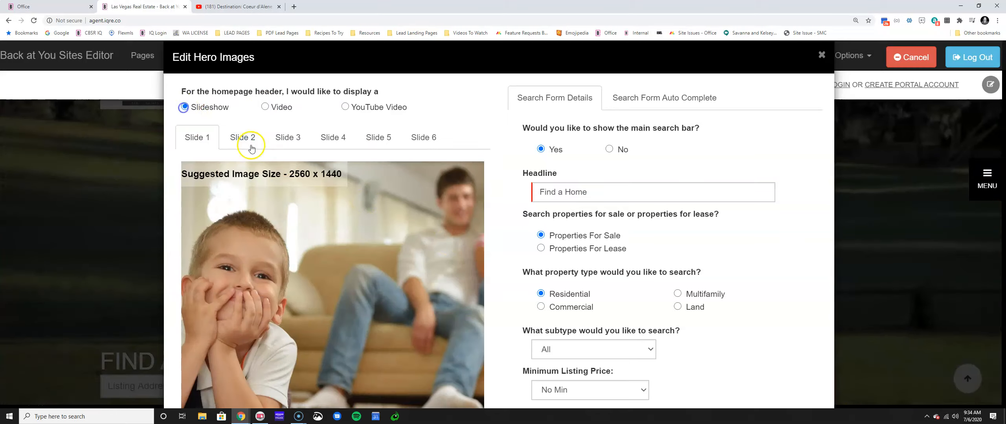
scroll(460, 275, "down", 4)
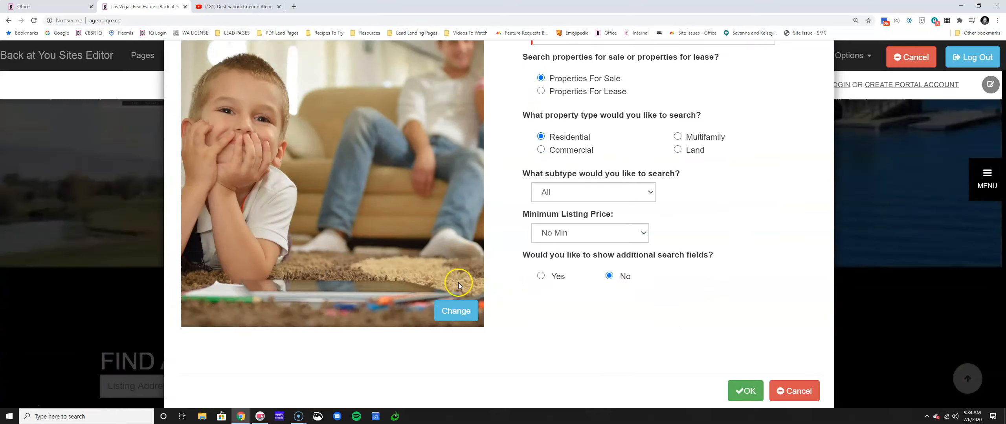
left_click(745, 391)
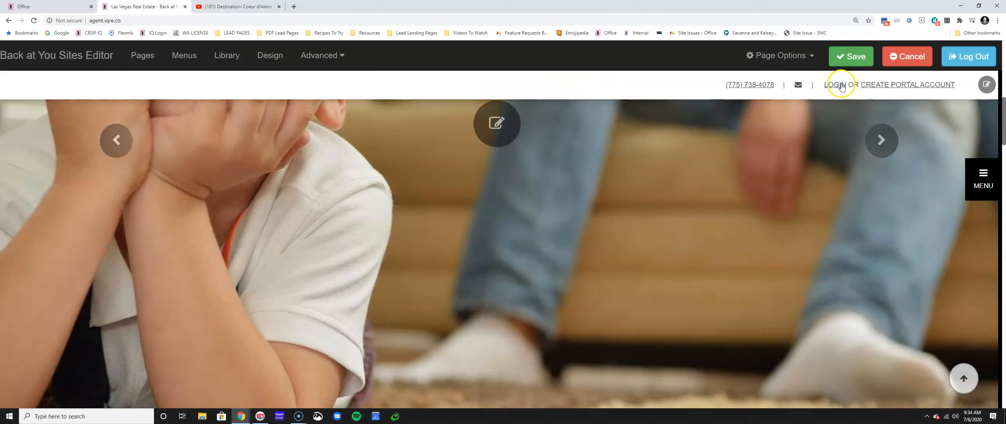
left_click(849, 63)
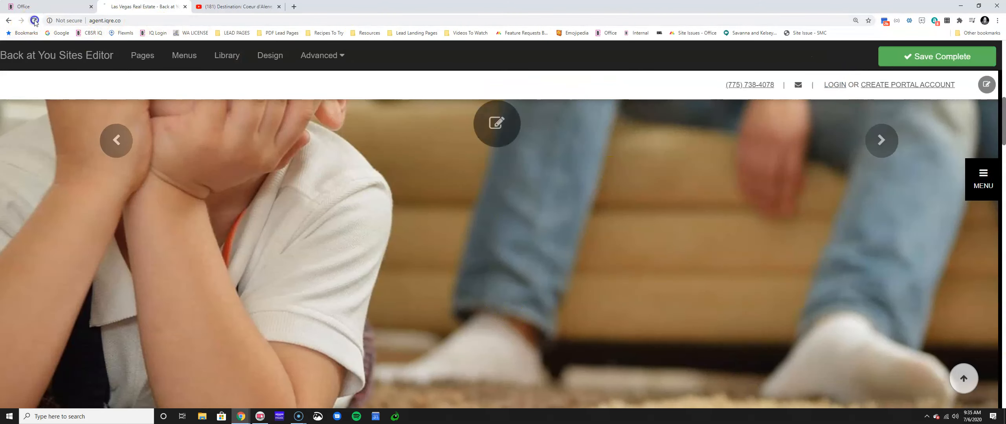
left_click(34, 20)
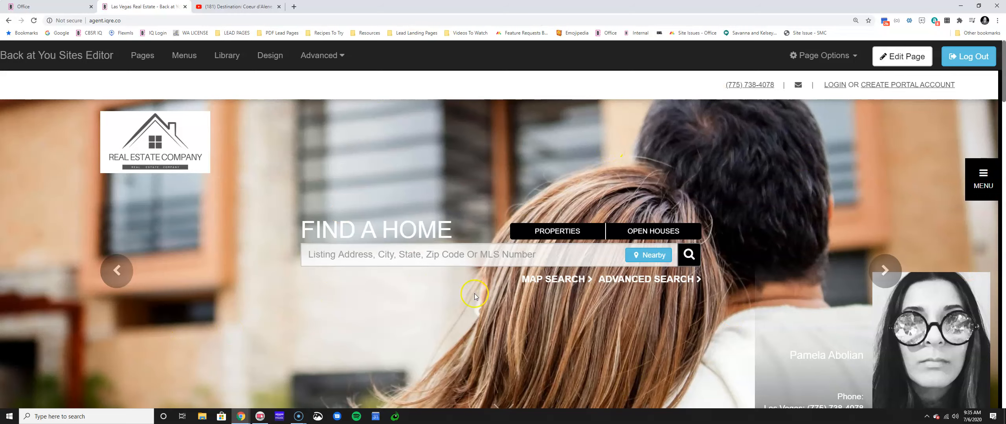
- Reopen the homepage header settings and review the Video option and the slideshow images of Slides 1 to 4
left_click(902, 56)
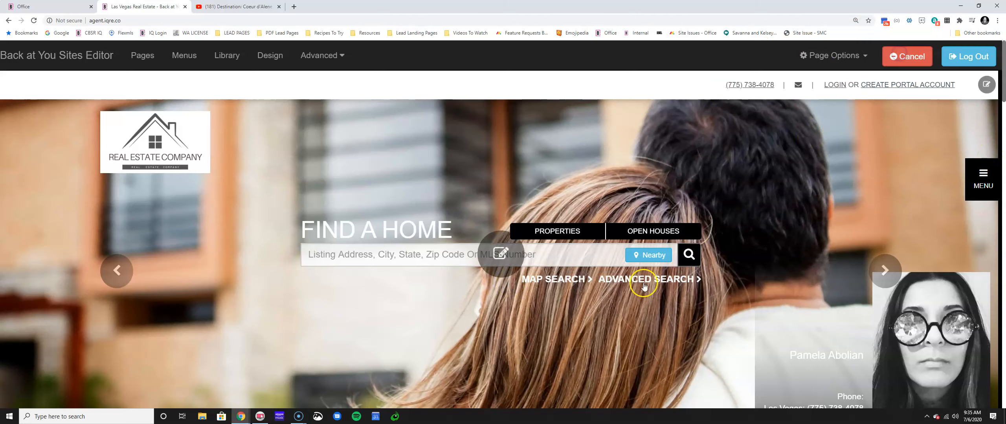
left_click(500, 253)
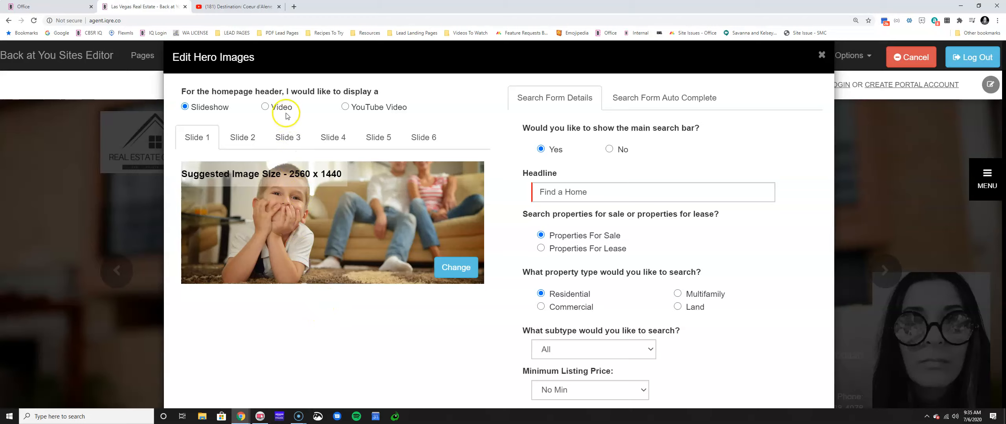
left_click(263, 107)
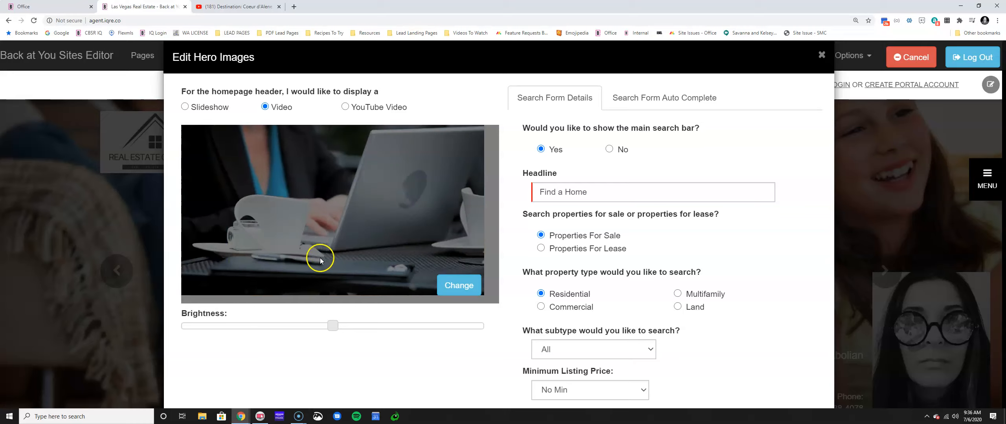
left_click(185, 105)
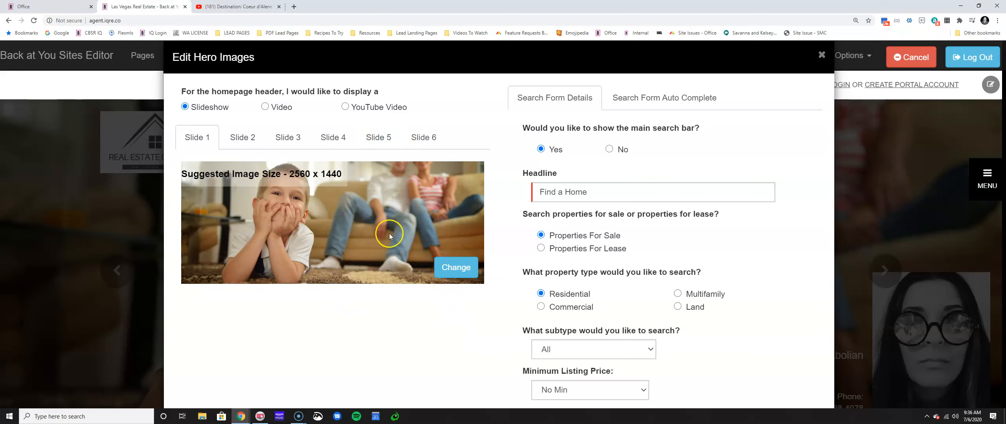
left_click(231, 141)
left_click(288, 138)
left_click(333, 143)
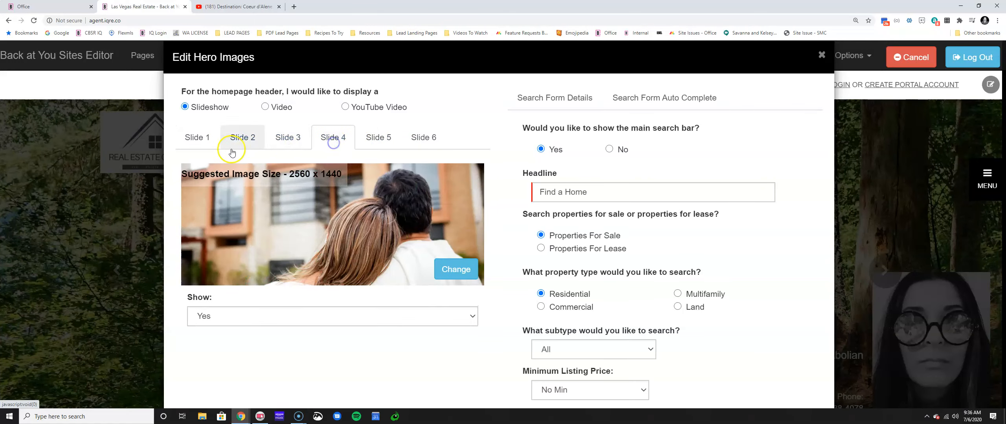
left_click(195, 142)
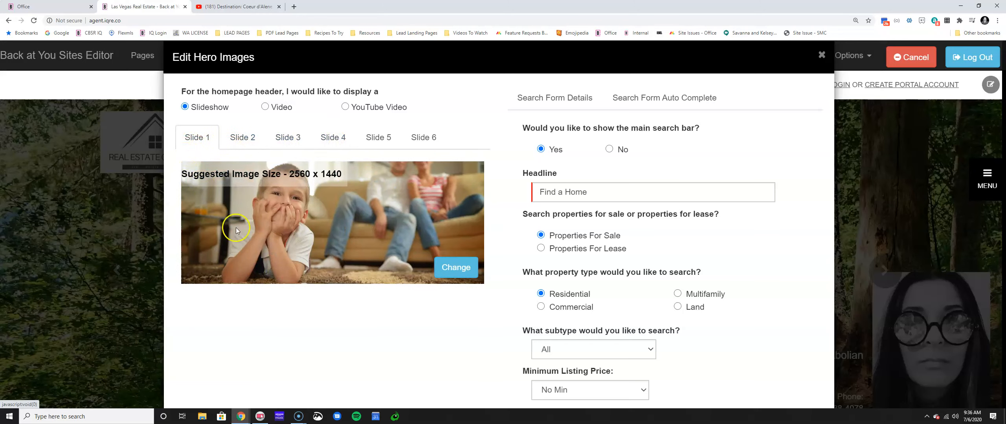
- Review the images and Show settings of Slides 1 to 6 in the homepage header slideshow
left_click(241, 143)
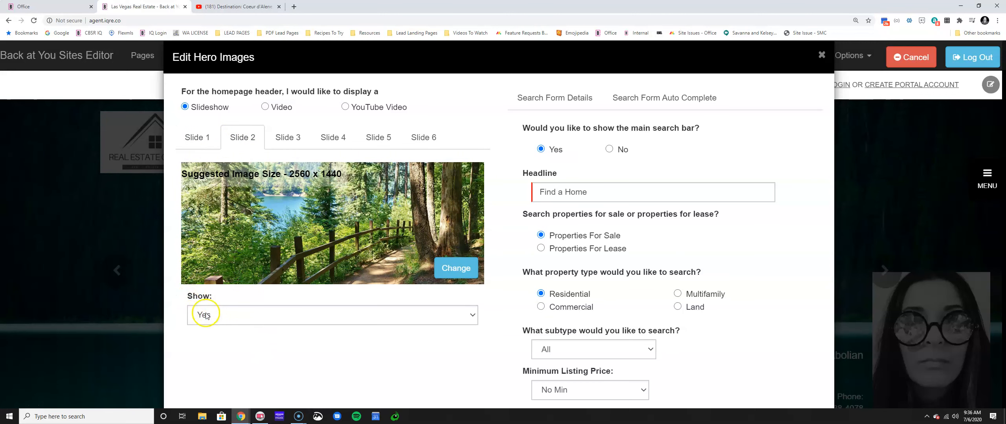
left_click(289, 137)
left_click(314, 140)
left_click(366, 140)
left_click(404, 137)
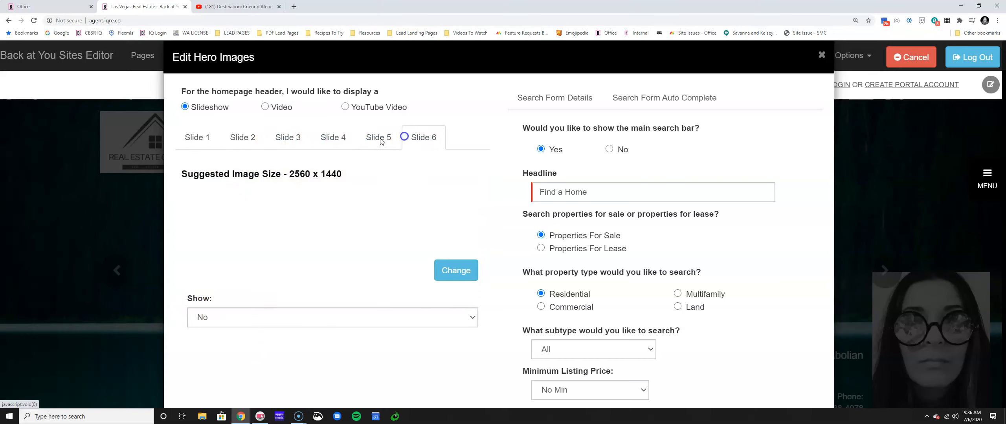
left_click(193, 138)
left_click(230, 139)
left_click(274, 140)
left_click(321, 141)
left_click(374, 141)
left_click(397, 141)
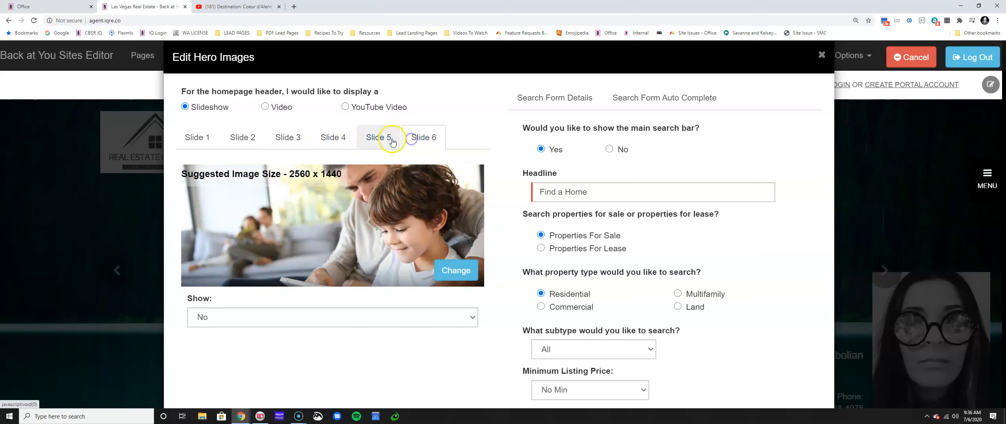
left_click(196, 141)
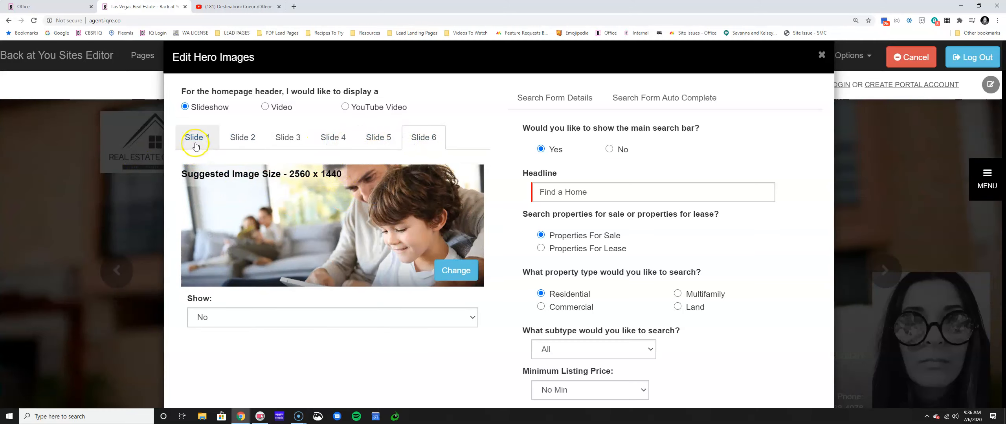
left_click(239, 140)
left_click(278, 141)
left_click(326, 142)
left_click(370, 143)
left_click(411, 142)
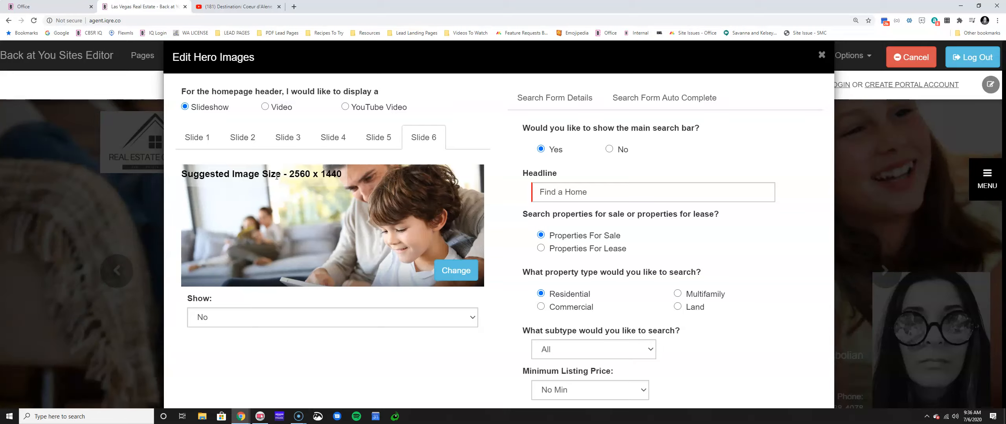
left_click(278, 169)
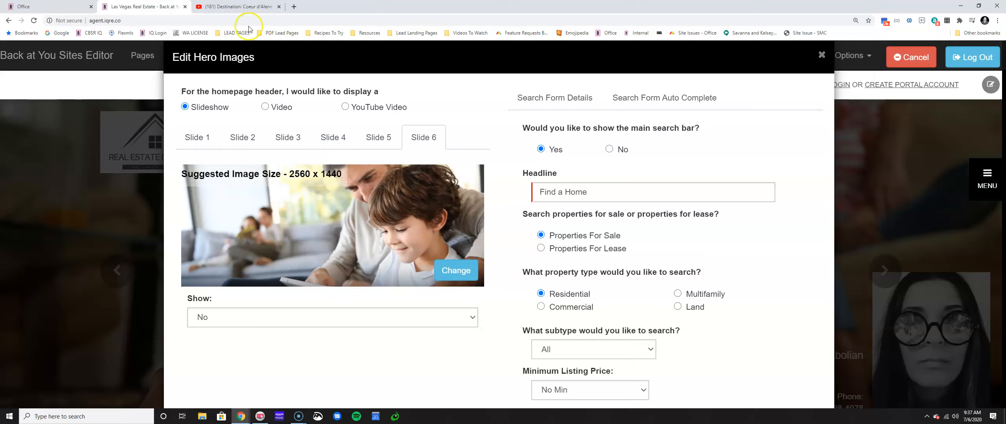
- Open iqre.co in a new browser tab and view its agents directory, one agent's profile and the home page
left_click(294, 7)
type("iqre.co")
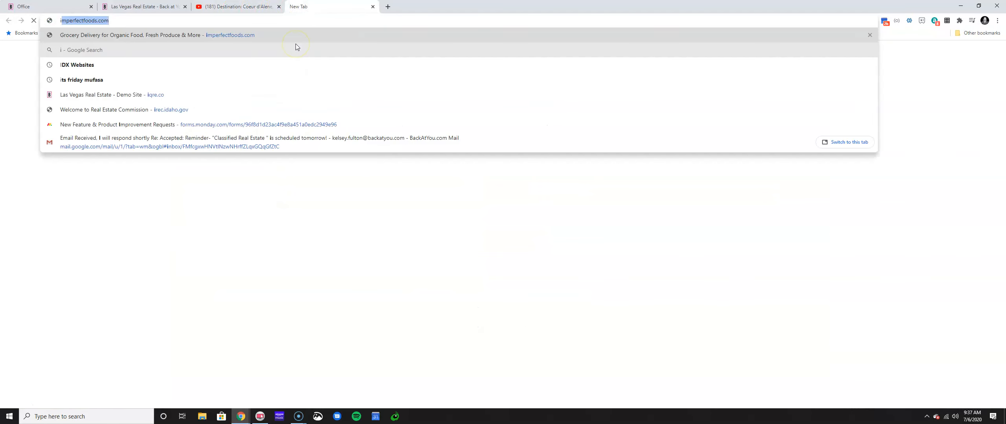
key("Return")
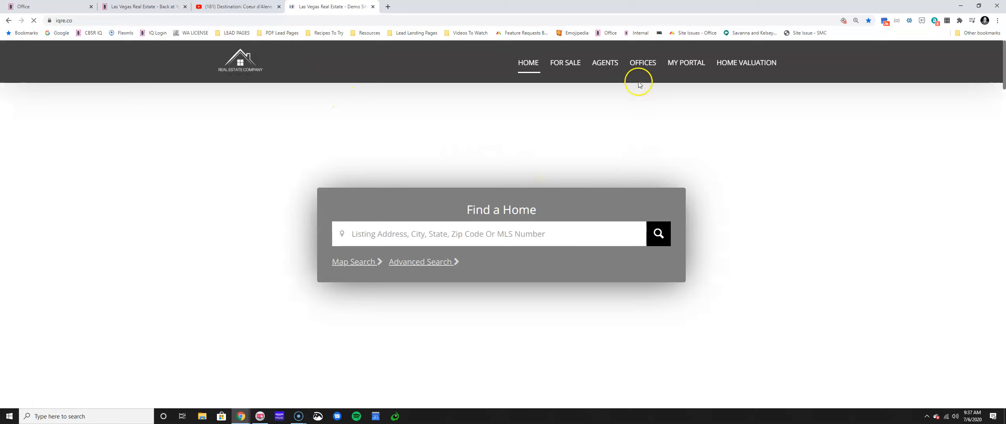
left_click(610, 65)
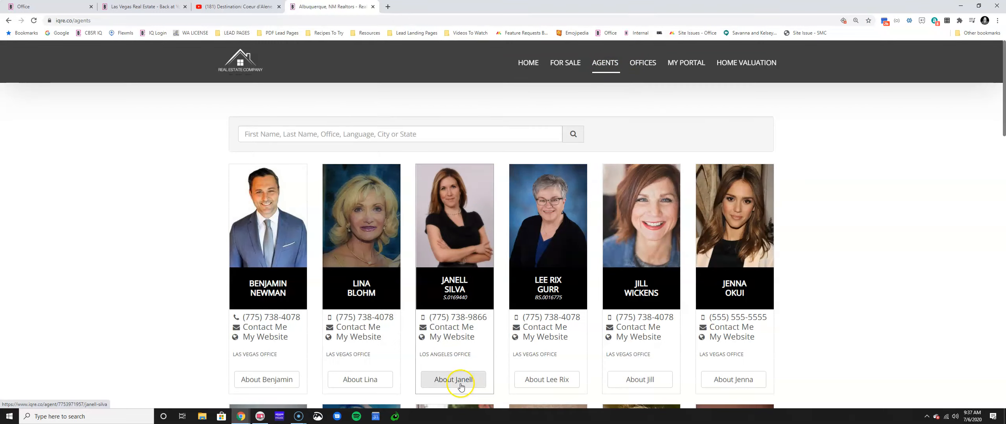
left_click(641, 384)
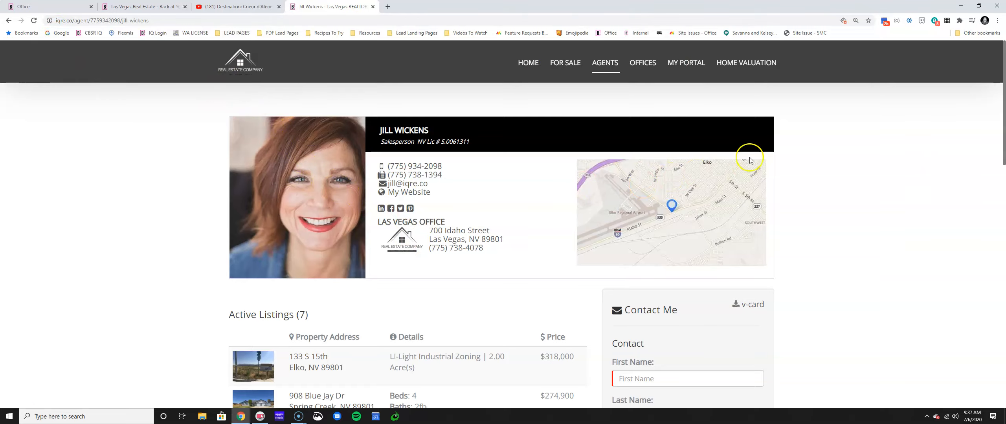
left_click(520, 65)
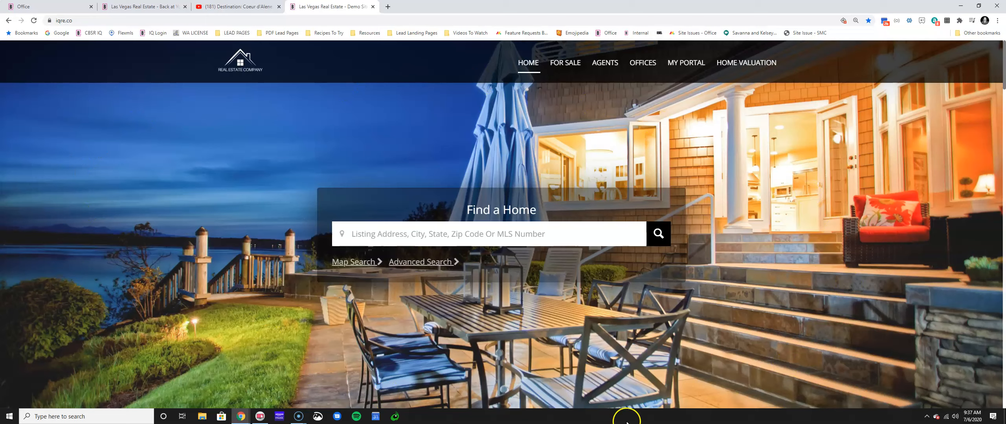
- Return to the site editor, examine the header's search form settings and close them without changes
left_click(169, 7)
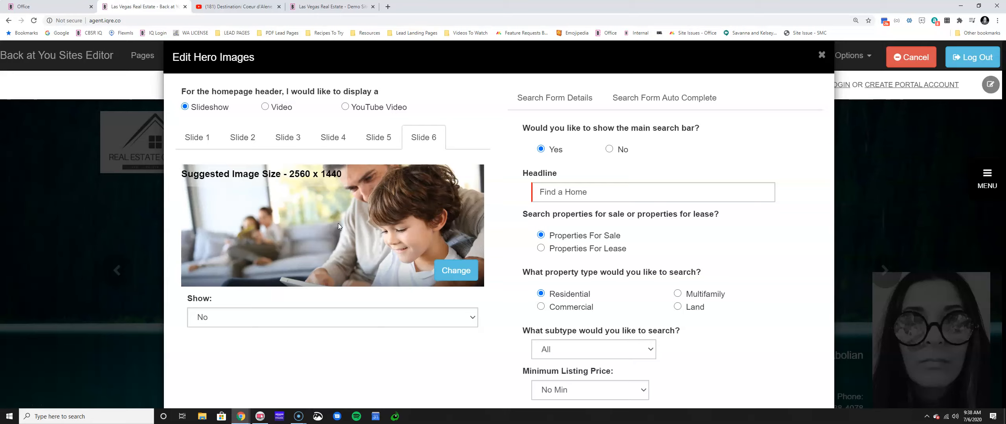
scroll(483, 203, "down", 4)
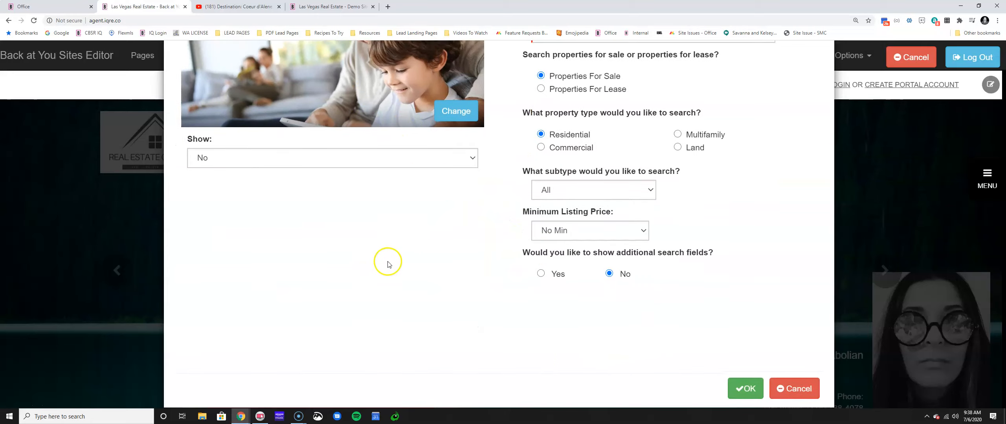
scroll(575, 256, "up", 4)
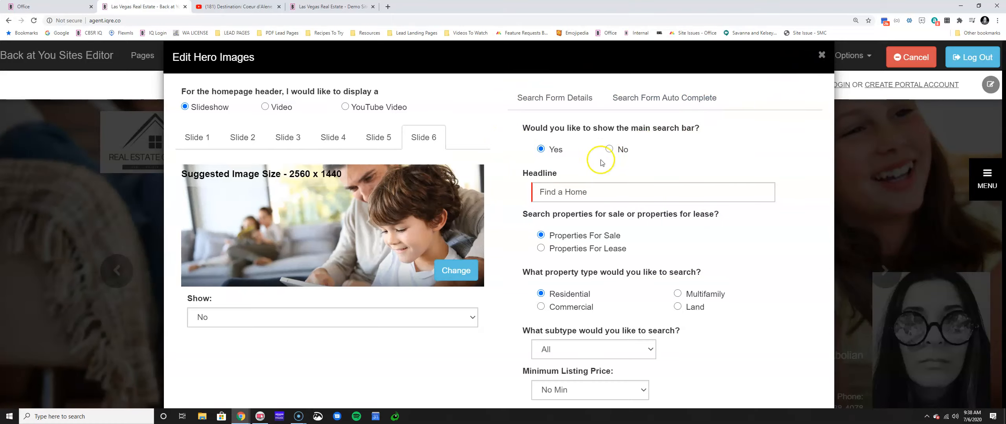
left_click(821, 54)
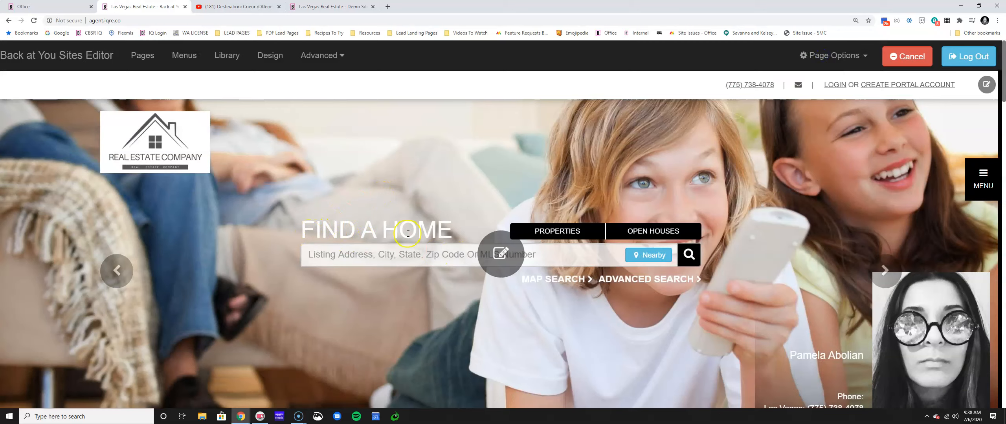
- Set the homepage header's search headline to "Home Starts Here", apply the settings and save the page
left_click(487, 262)
left_click_drag(586, 193, 525, 199)
type("Home Starts Here")
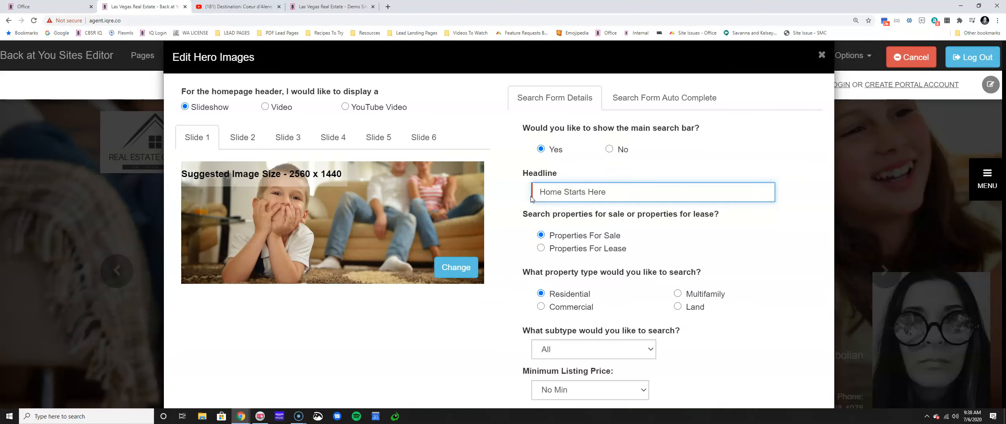
left_click(576, 244)
scroll(576, 244, "down", 4)
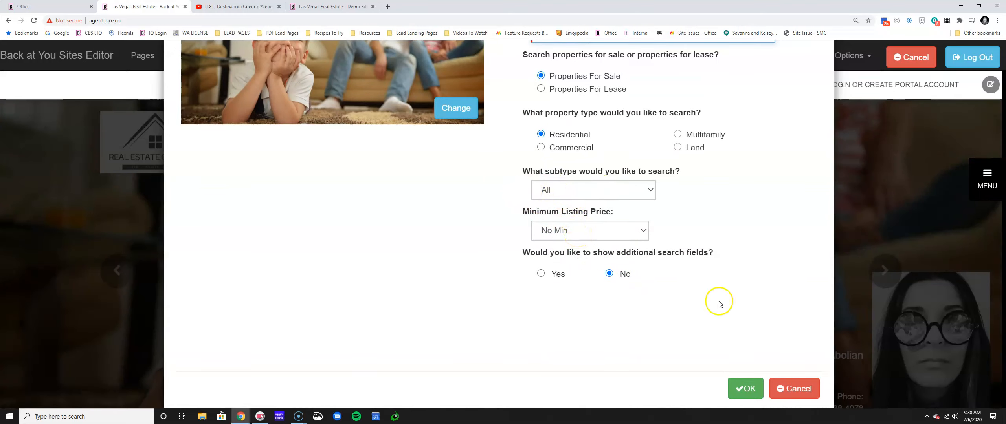
left_click(755, 393)
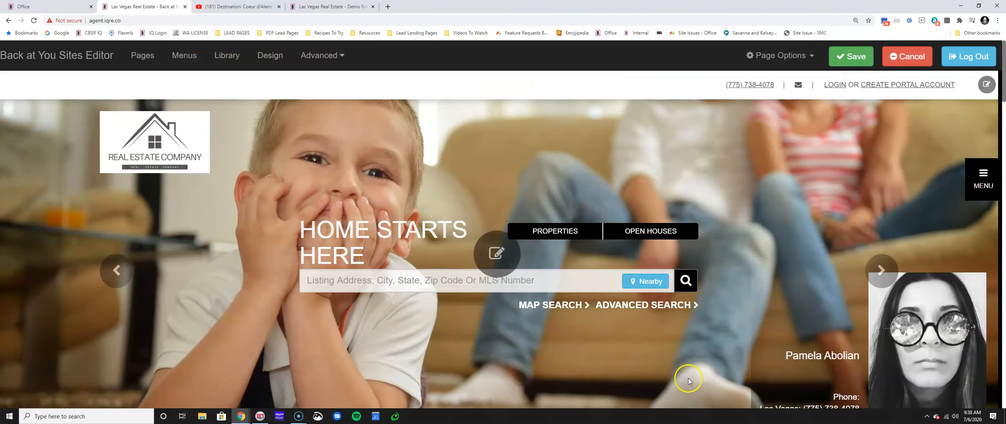
left_click_drag(275, 222, 464, 248)
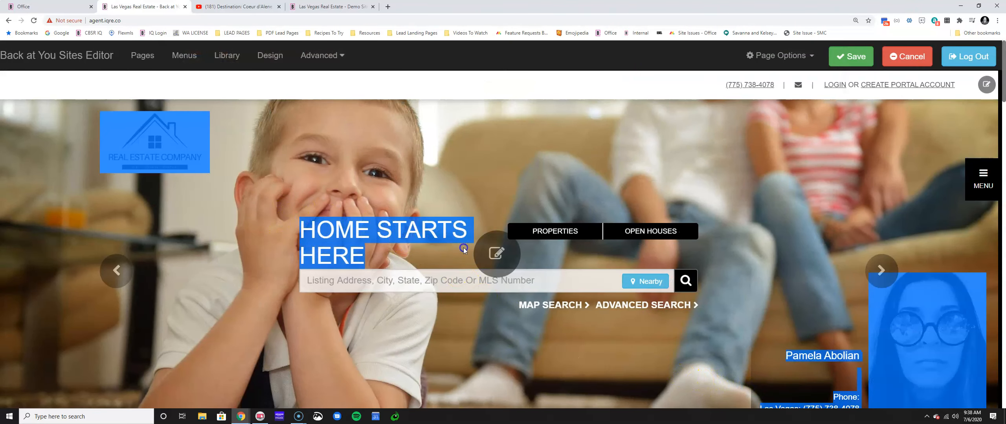
left_click(410, 256)
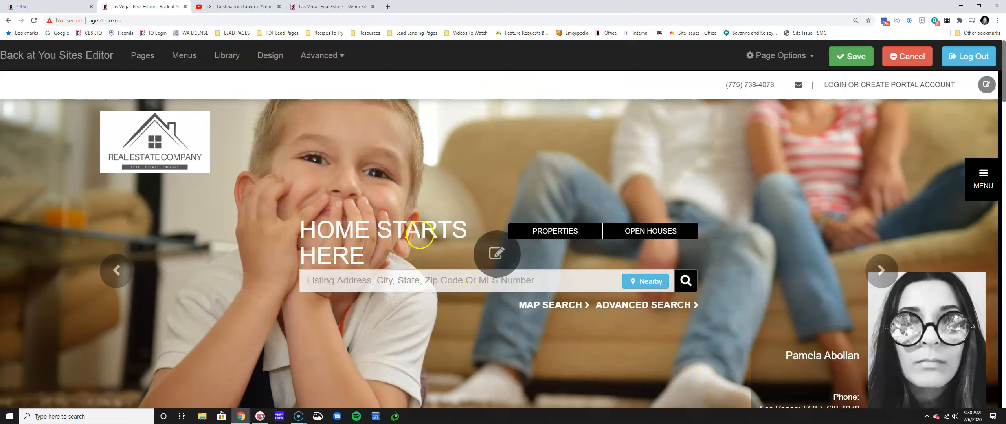
left_click(851, 56)
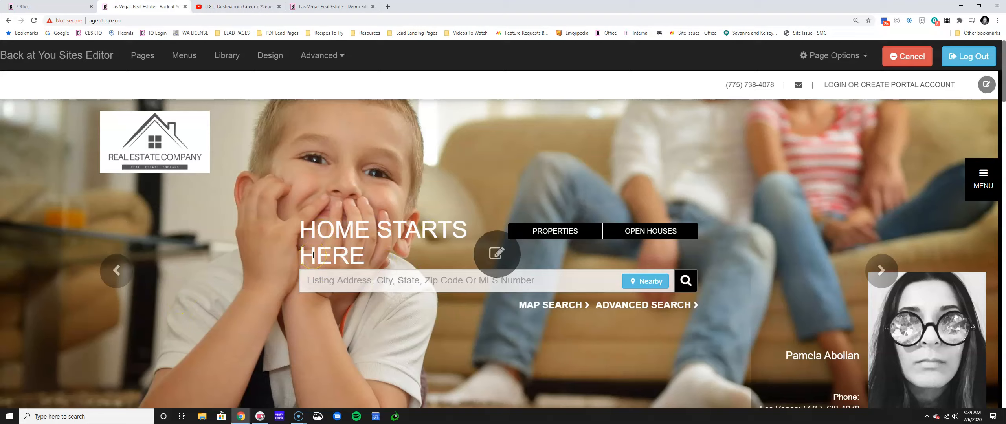
- Look over the homepage sections, then examine the "Home Begins Here" single panel's settings and close them without changes
scroll(320, 242, "down", 5)
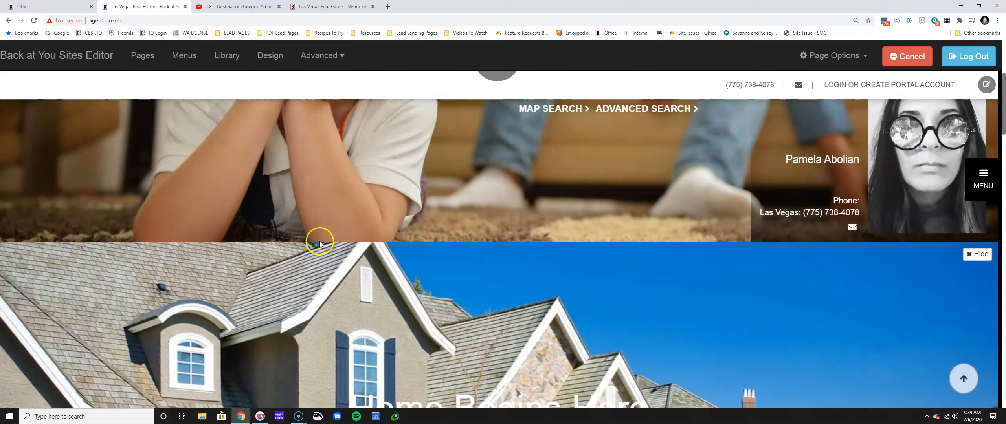
scroll(320, 241, "down", 15)
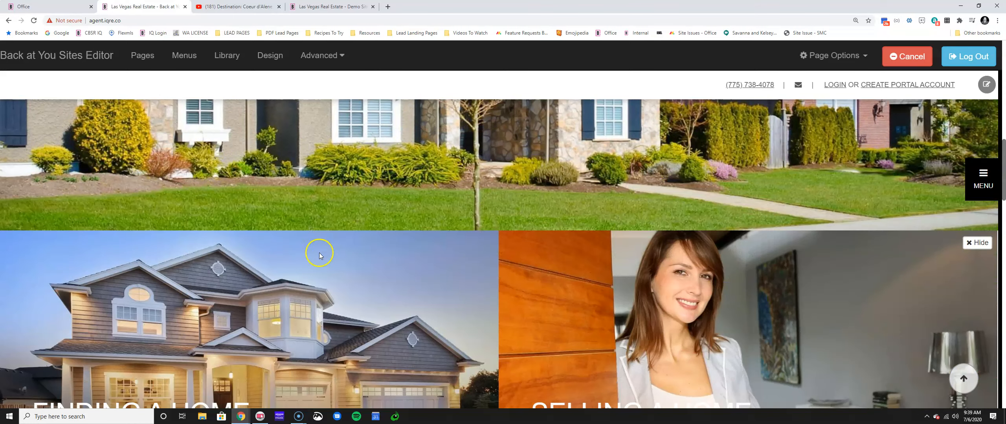
scroll(321, 257, "down", 5)
scroll(323, 256, "up", 15)
scroll(326, 251, "up", 5)
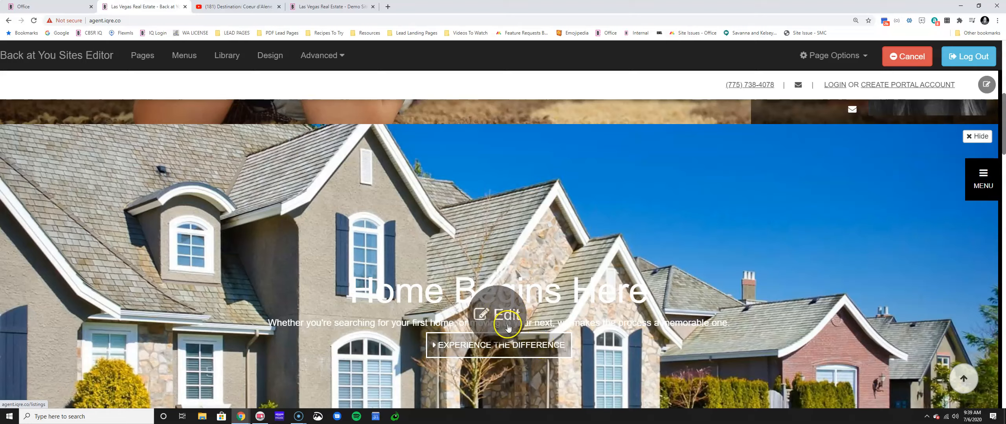
left_click(490, 318)
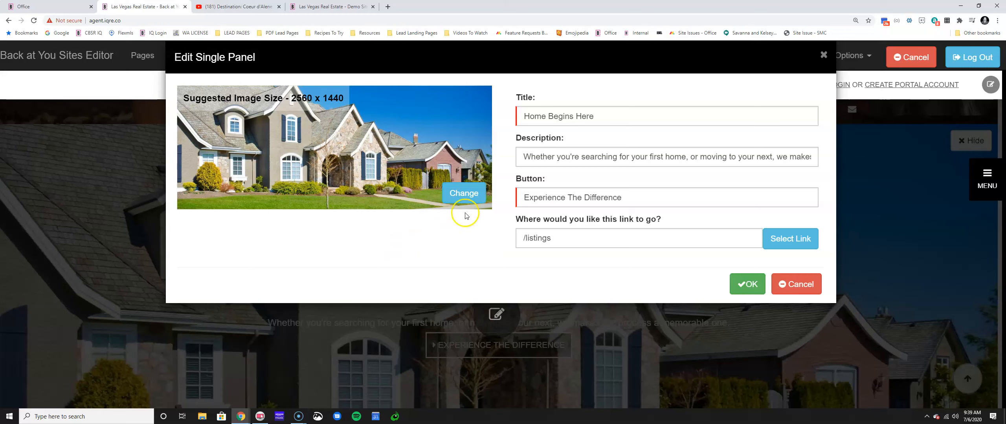
left_click(787, 290)
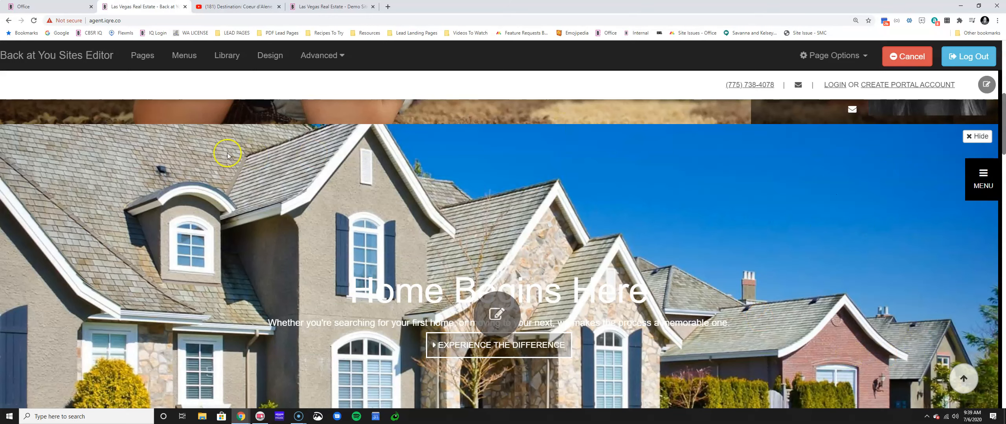
- Hide the homepage's single panel section and save the page
left_click(980, 137)
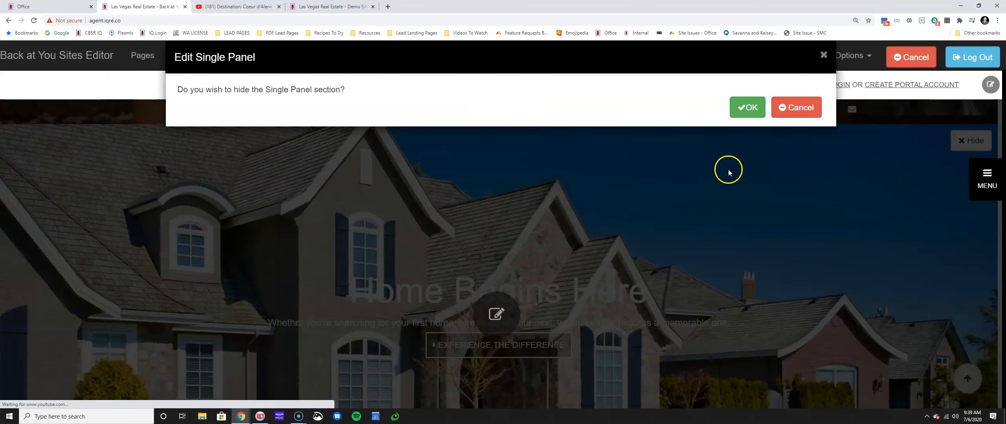
left_click(747, 107)
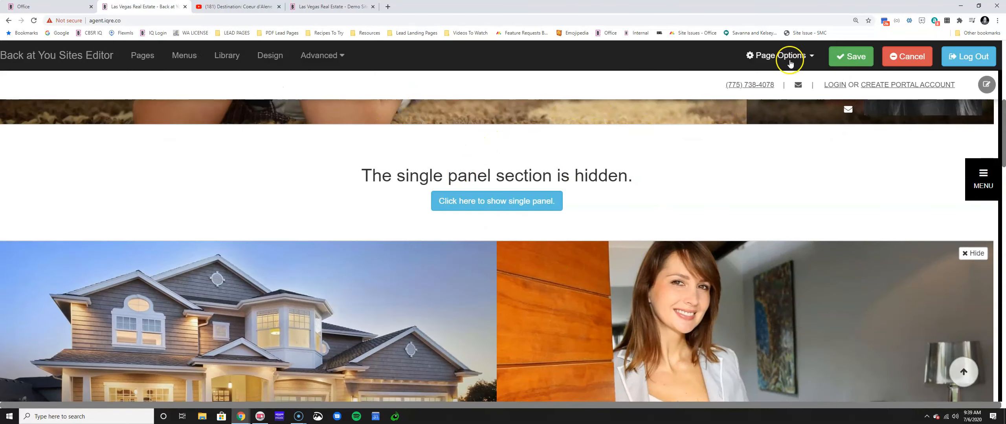
left_click(851, 56)
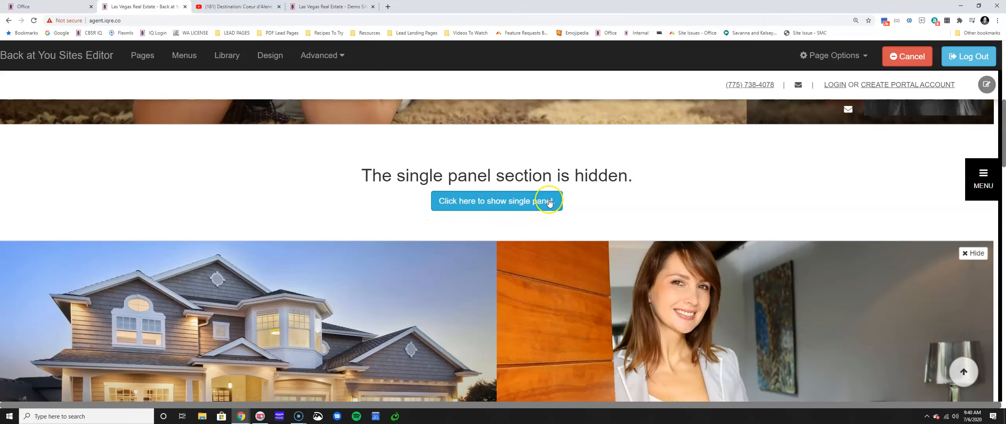
- Open the settings of the multi-panel section with "Finding A Home" and review the image, text and link of Panels 1 to 3
scroll(550, 219, "down", 3)
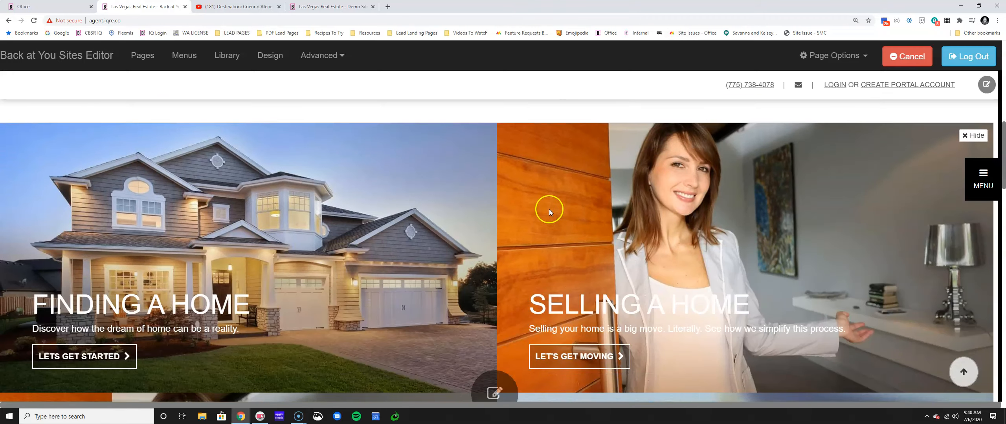
scroll(548, 209, "down", 3)
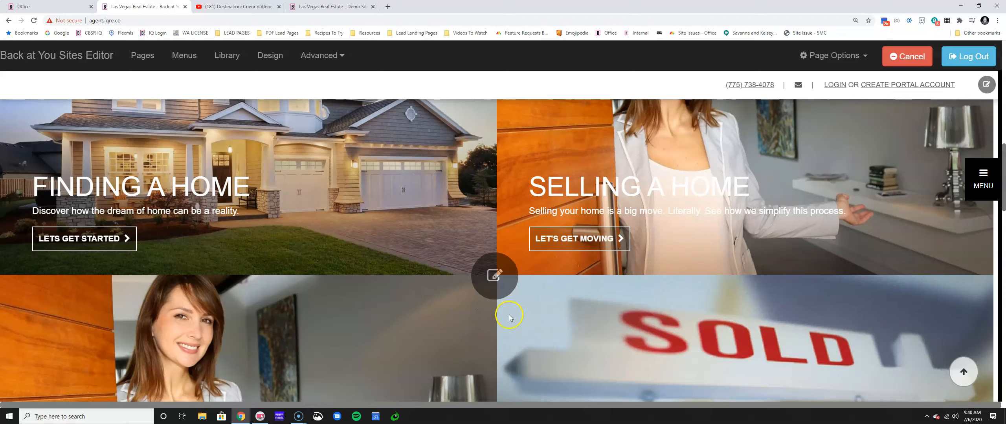
left_click(504, 278)
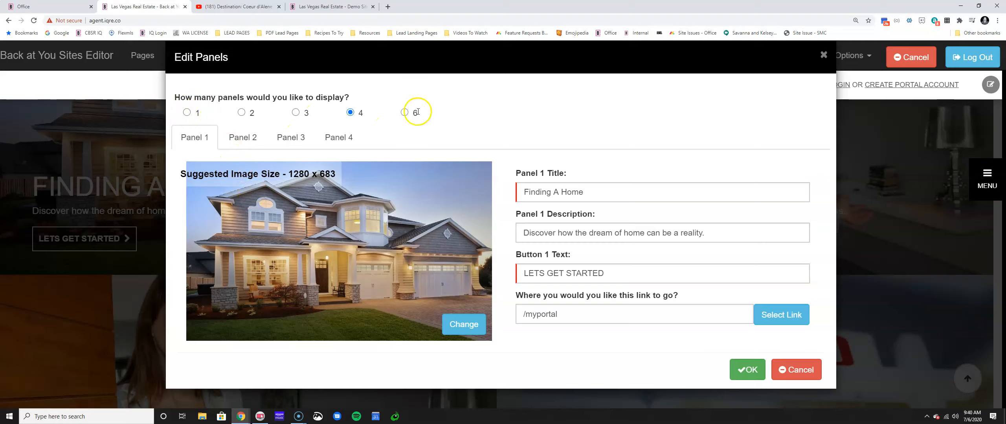
left_click(242, 144)
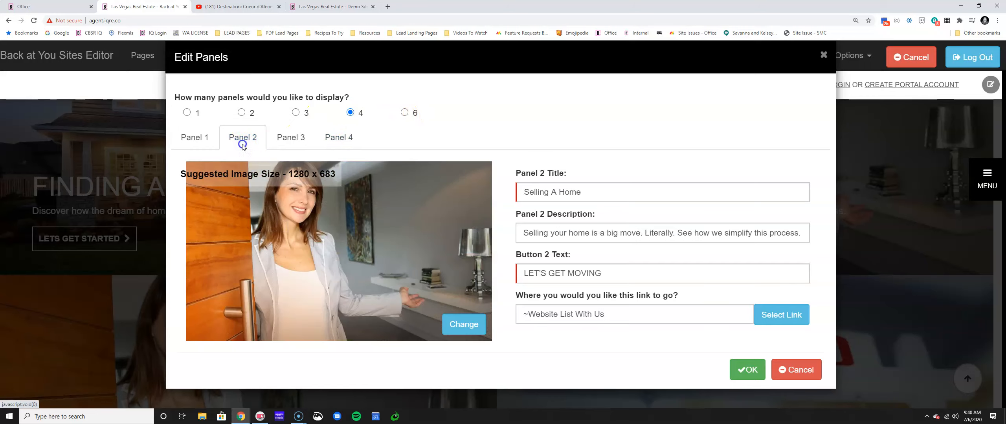
left_click(297, 144)
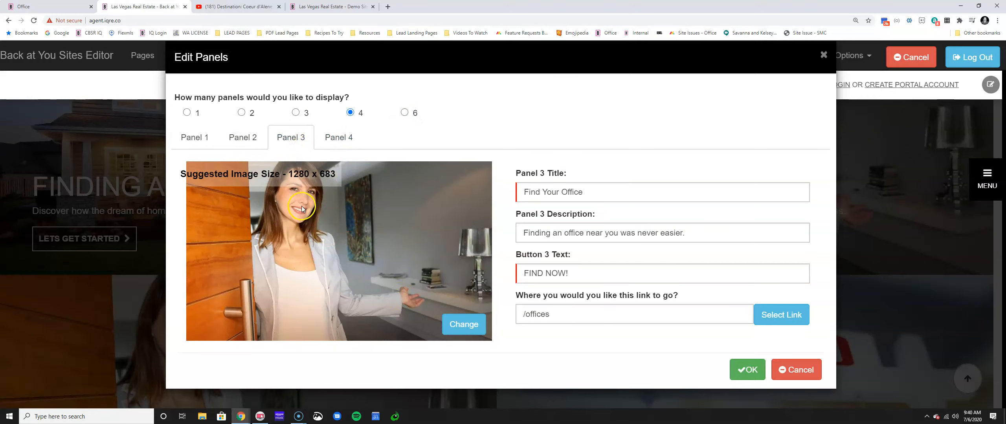
left_click(253, 142)
left_click(287, 145)
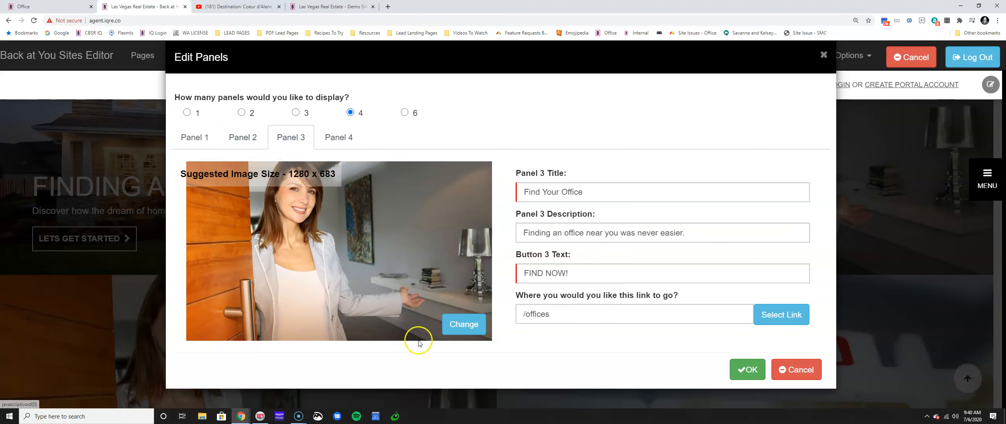
- Replace Panel 3's image with the Lifestyle picture of the family reading a book from the Back at You Images library
left_click(454, 329)
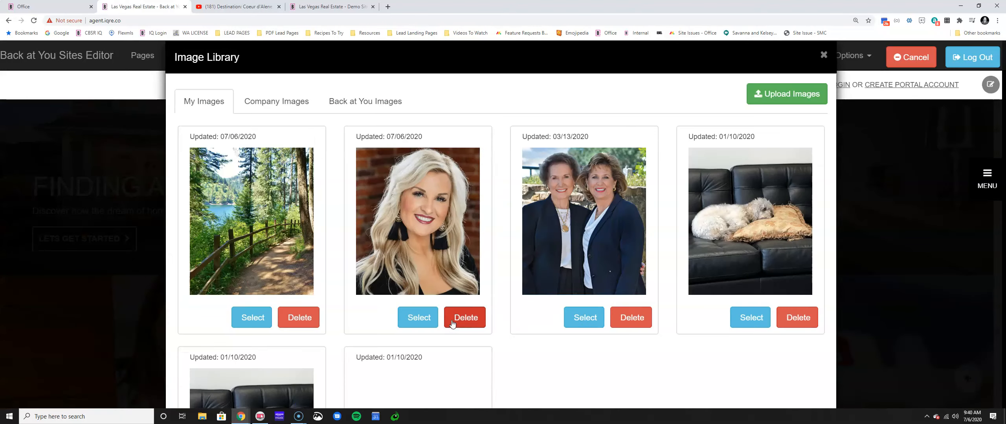
left_click(368, 103)
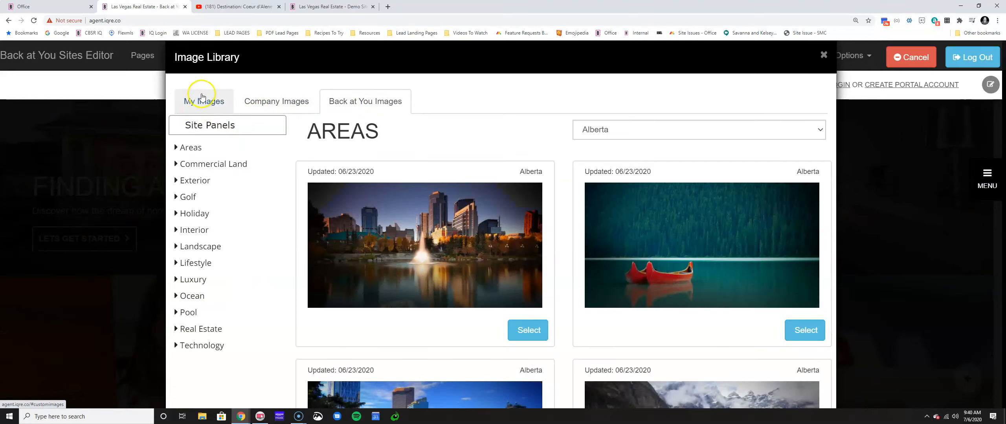
left_click(193, 264)
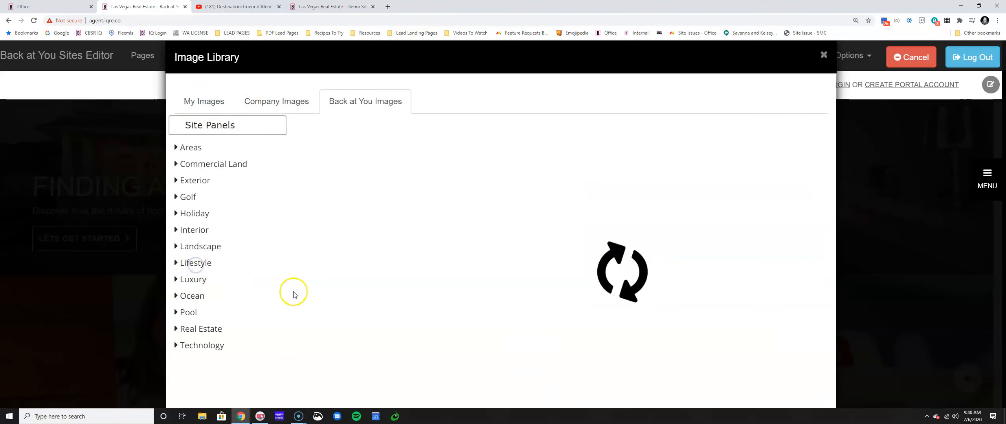
scroll(383, 274, "down", 7)
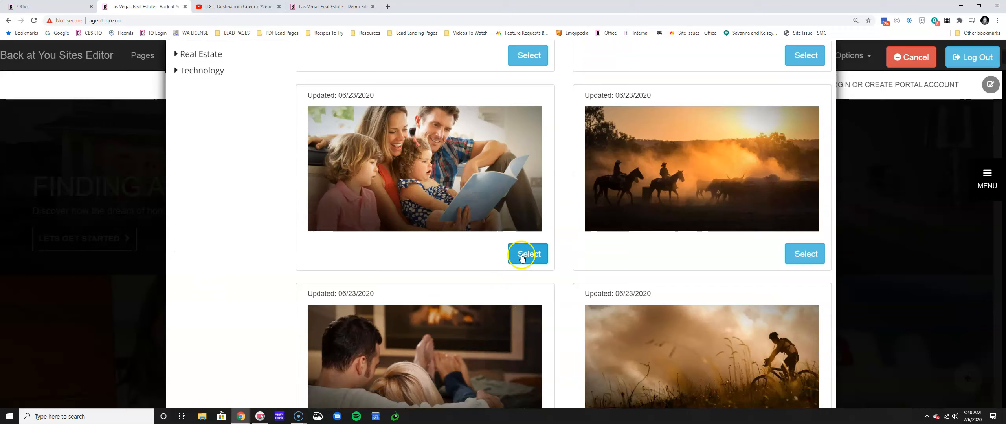
left_click(522, 258)
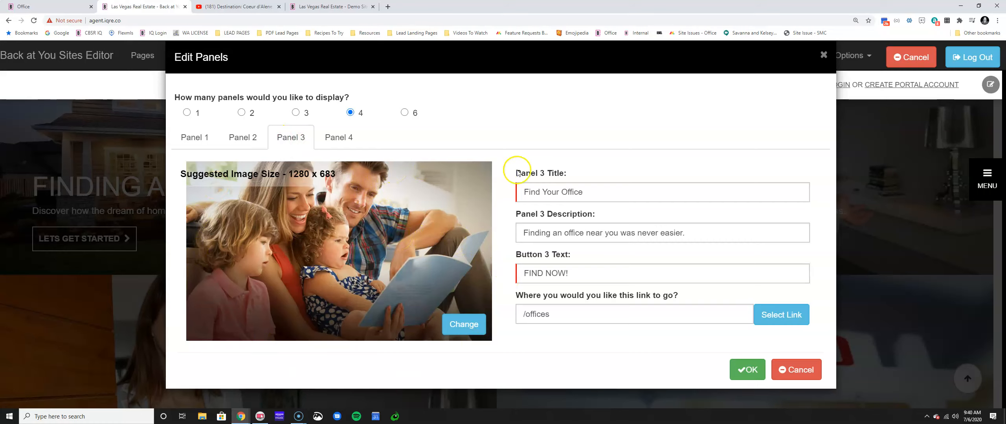
- Review the titles, descriptions and button texts of Panels 1 and 2 in the multi-panel settings
left_click(205, 144)
left_click_drag(507, 173, 568, 174)
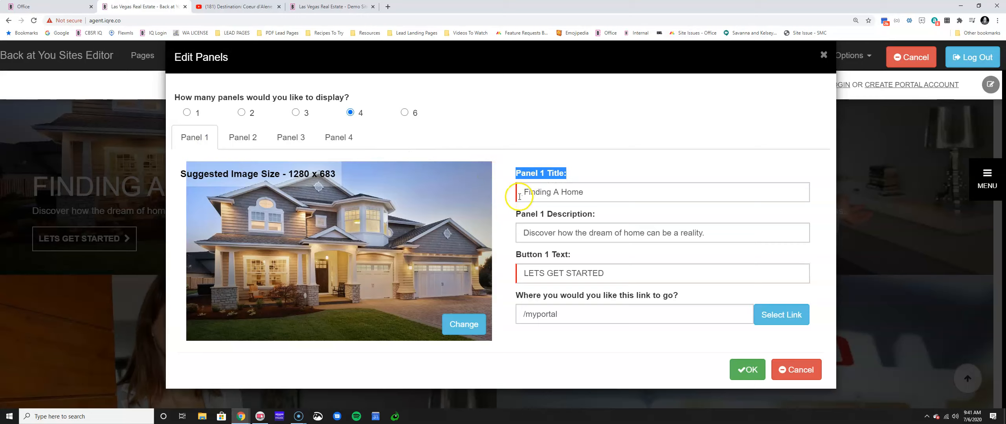
left_click_drag(519, 197, 578, 193)
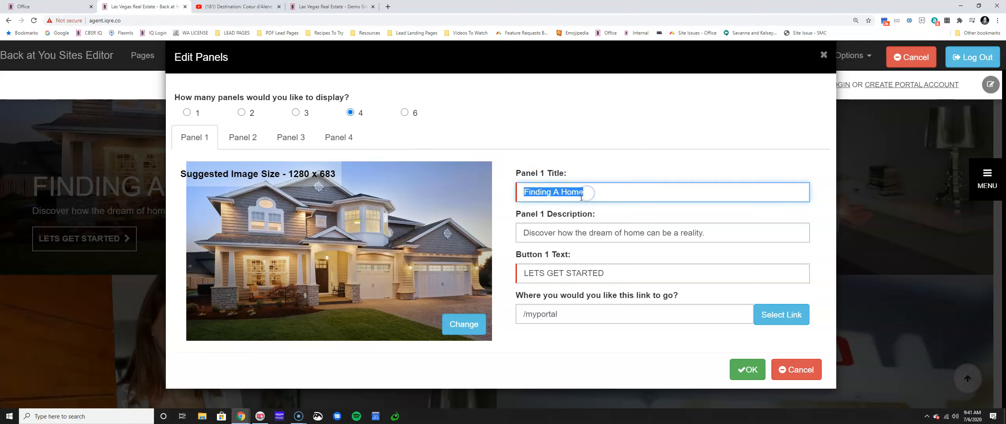
left_click(245, 138)
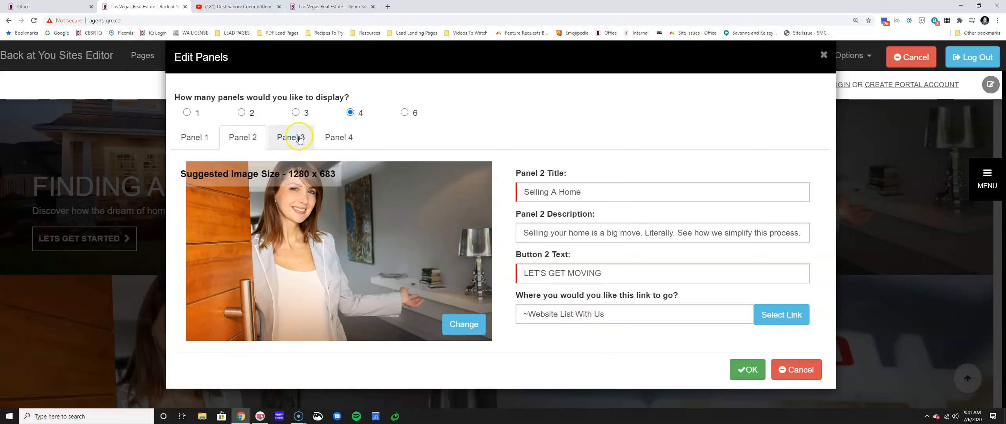
- Set Panel 3's title to "Start Looking For Your New Home" and its description to "Finding an home near you was never easier."
left_click(280, 142)
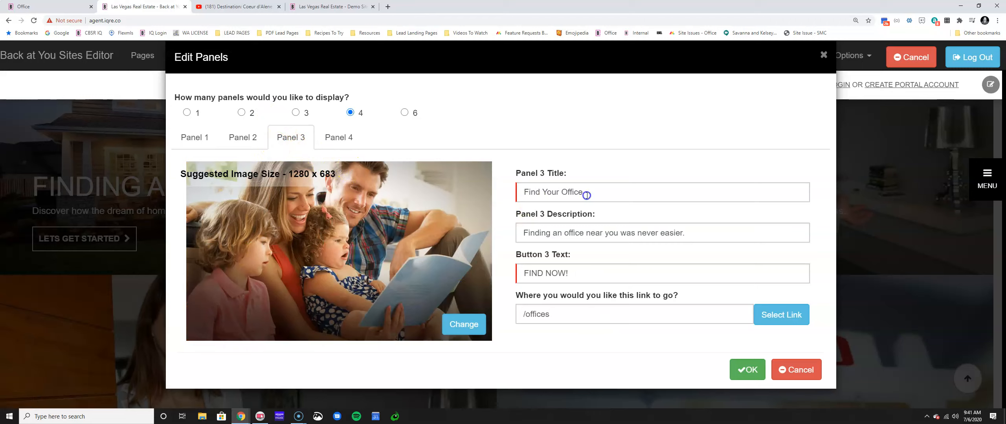
left_click_drag(586, 195, 518, 195)
type("Start Looking For")
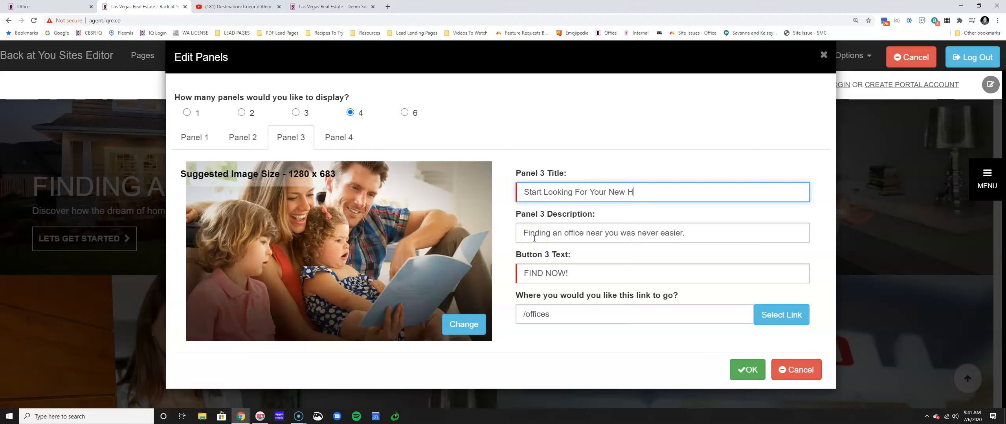
left_click_drag(704, 232, 495, 237)
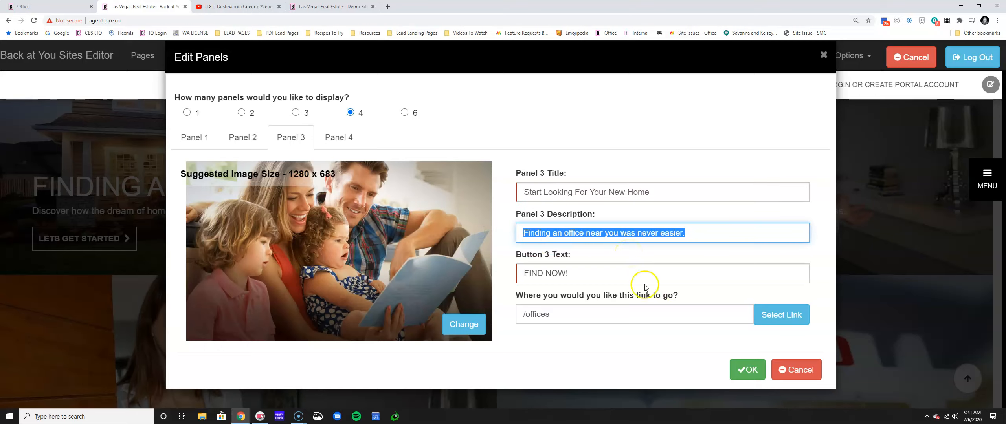
left_click(603, 235)
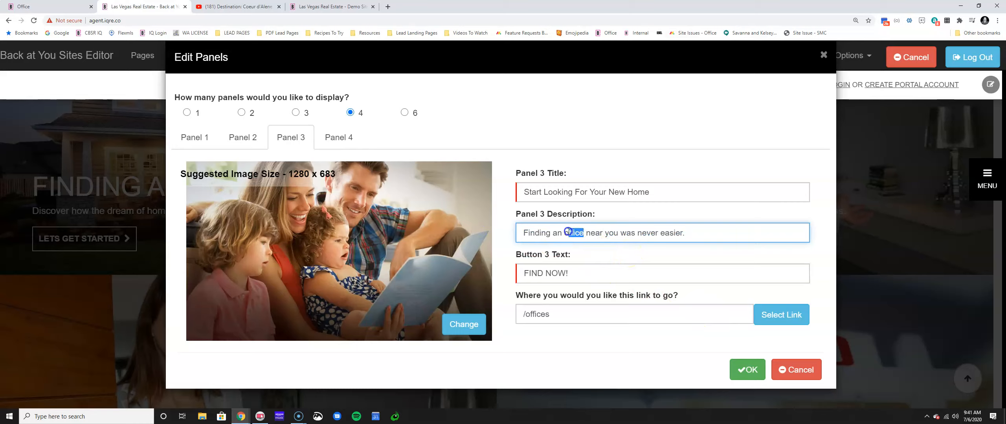
type("home")
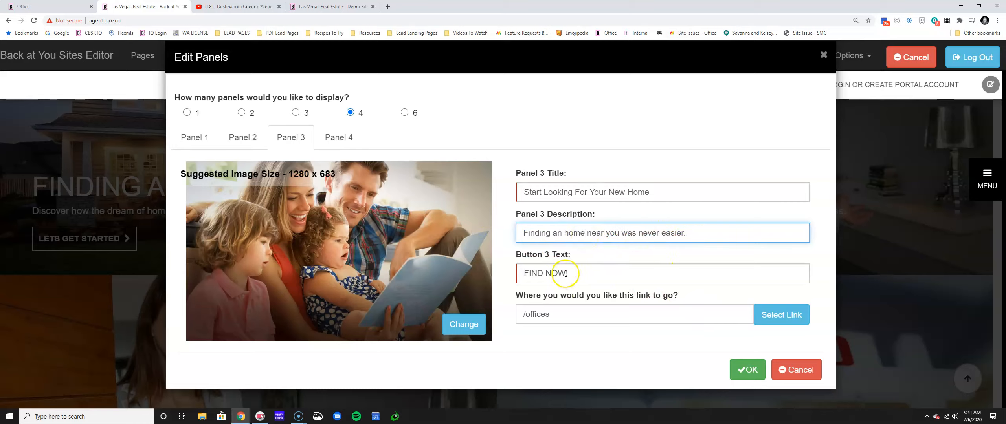
- Change Panel 3's link to the /listings page from the Back at You Pages links
left_click_drag(523, 315, 568, 316)
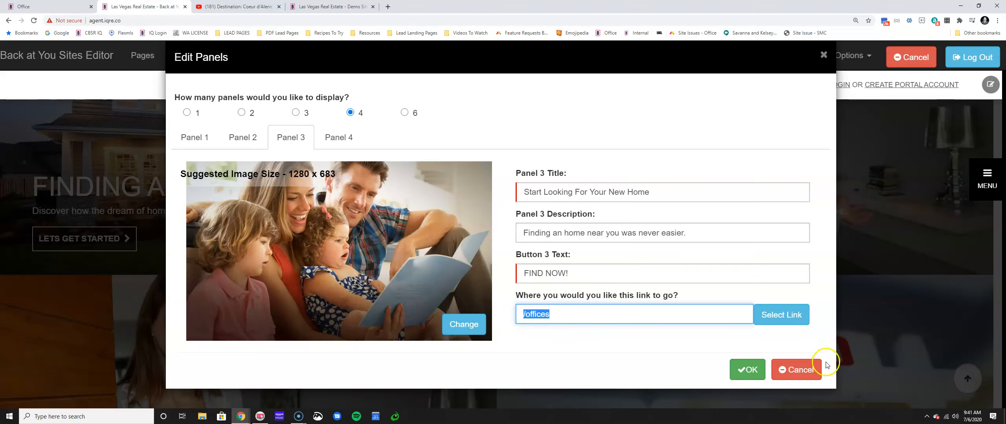
left_click(765, 316)
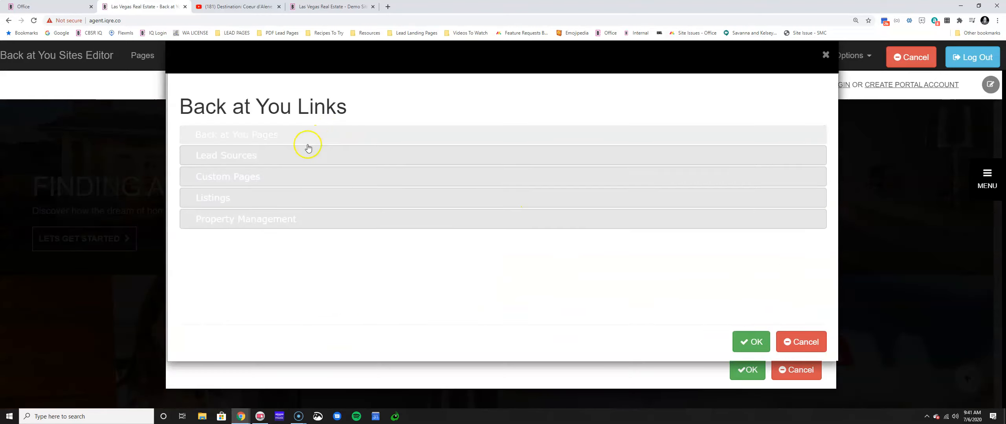
left_click(251, 144)
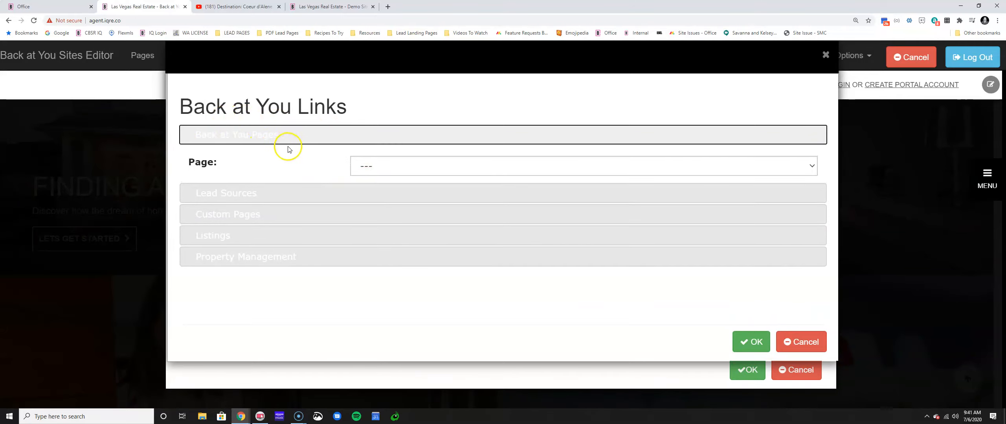
left_click(365, 167)
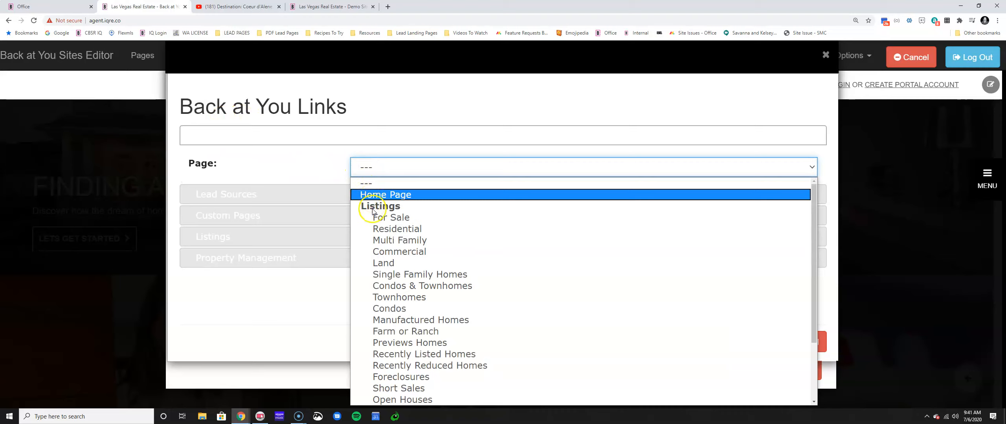
left_click(379, 228)
left_click(751, 344)
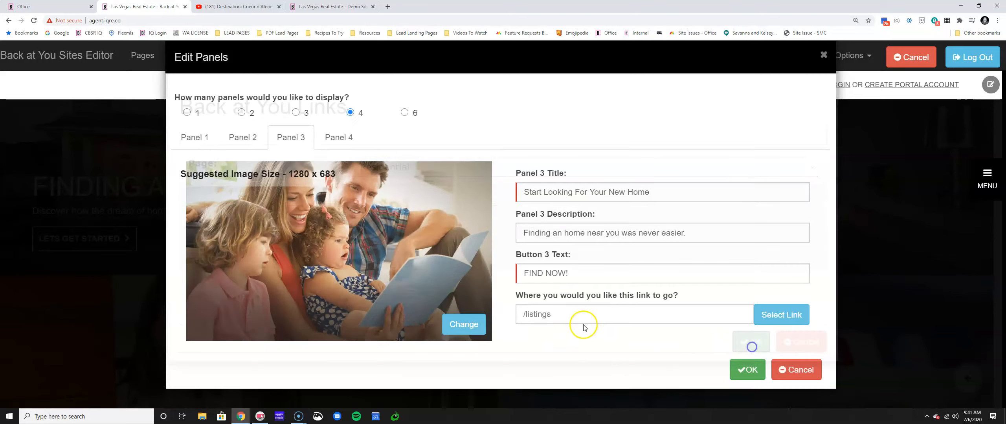
- Apply the Panel 3 changes to the homepage and save the page
left_click(748, 370)
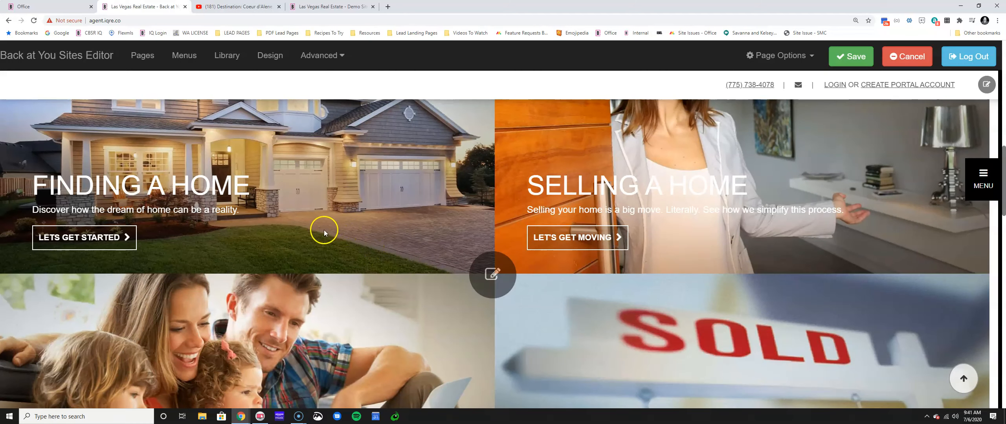
scroll(322, 235, "down", 4)
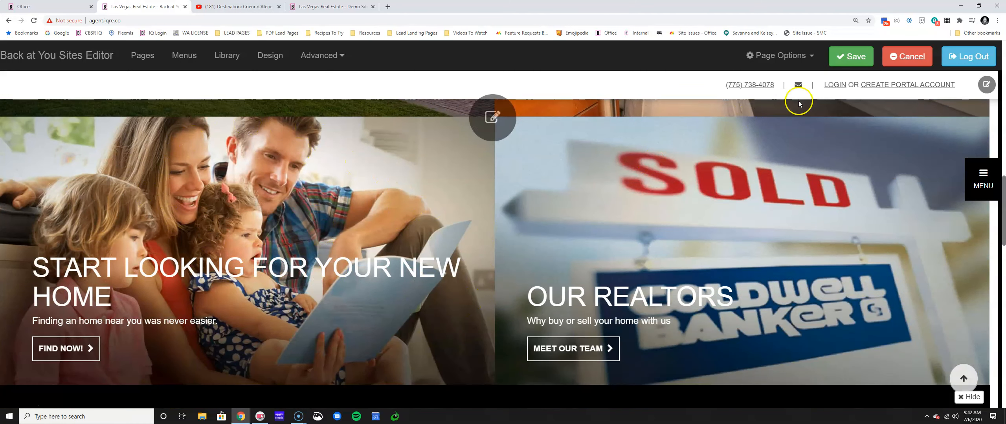
left_click(849, 58)
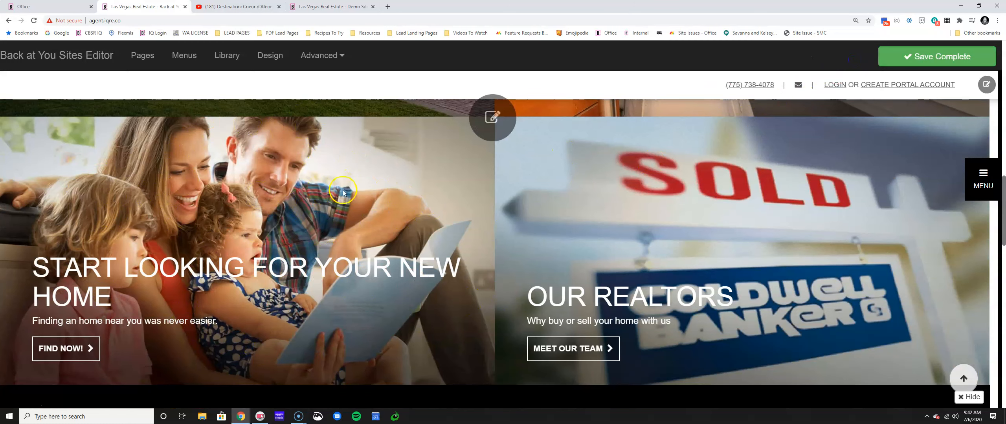
- Set the multi-panel section to display 3 panels, apply the change and save the page
scroll(390, 199, "up", 2)
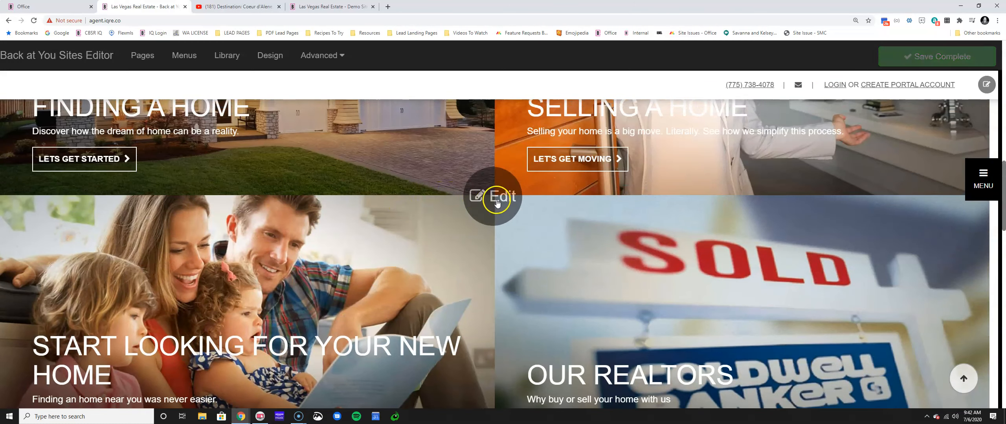
left_click(492, 196)
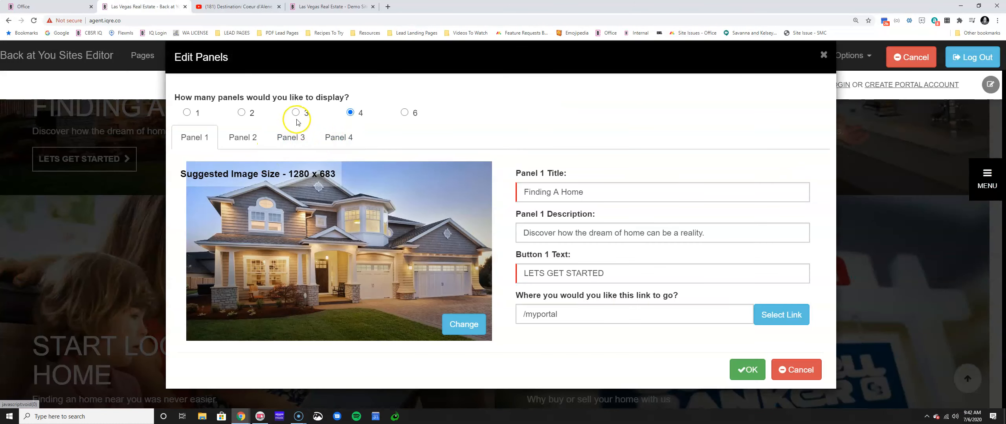
left_click(298, 114)
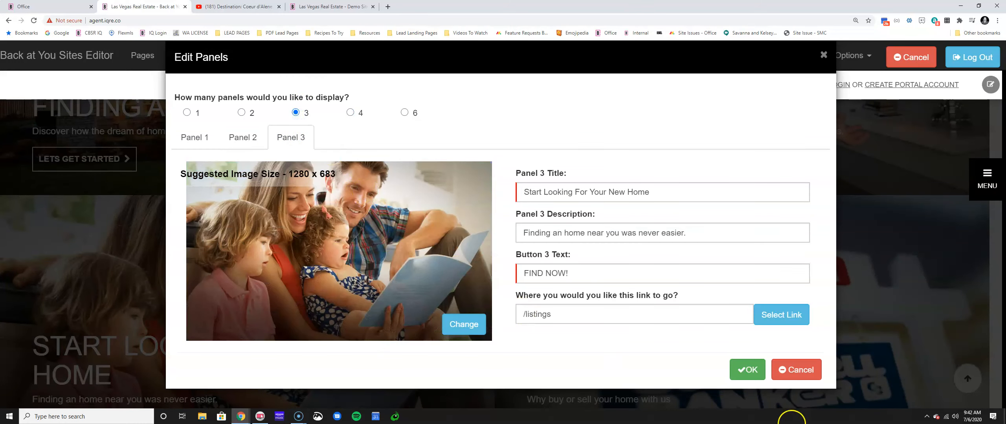
left_click(747, 370)
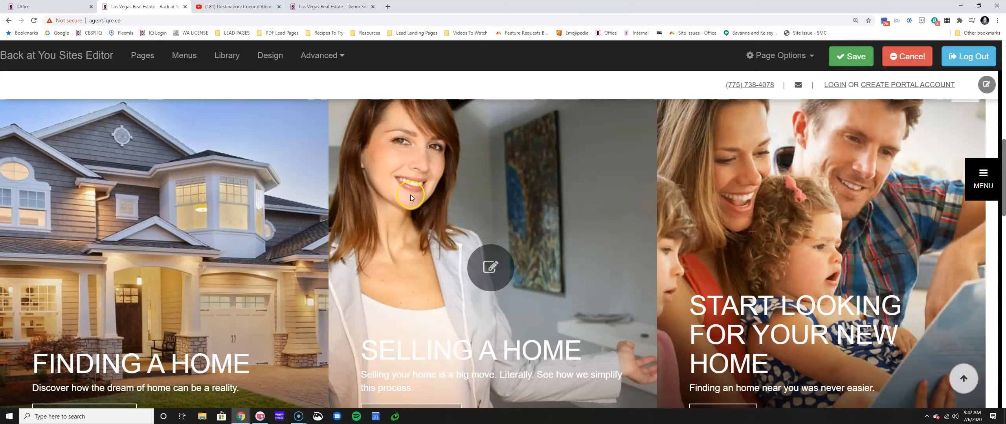
left_click(851, 55)
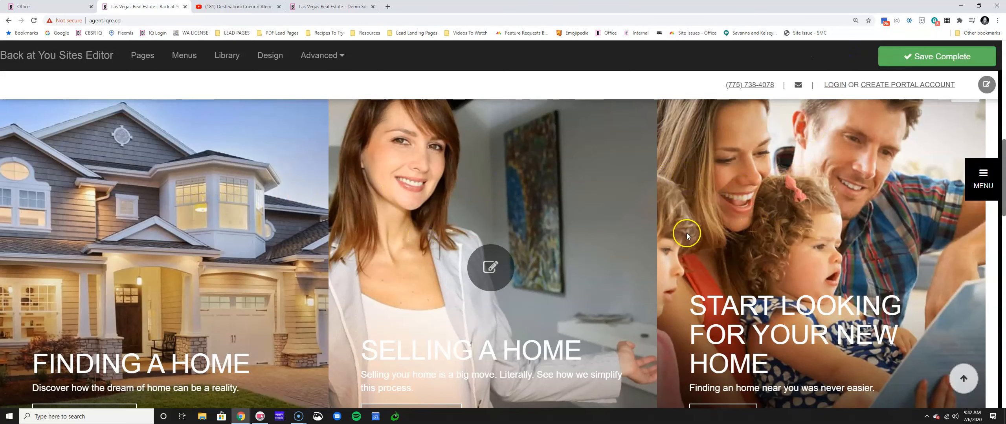
scroll(400, 235, "up", 5)
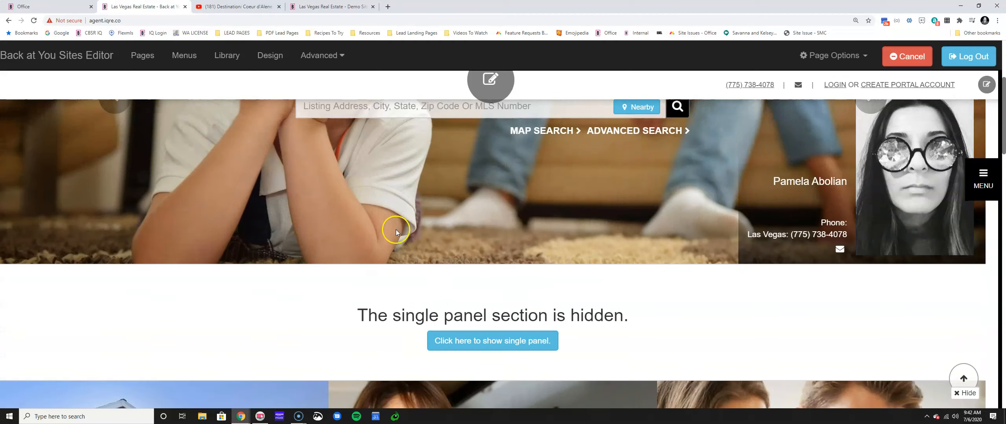
scroll(396, 229, "up", 4)
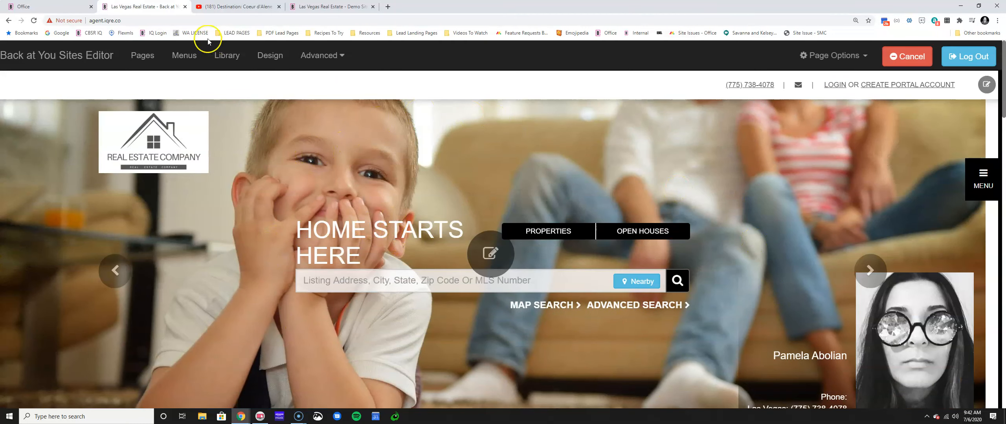
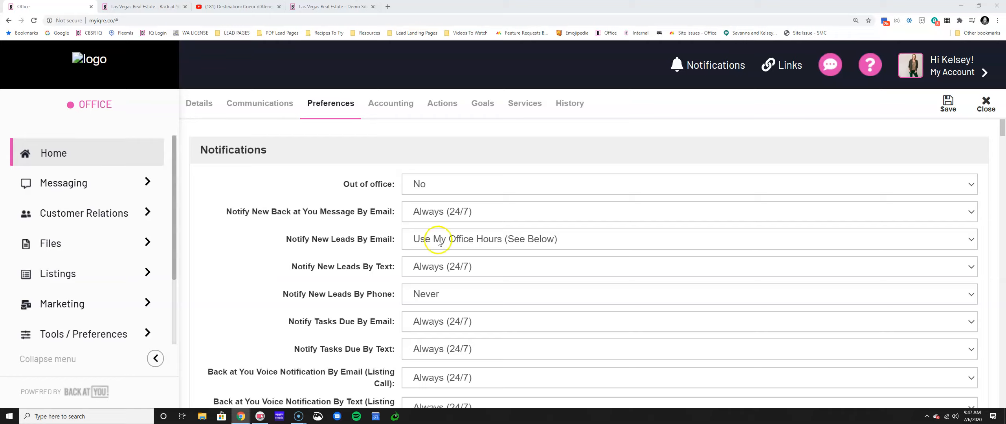
- Go over the new-lead notification settings for email, text and phone, and save the account preferences
left_click_drag(287, 236, 383, 241)
left_click_drag(324, 269, 392, 313)
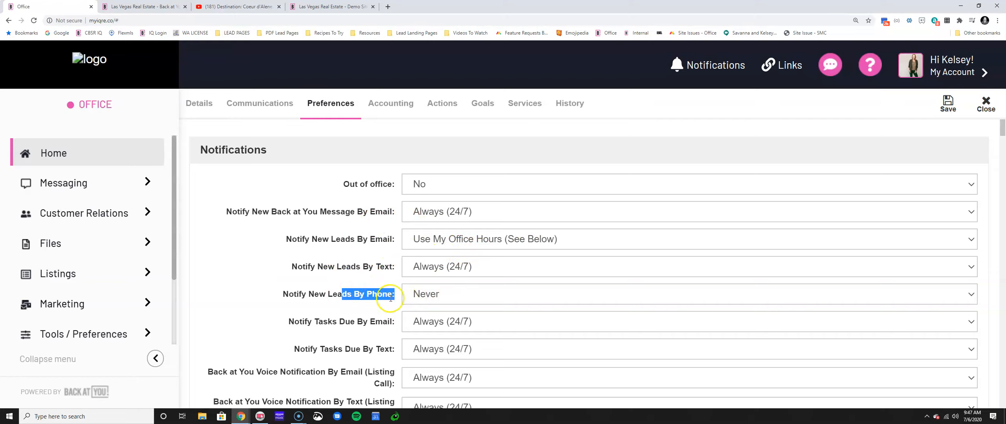
left_click(948, 104)
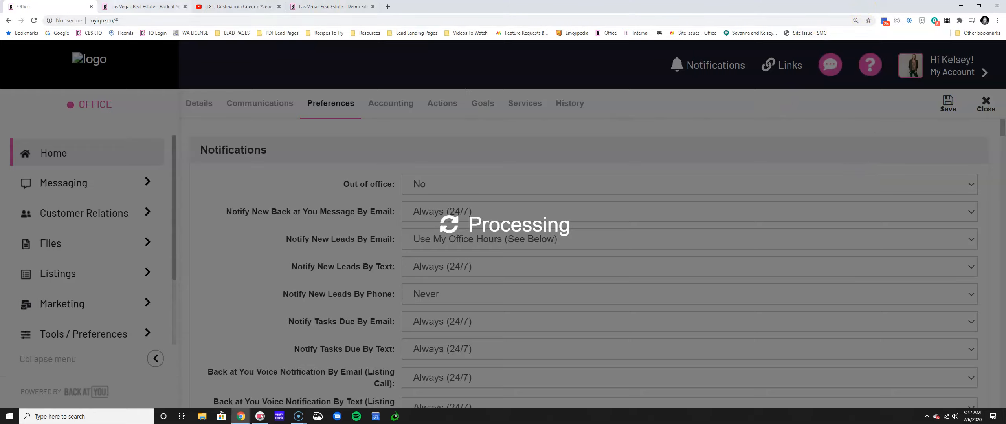
- Switch to the agent website and look over its home page
left_click(128, 8)
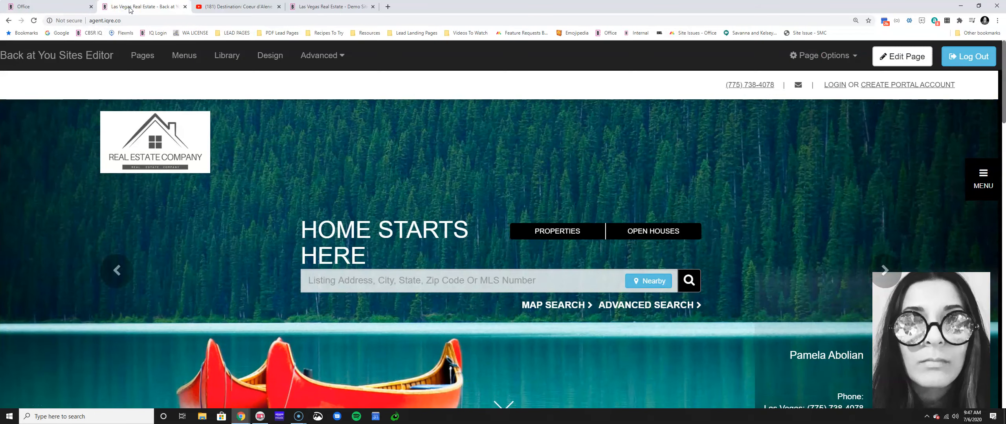
scroll(534, 94, "down", 3)
scroll(644, 192, "up", 3)
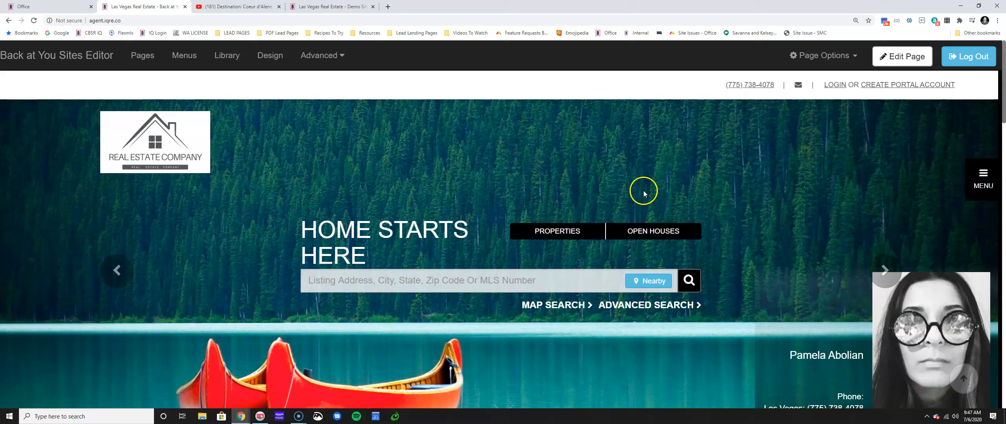
- Close the YouTube video and open the Agents page of the demo company website
left_click(279, 7)
left_click(252, 6)
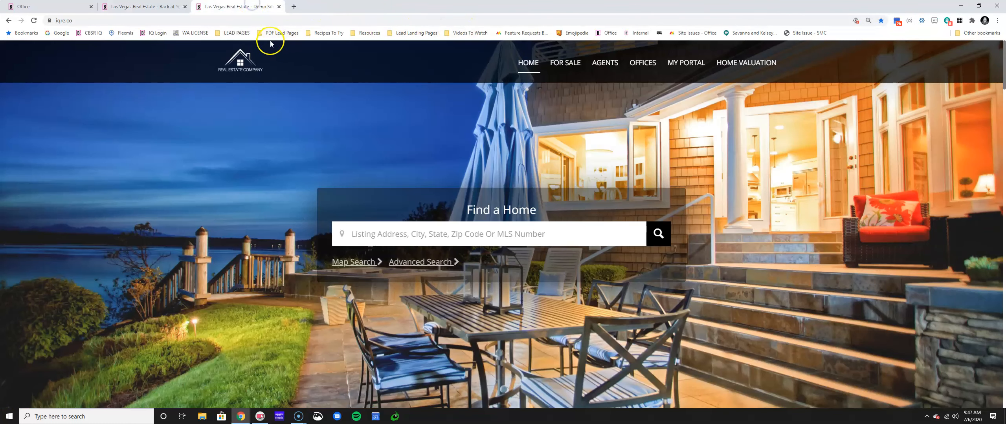
left_click(612, 67)
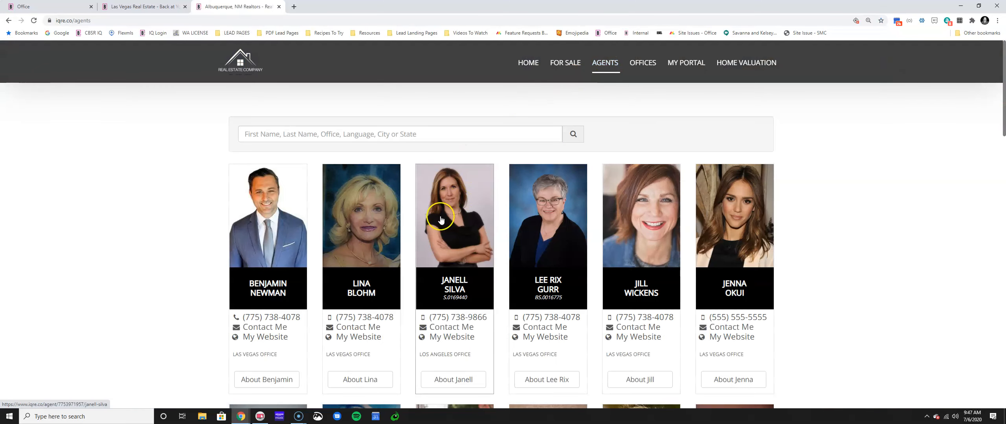
- Find the agent with the round glasses on the company site's Agents page and open her profile
scroll(382, 251, "down", 3)
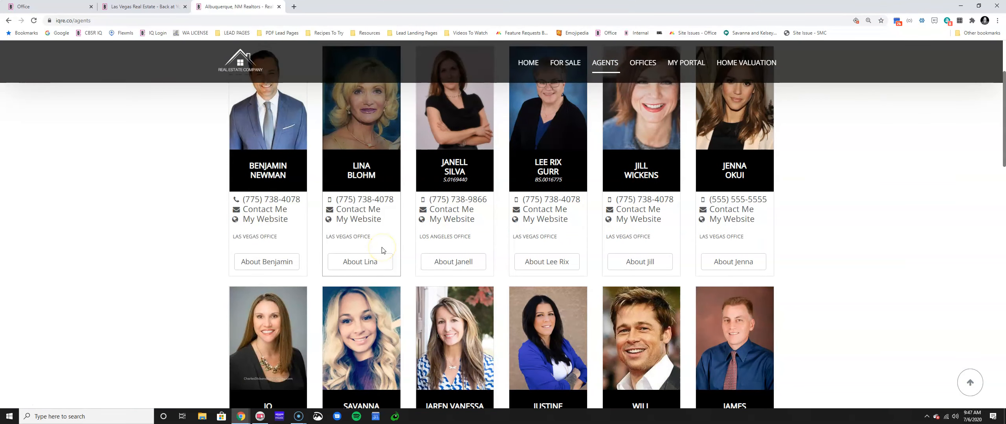
scroll(382, 251, "down", 10)
left_click(444, 351)
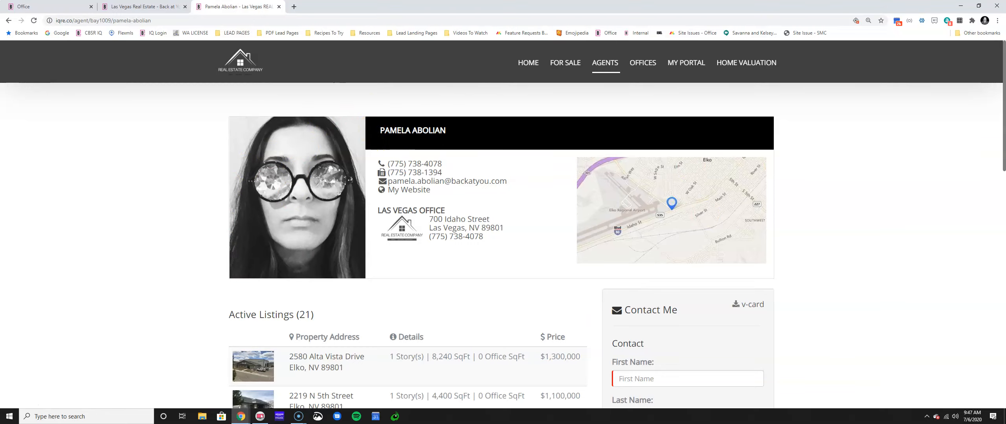
- Switch to the agent website, open its agents directory and view the same agent's My Info page
left_click(165, 5)
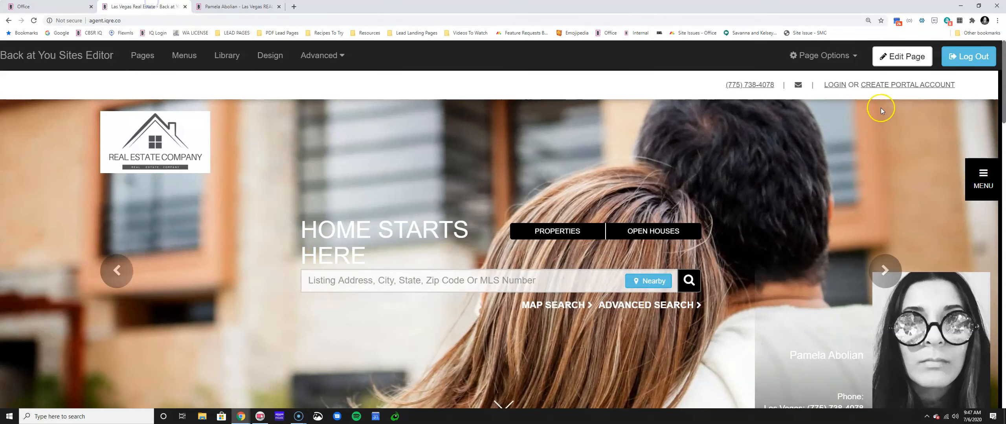
left_click(989, 181)
left_click(859, 151)
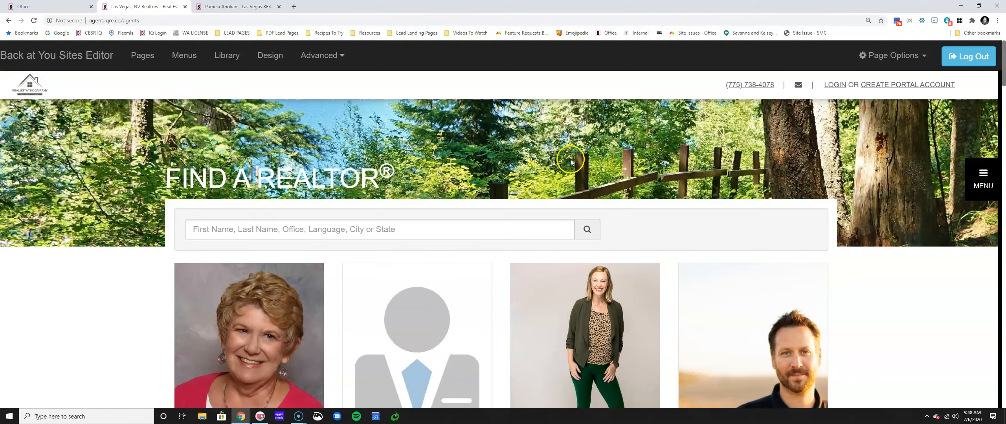
scroll(560, 159, "down", 12)
scroll(560, 159, "down", 11)
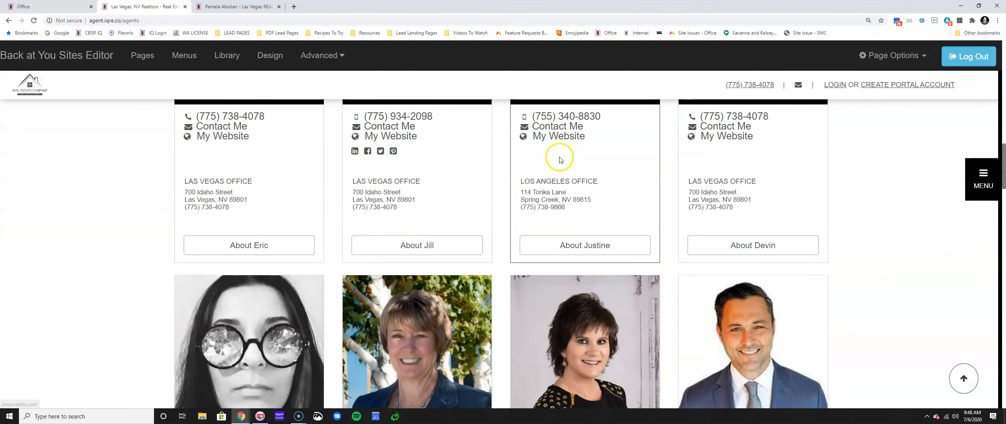
scroll(258, 291, "down", 3)
left_click(261, 275)
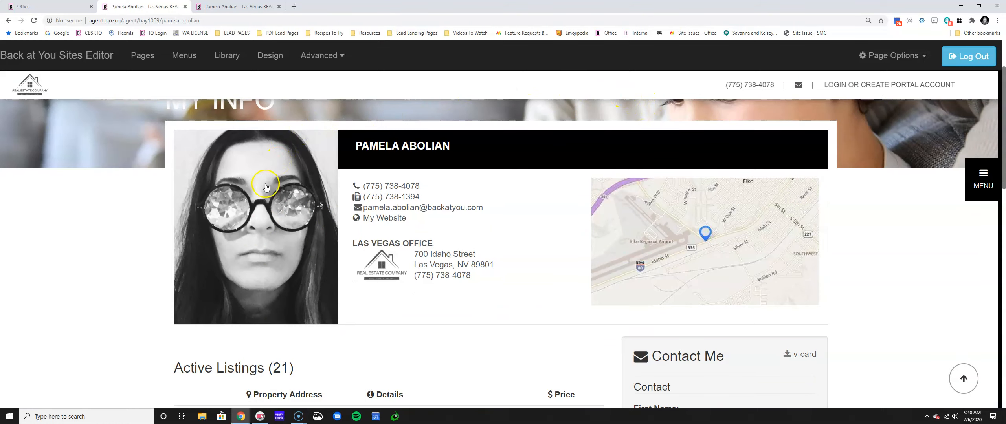
scroll(532, 288, "up", 2)
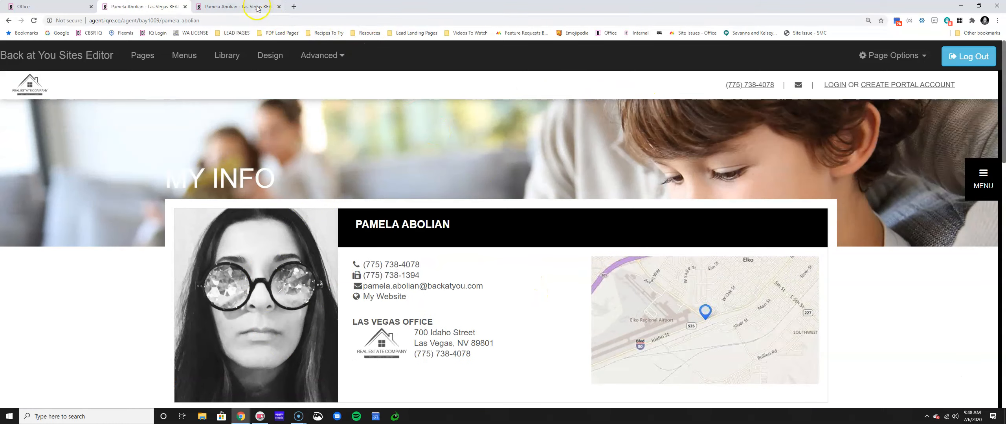
- Revisit the agent's profile on the company site and close that page, returning to the office preferences
left_click(257, 8)
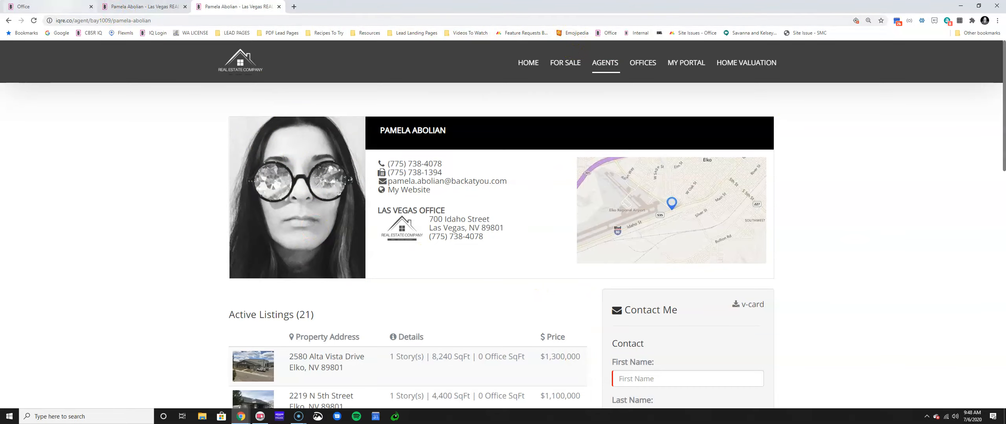
left_click(51, 6)
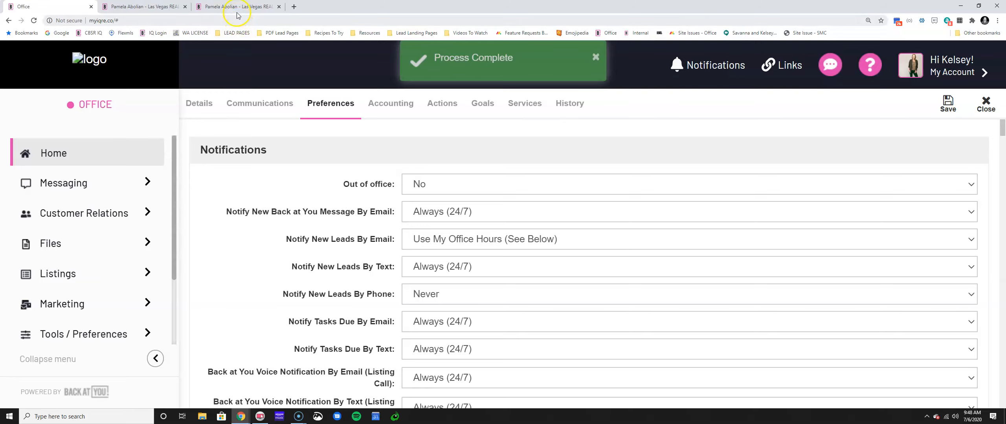
left_click(237, 11)
key("ctrl+w")
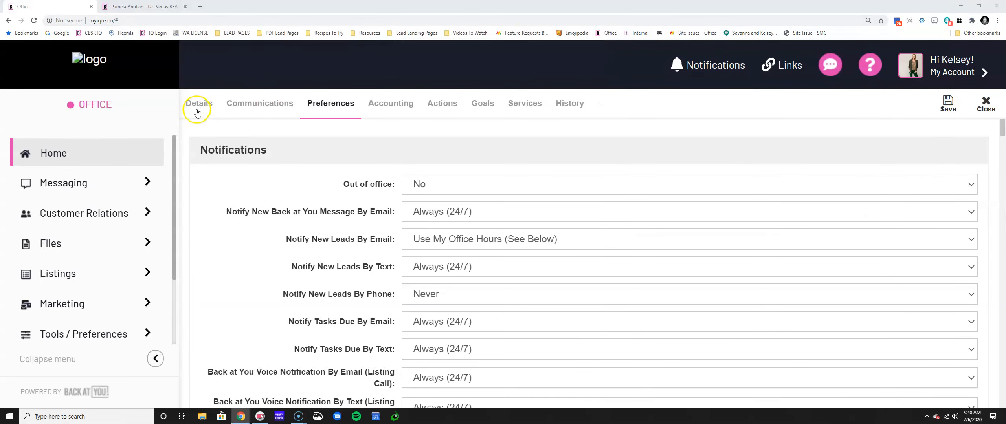
- Open the account profile and examine its social links, images, website address, video profile URL and profile text
left_click(951, 70)
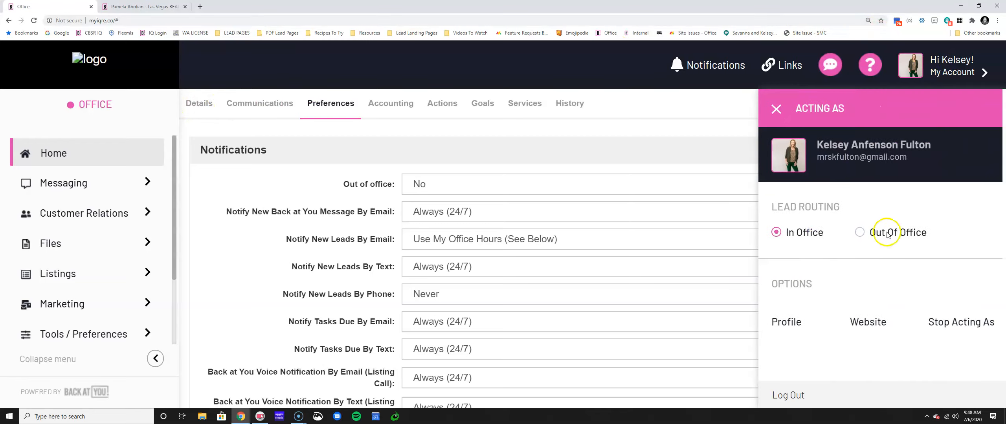
left_click(787, 322)
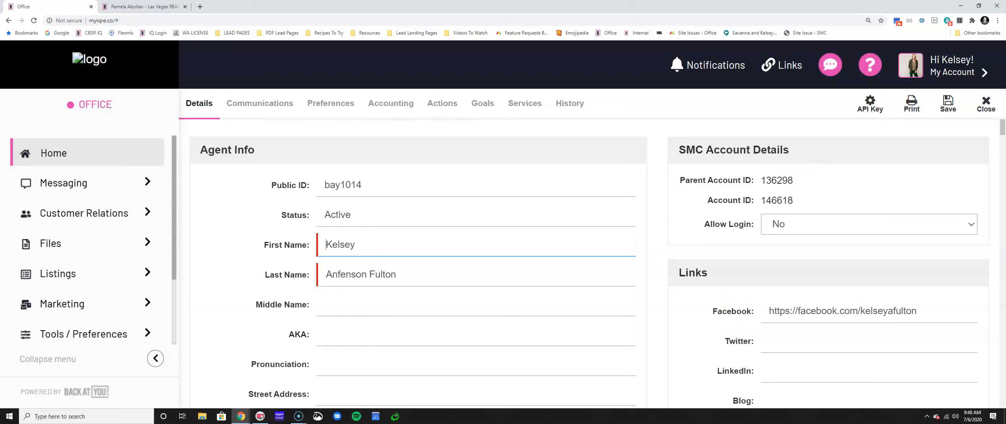
left_click_drag(671, 277, 715, 278)
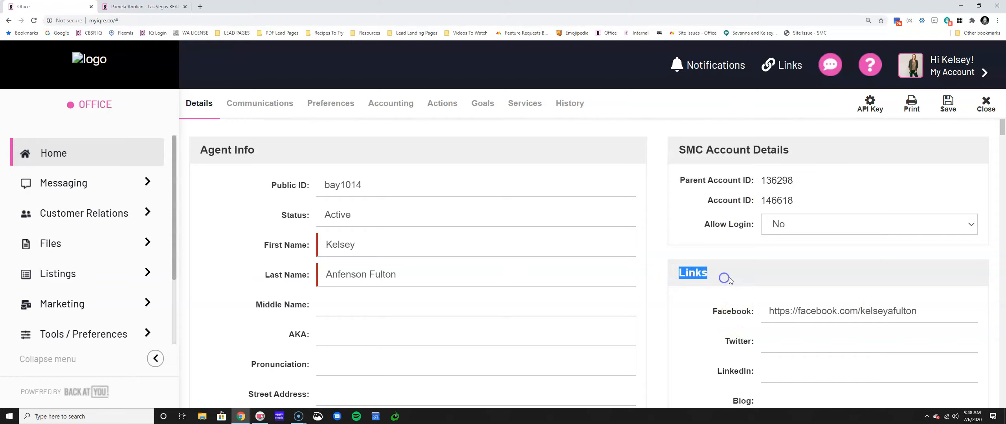
scroll(727, 275, "down", 3)
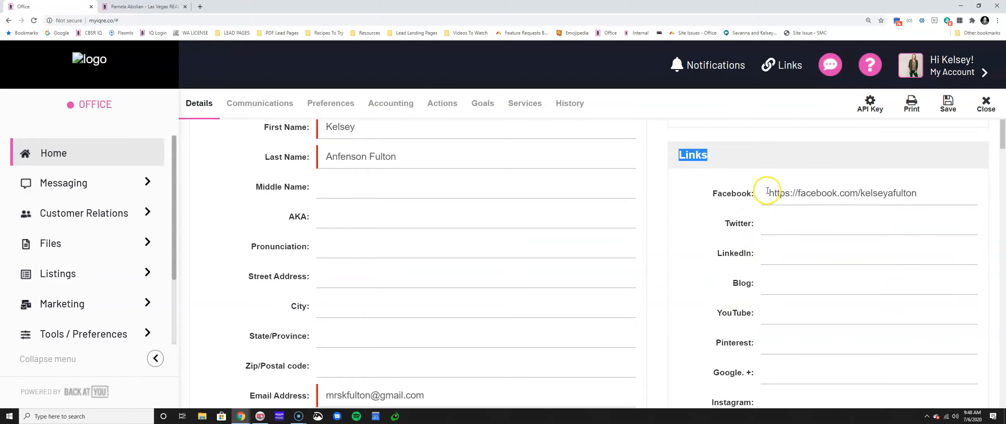
scroll(767, 196, "down", 4)
scroll(766, 203, "down", 5)
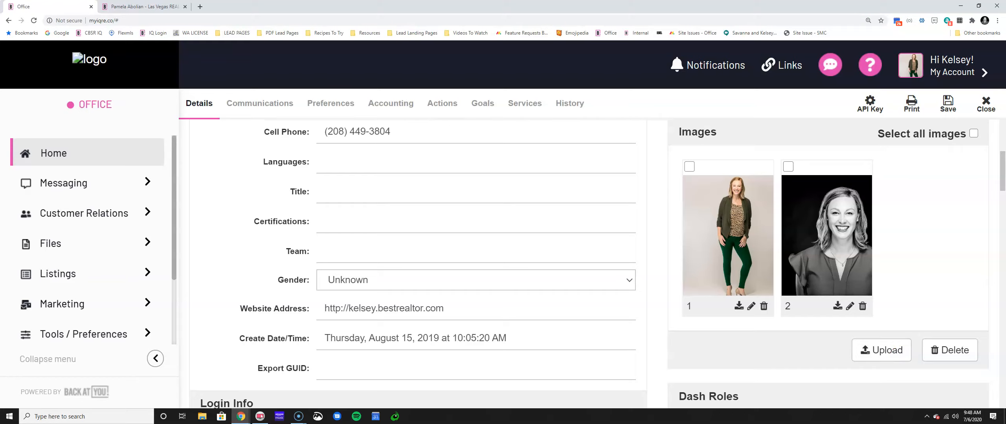
scroll(330, 160, "down", 15)
scroll(332, 164, "down", 15)
scroll(330, 159, "up", 3)
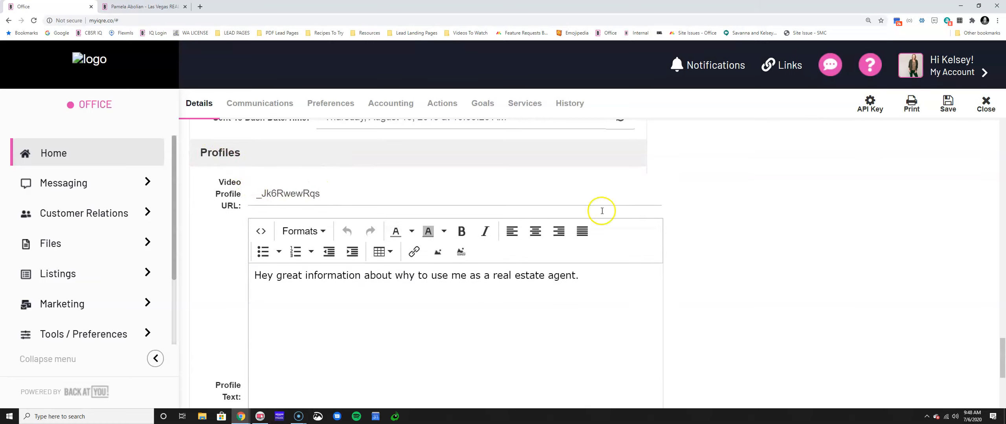
scroll(602, 211, "down", 7)
scroll(491, 265, "up", 6)
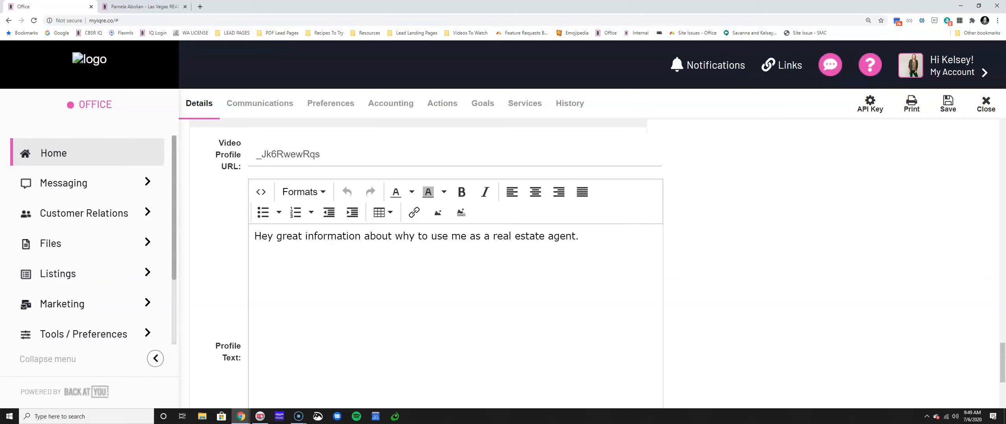
- Replace the profile text with "I have been in real estate since 2012~" and save the profile
left_click_drag(595, 237, 255, 238)
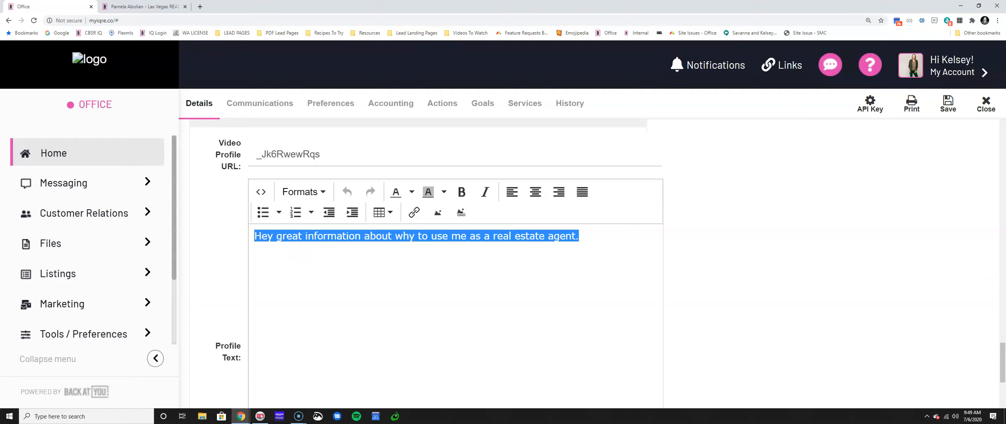
type("H")
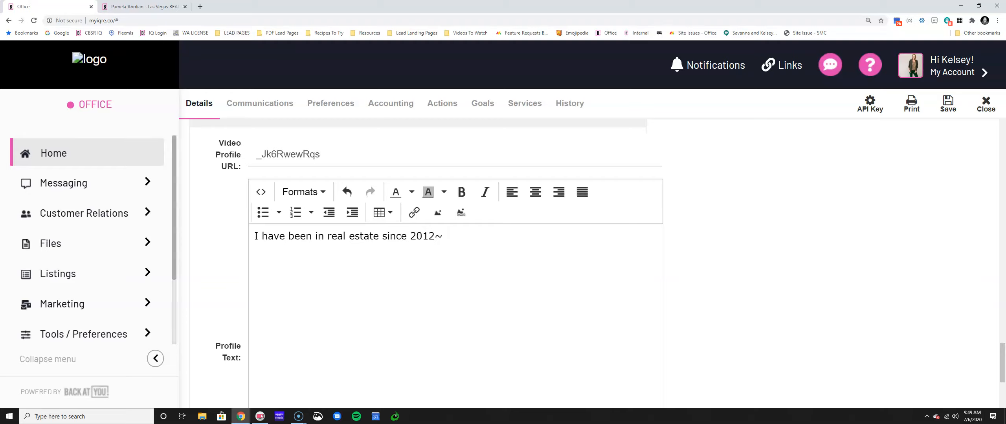
left_click(948, 105)
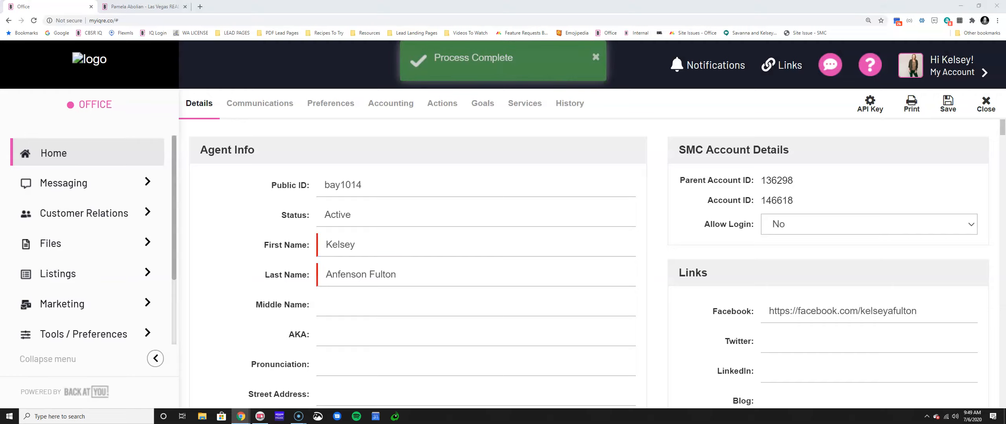
- Open the edited agent's public profile on the company site and check the profile text
left_click_drag(1005, 33, 251, 7)
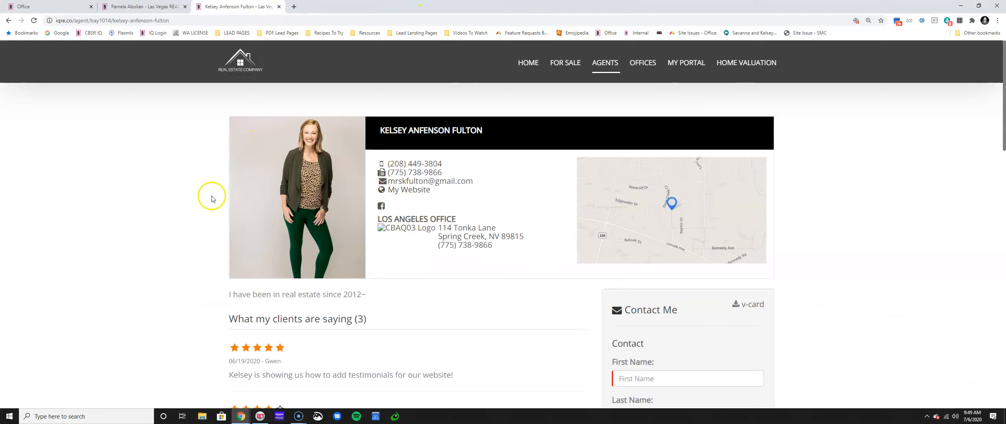
left_click_drag(224, 296, 380, 305)
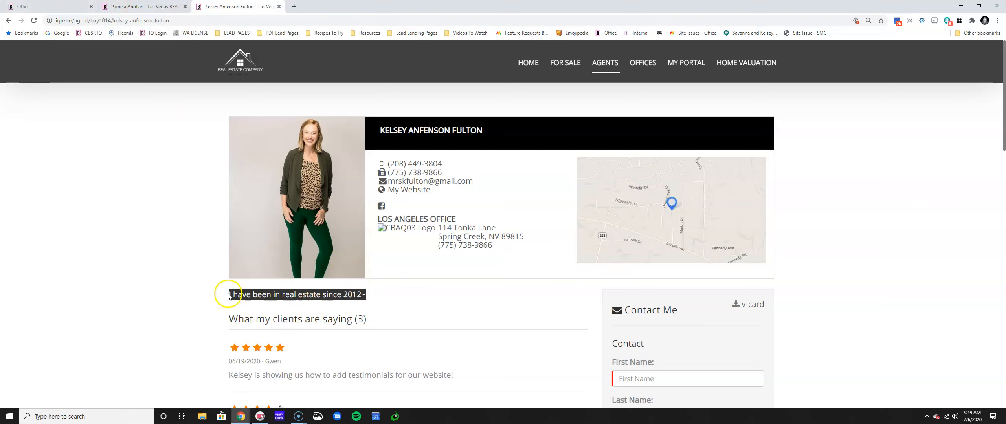
- Return to the office system and reopen the agent's profile from the account options
key("ctrl+1")
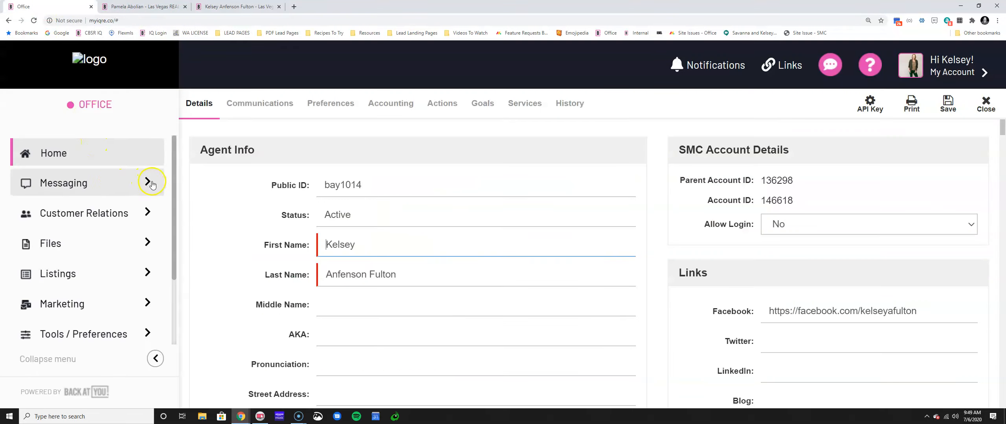
left_click(964, 72)
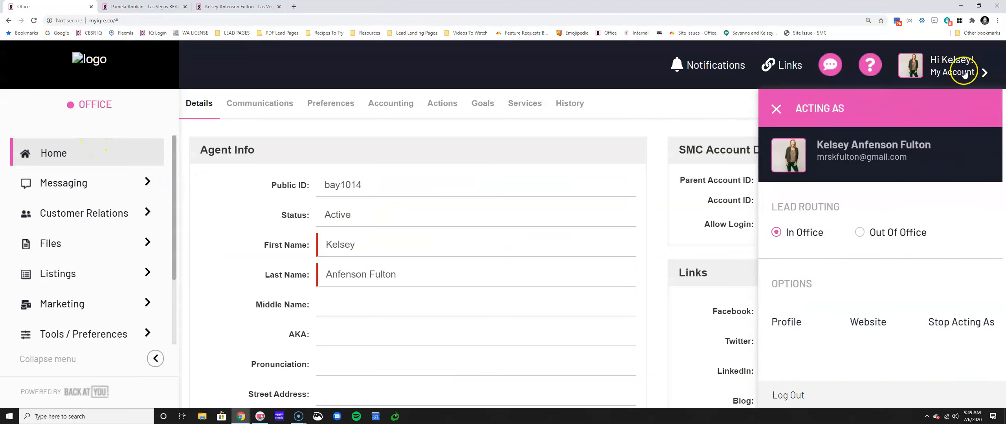
left_click(779, 330)
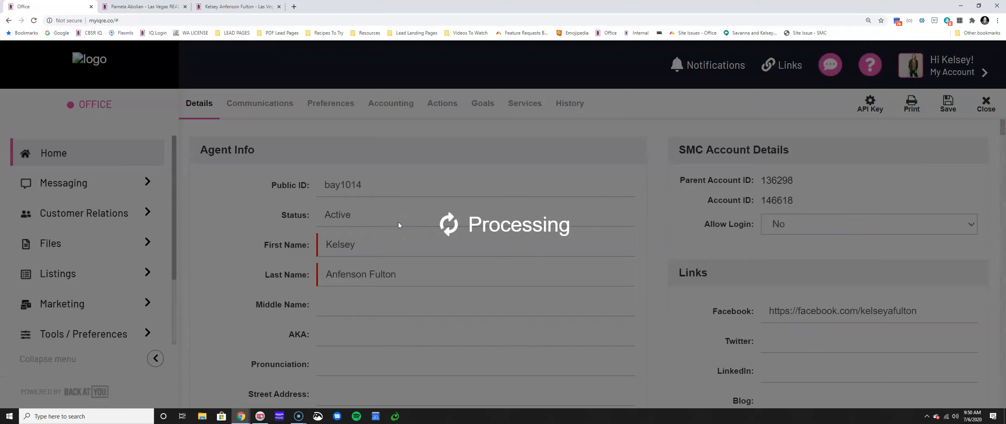
- Go to the agent website's home page and view the options in its navigation menu
left_click(168, 13)
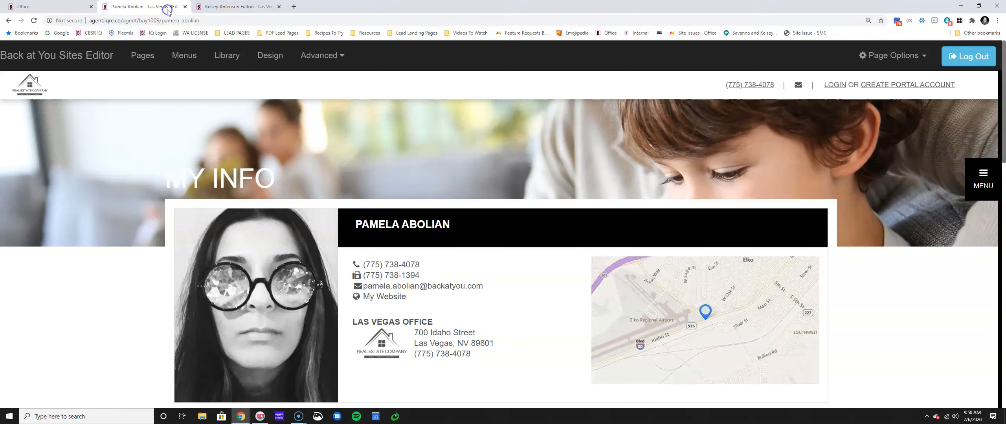
left_click(25, 85)
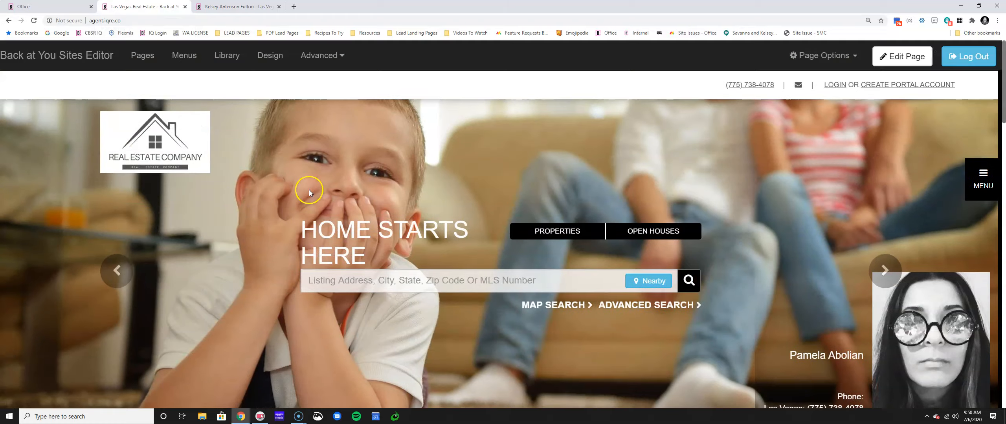
scroll(673, 260, "down", 2)
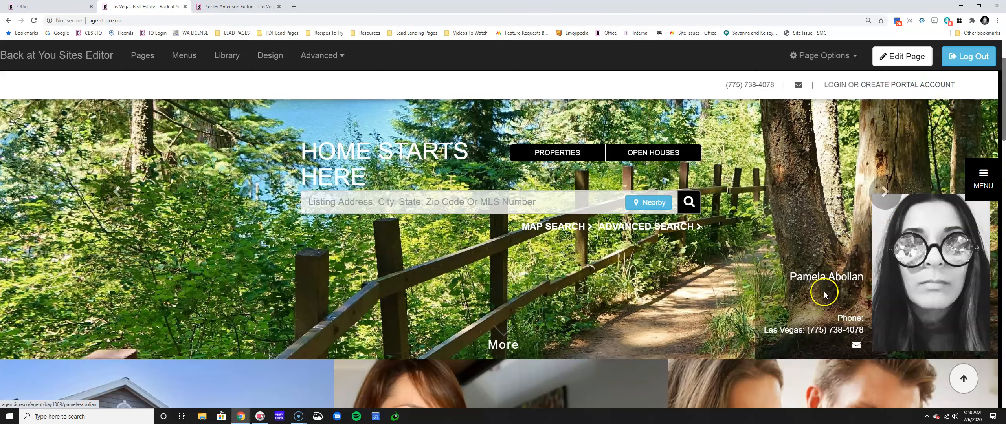
left_click(969, 190)
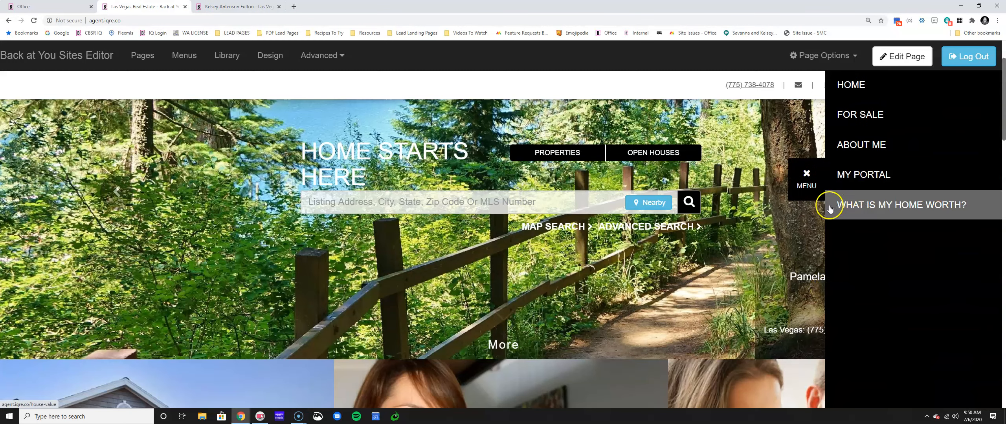
left_click(802, 186)
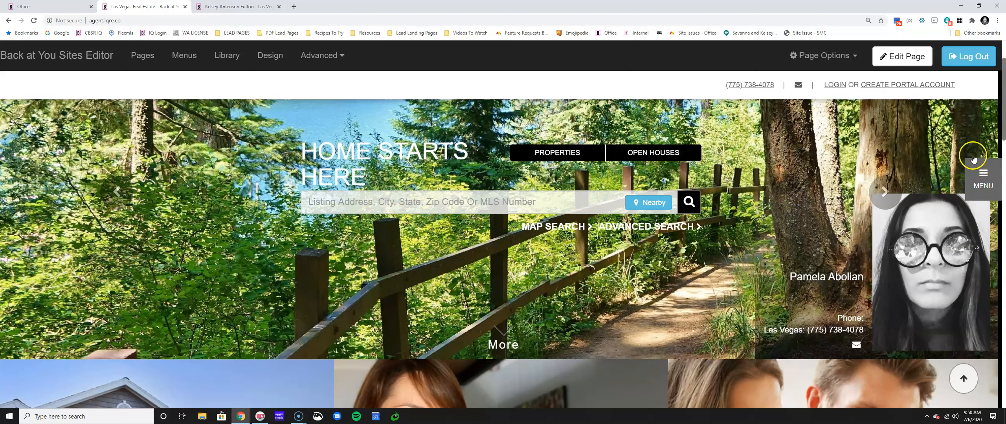
- Close the agent's company-site profile page and look over the agent website's home page down to the communities section
left_click(278, 6)
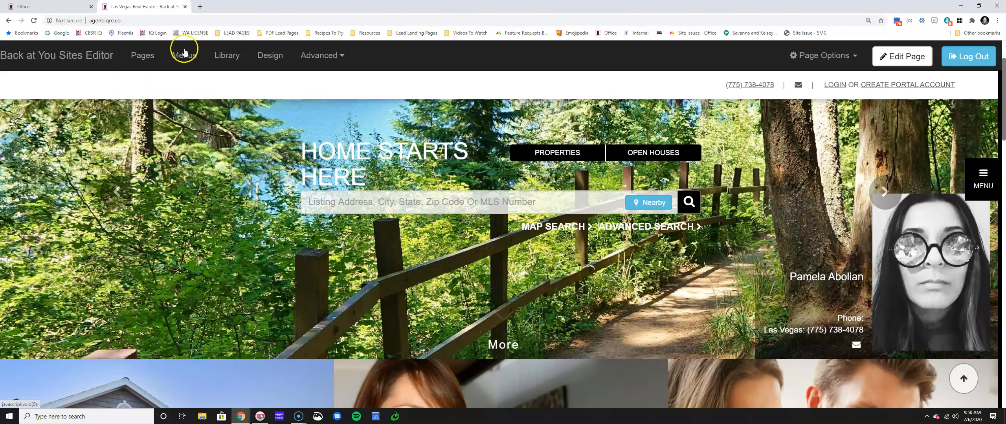
left_click(39, 7)
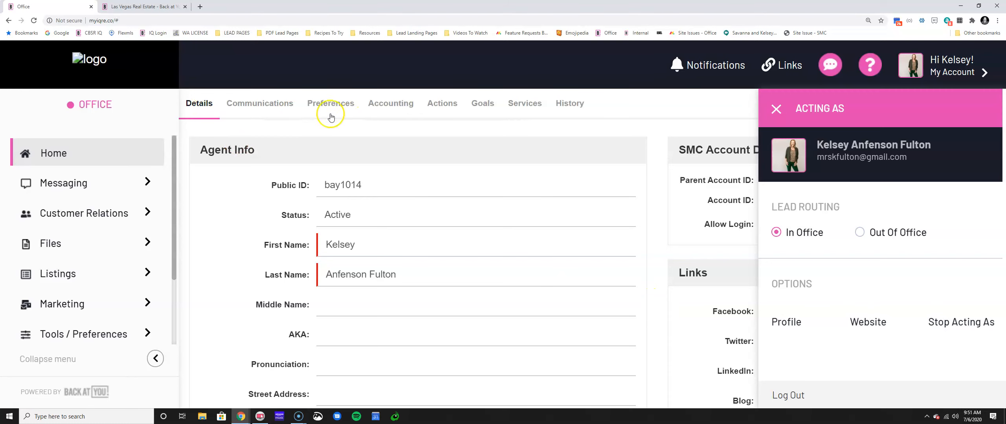
left_click(137, 8)
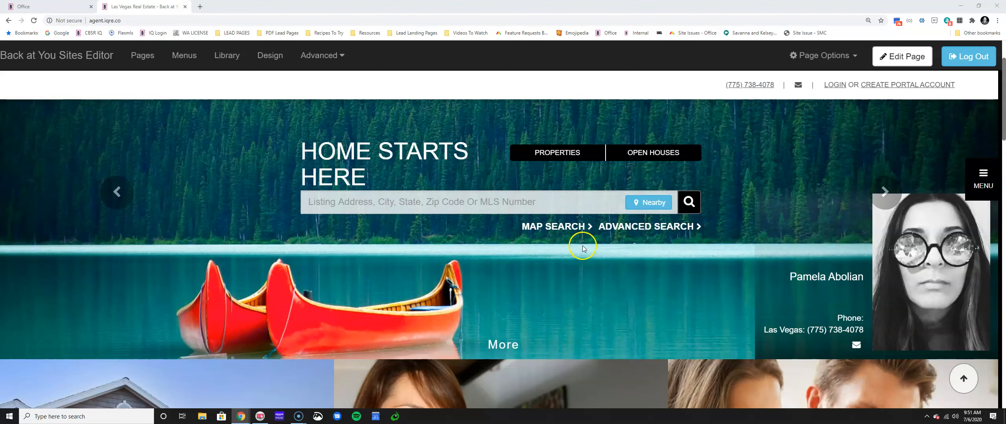
scroll(601, 280, "down", 3)
scroll(601, 279, "down", 4)
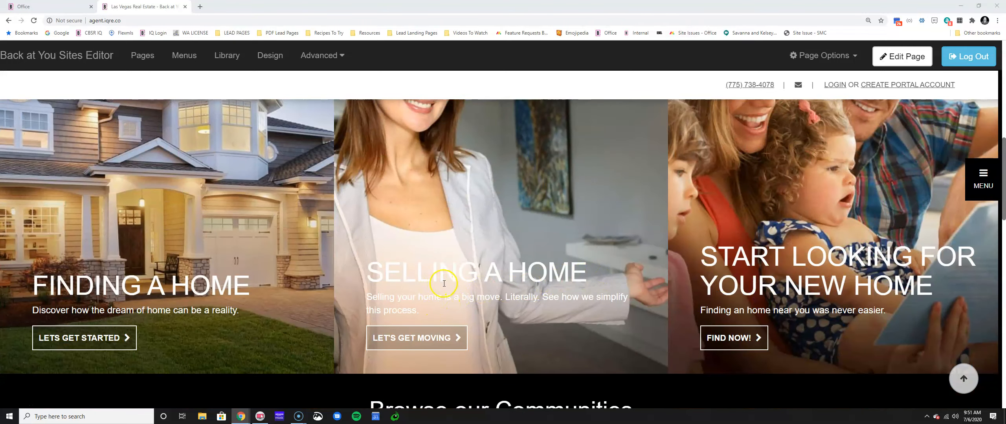
scroll(444, 284, "down", 3)
scroll(445, 277, "down", 1)
scroll(447, 274, "up", 12)
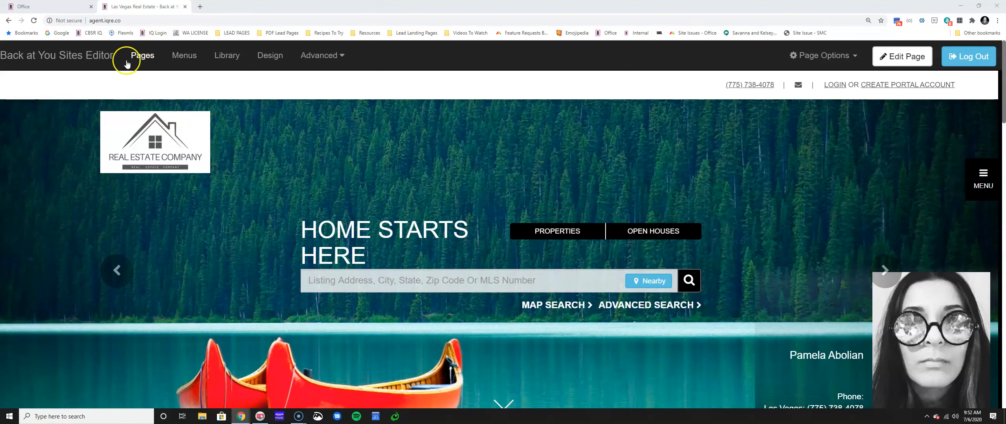
- Start a new page on the agent website and choose standard page Template 6 as its layout
left_click(147, 57)
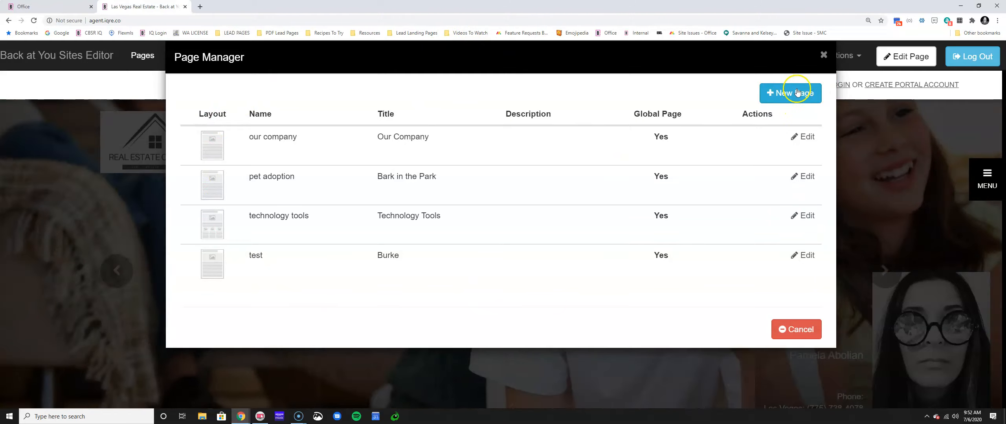
left_click(790, 101)
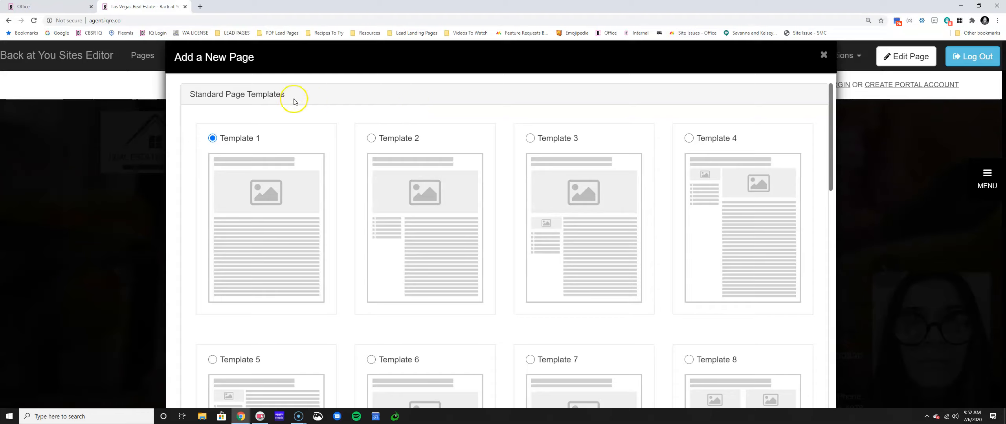
left_click(194, 96)
left_click_drag(195, 96, 294, 97)
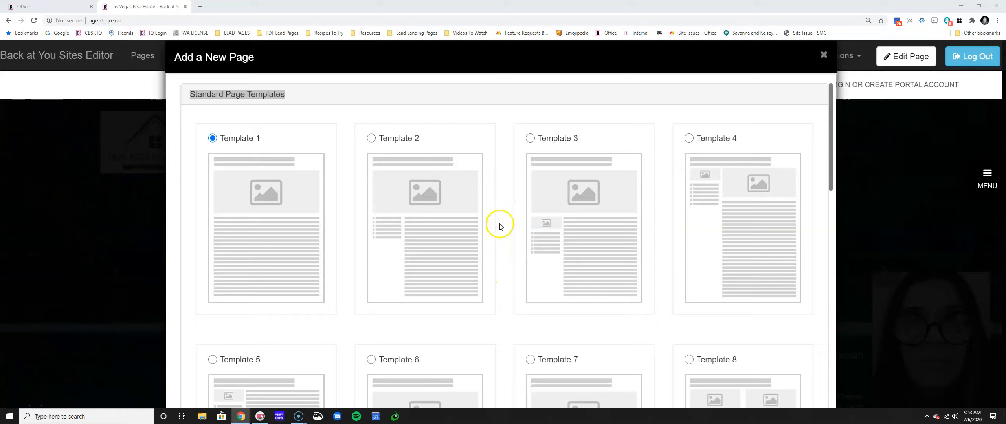
scroll(499, 226, "down", 5)
left_click(371, 124)
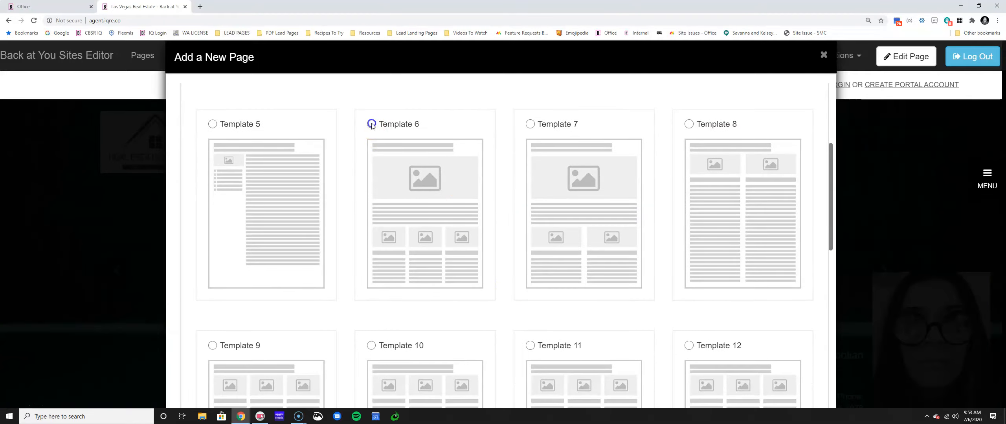
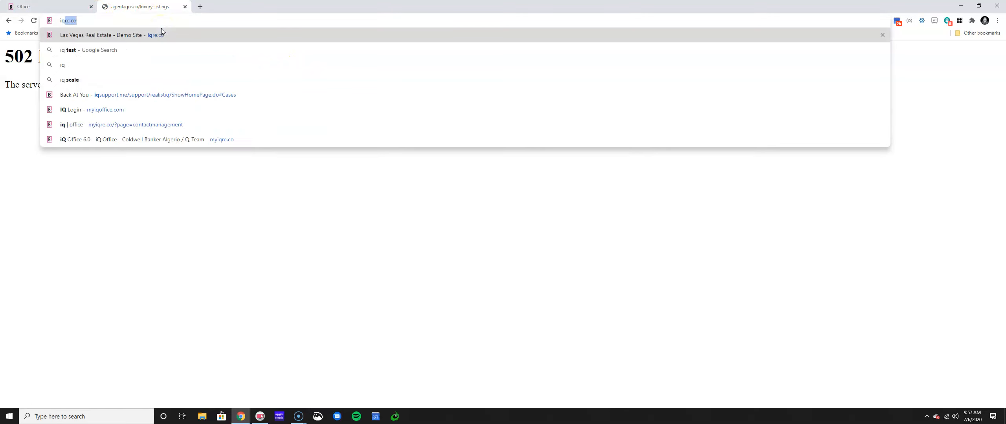
- Go to the company site iqre.co and log in to its Sites Editor with the saved username and password
key("Return")
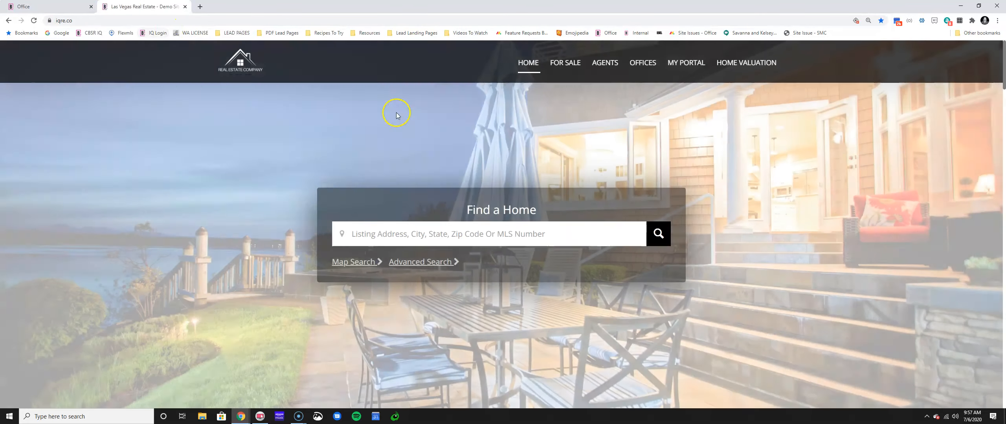
scroll(645, 242, "down", 15)
scroll(638, 276, "down", 20)
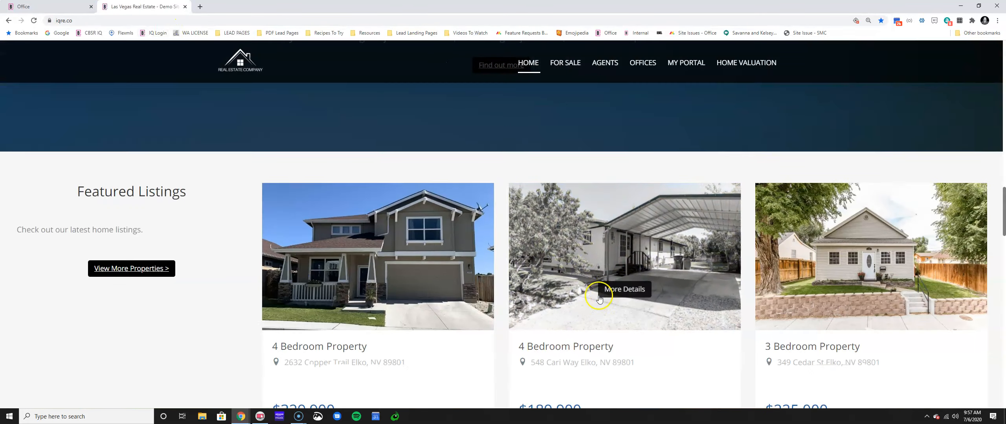
scroll(601, 311, "down", 5)
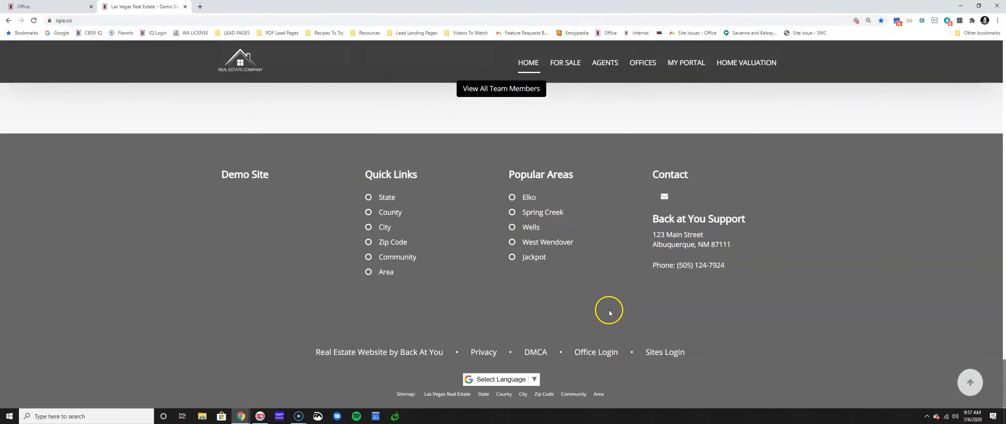
left_click(664, 352)
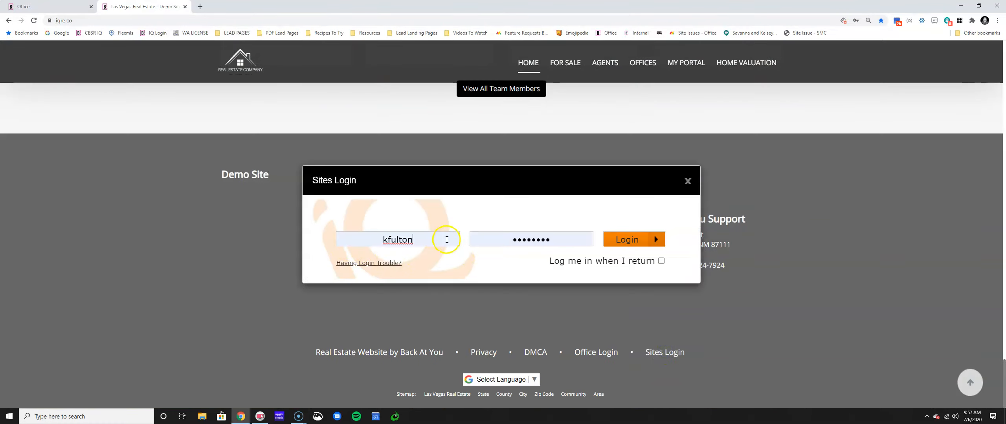
left_click(405, 240)
left_click(427, 280)
left_click(627, 239)
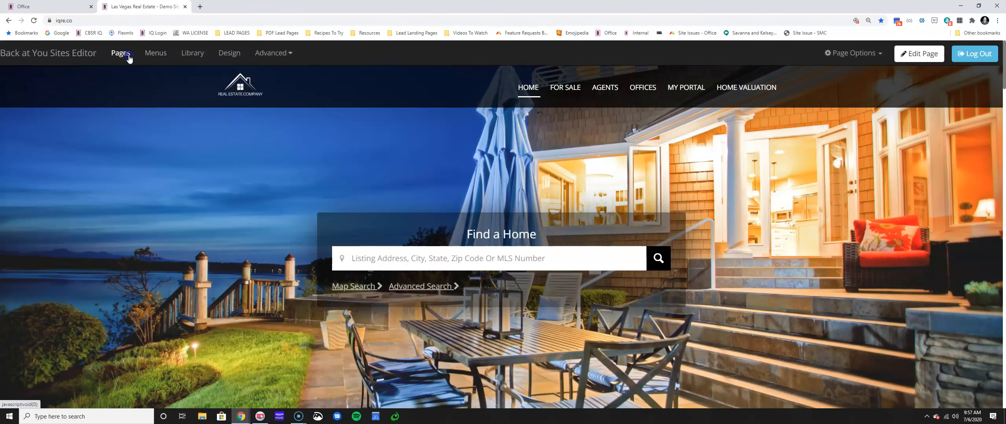
- Start a new page on the company site based on the dynamic page template Listings Template 1
left_click(121, 53)
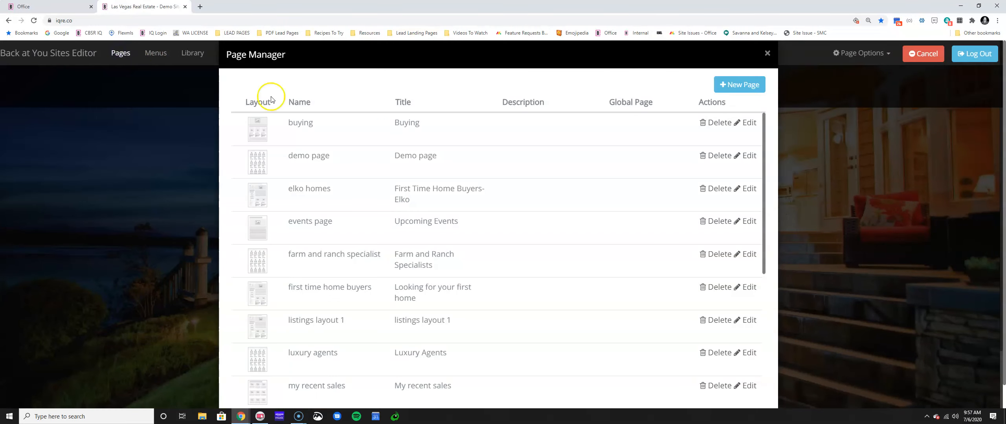
left_click(742, 90)
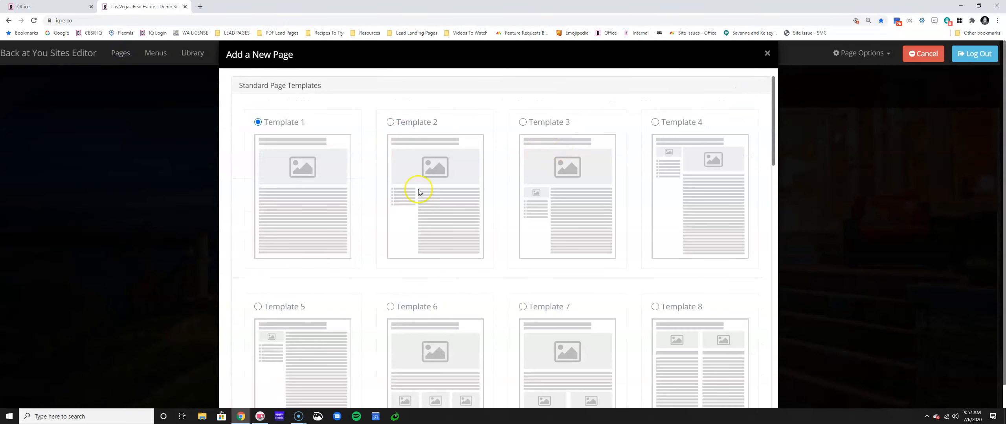
scroll(472, 274, "down", 20)
scroll(271, 220, "up", 4)
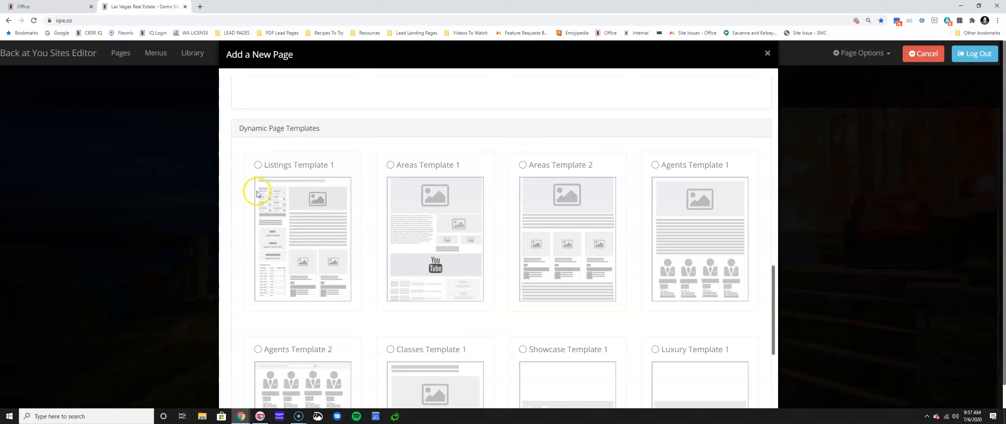
left_click(259, 164)
scroll(677, 366, "down", 7)
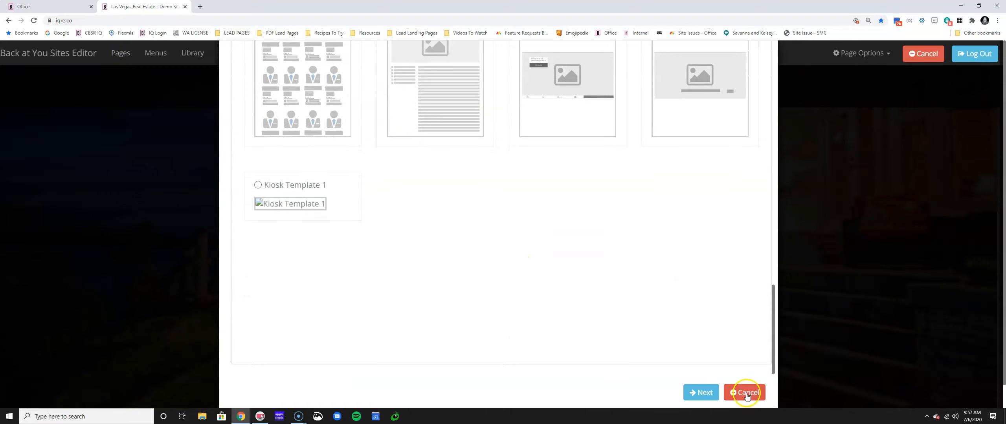
left_click(692, 392)
- Name the new page Luxury Listings, give it the title Find Your Vacation Home, and create it
scroll(348, 139, "up", 2)
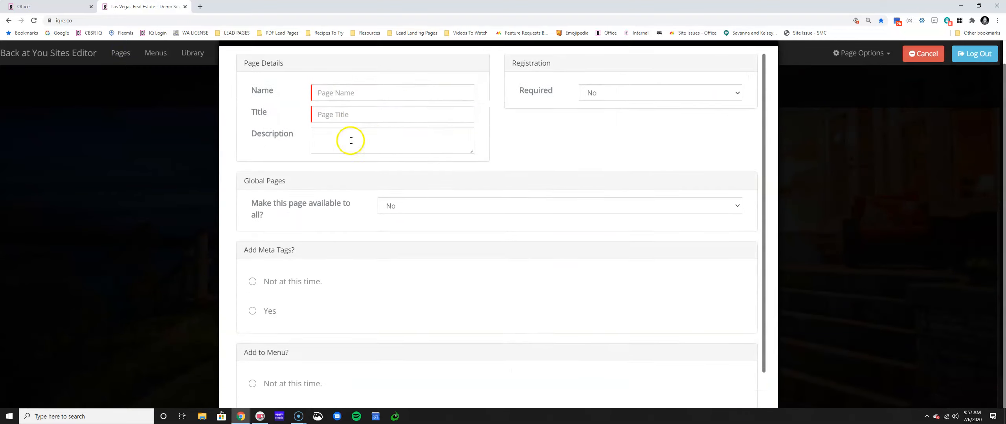
left_click(355, 114)
type("Luxu")
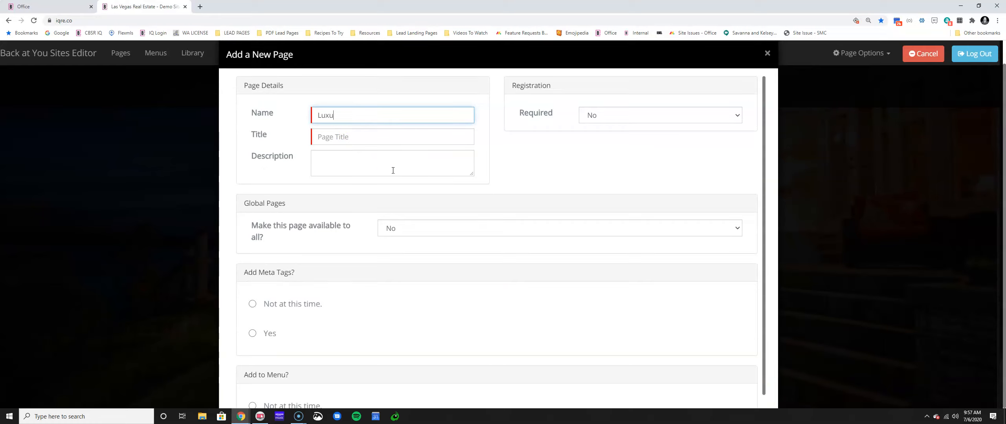
type("ry Listings")
key("Tab")
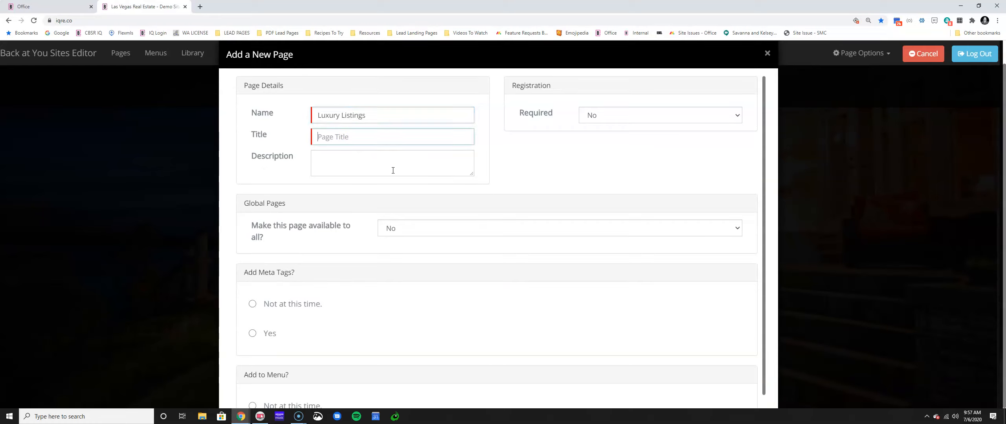
type("Fin")
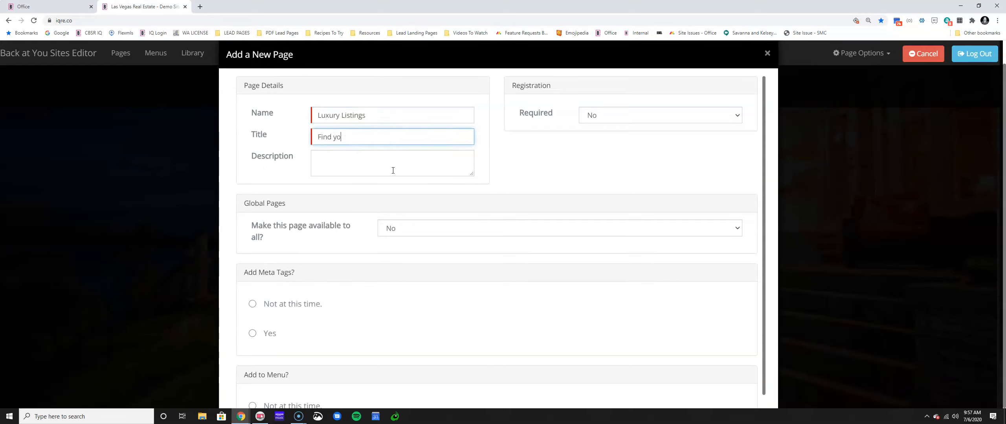
type("d Your Vacation Home")
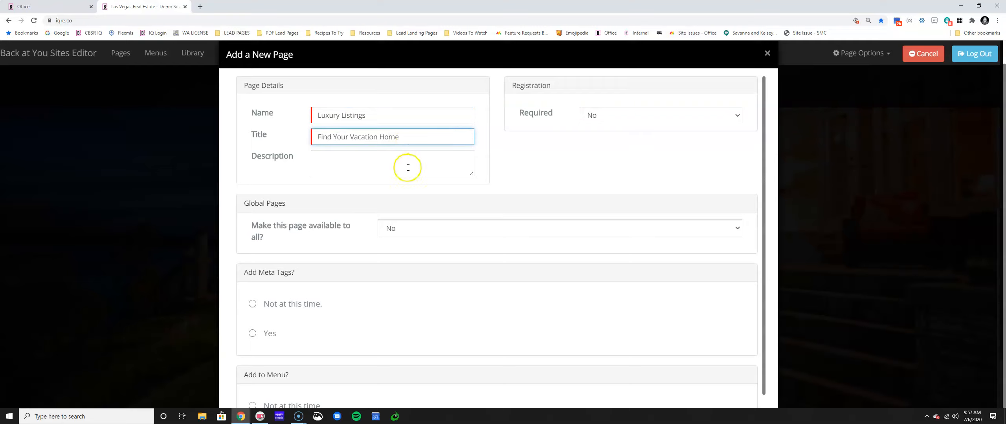
scroll(562, 189, "down", 1)
scroll(733, 407, "down", 1)
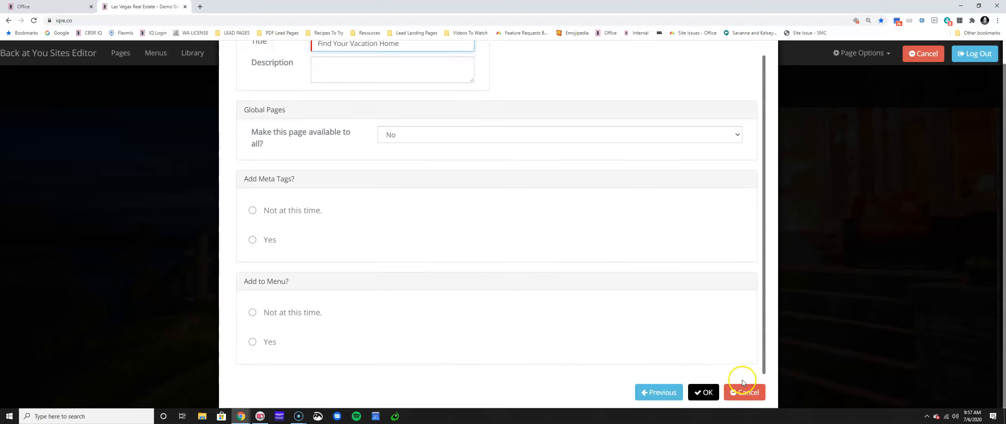
left_click(702, 393)
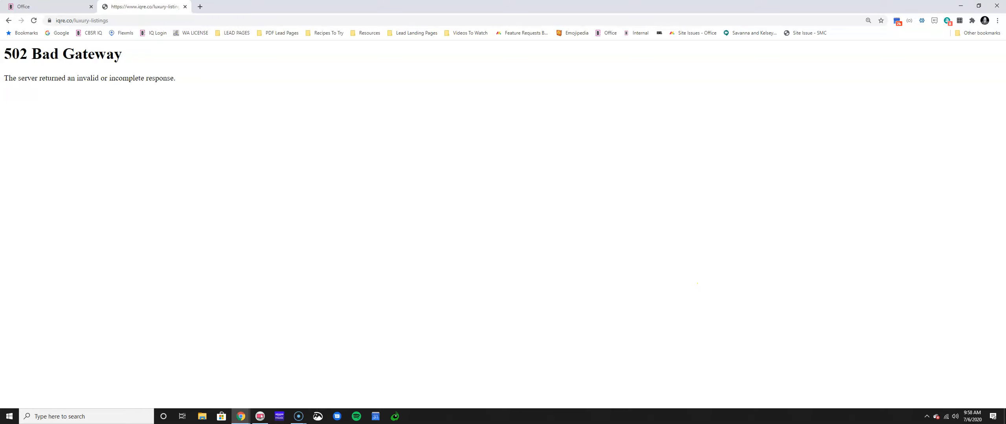
- Leave the new page's address, return to the agent website's home page and review its navigation menu entries
left_click(8, 19)
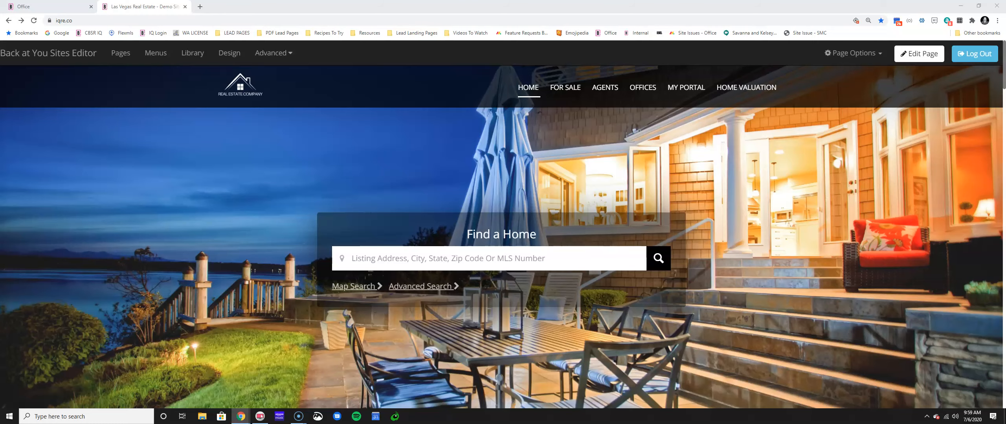
left_click_drag(1005, 78, 309, 23)
double_click(310, 23)
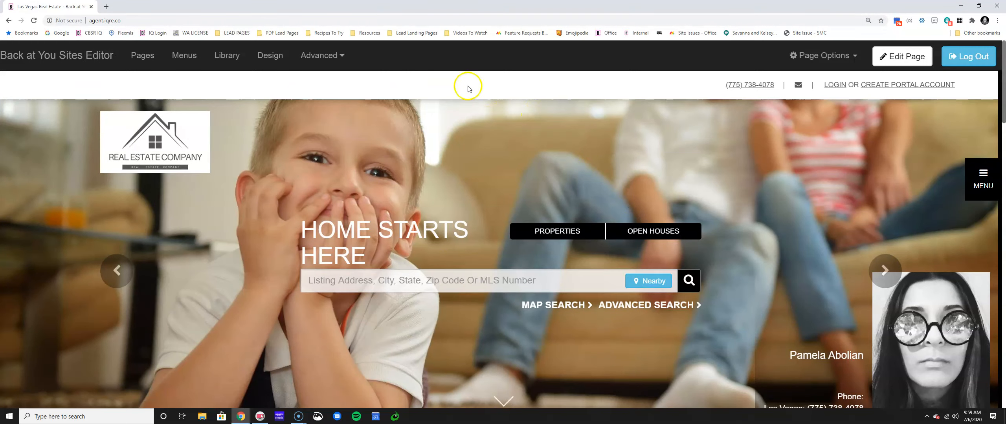
left_click(982, 179)
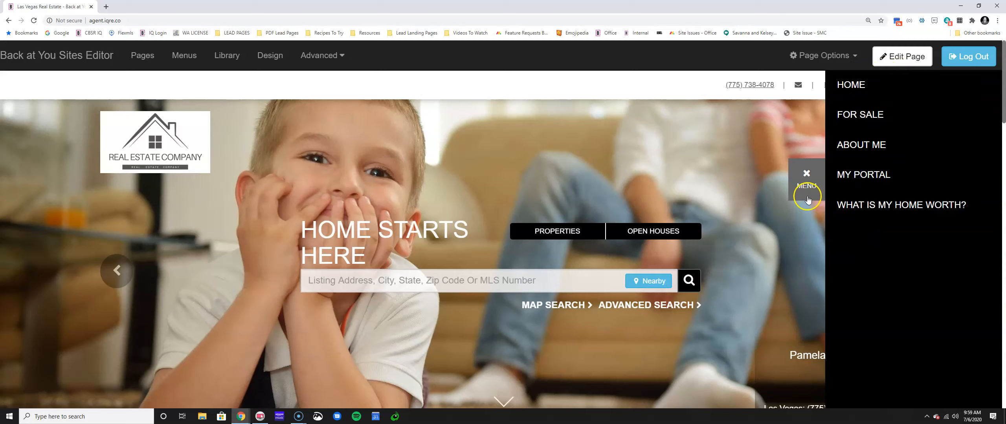
left_click(805, 182)
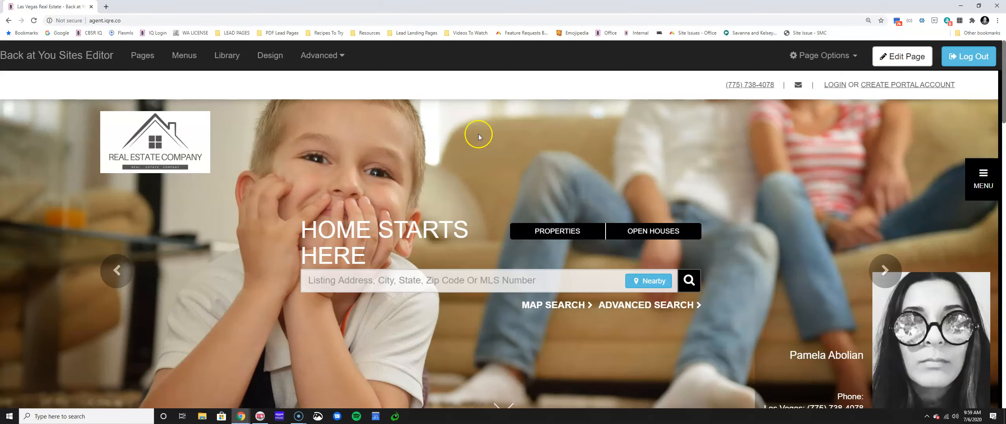
- Open the agent website's default site menu for editing
left_click(189, 57)
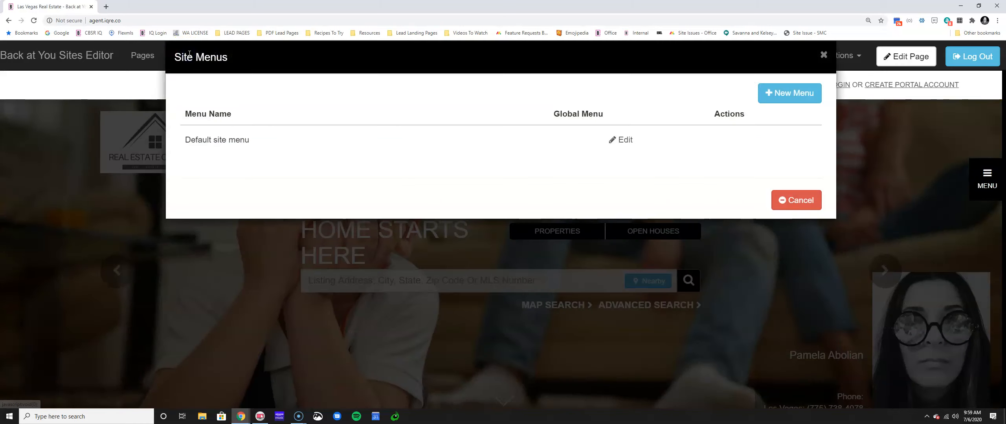
left_click_drag(184, 139, 259, 142)
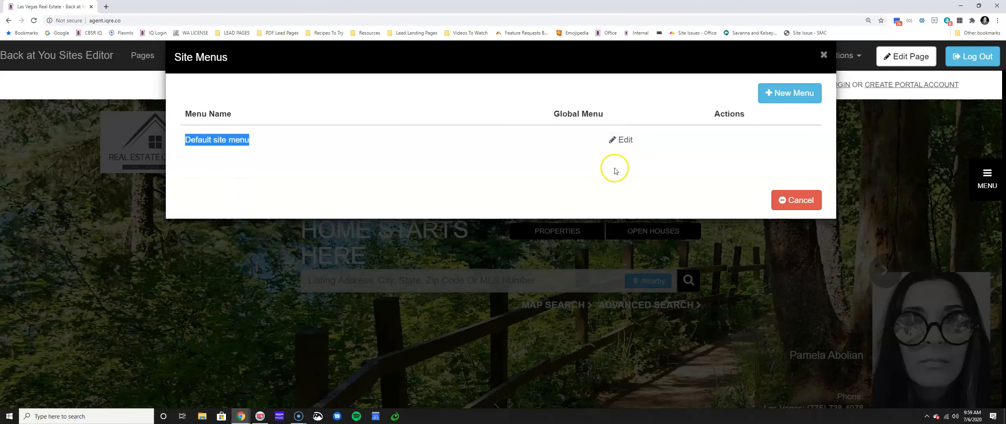
left_click(622, 139)
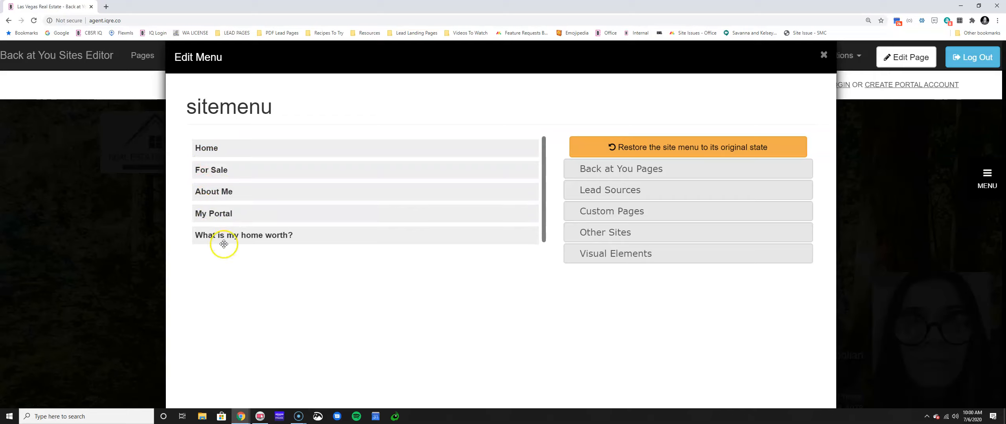
- Select the custom page luxury listings as a new menu item and name it Vacation Home
left_click(601, 212)
left_click(697, 244)
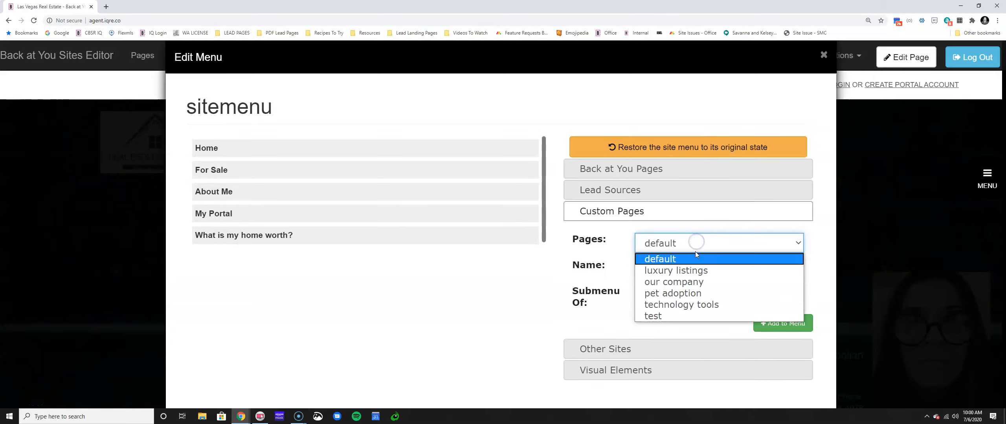
left_click(694, 270)
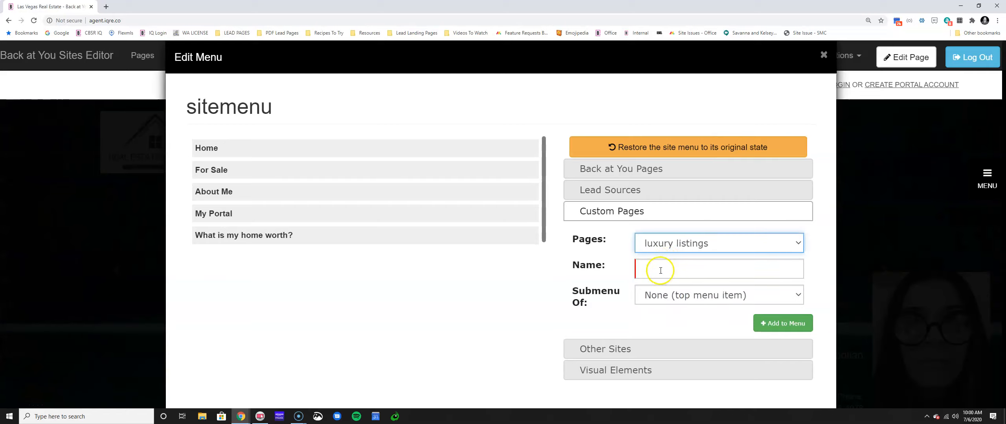
left_click(659, 272)
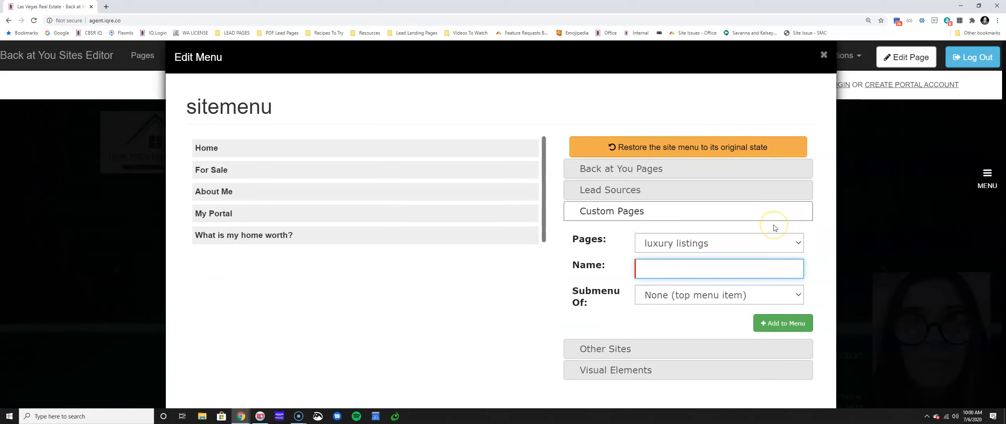
type("Ca")
type("Vacation ")
type("Home")
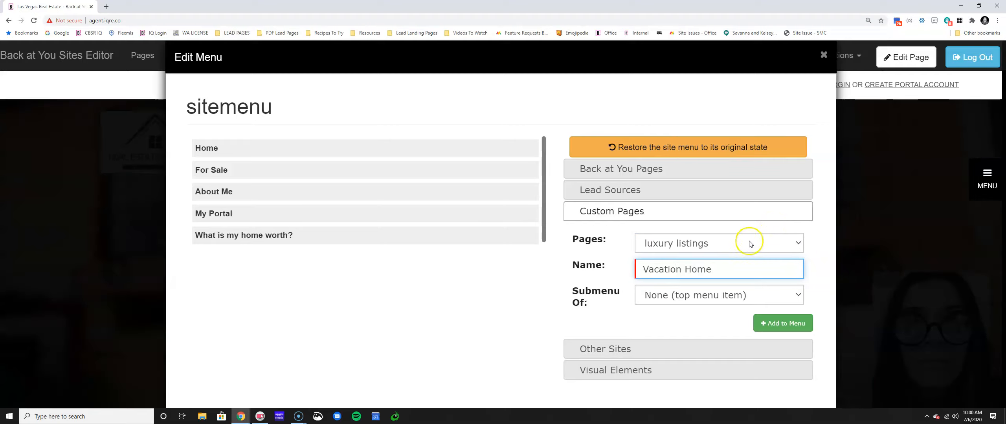
- Make the Vacation Home menu item a submenu of For Sale
left_click_drag(570, 292, 630, 299)
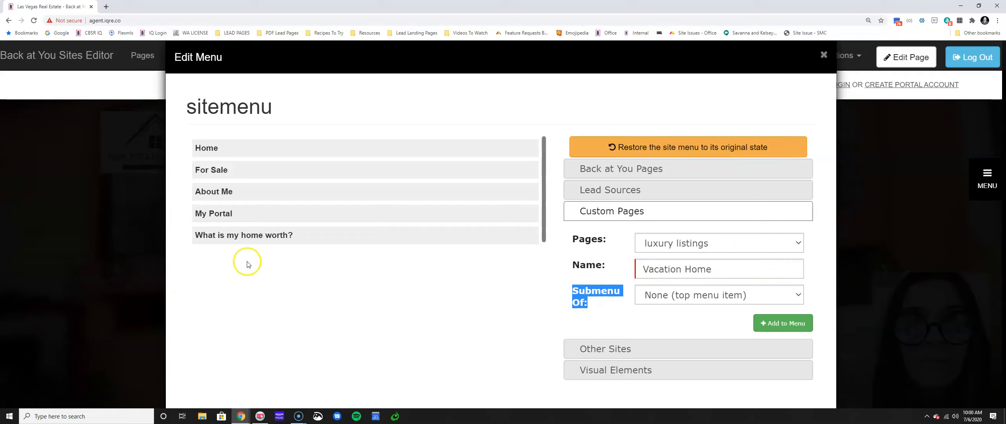
left_click(692, 302)
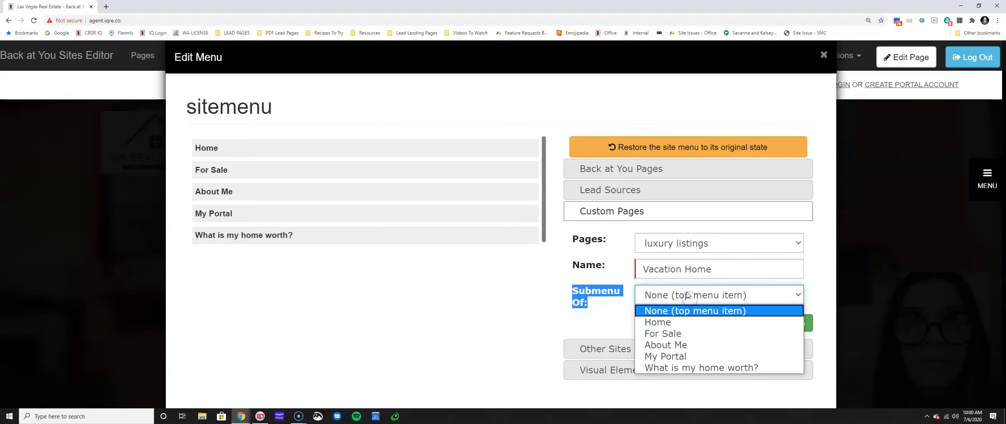
left_click(699, 335)
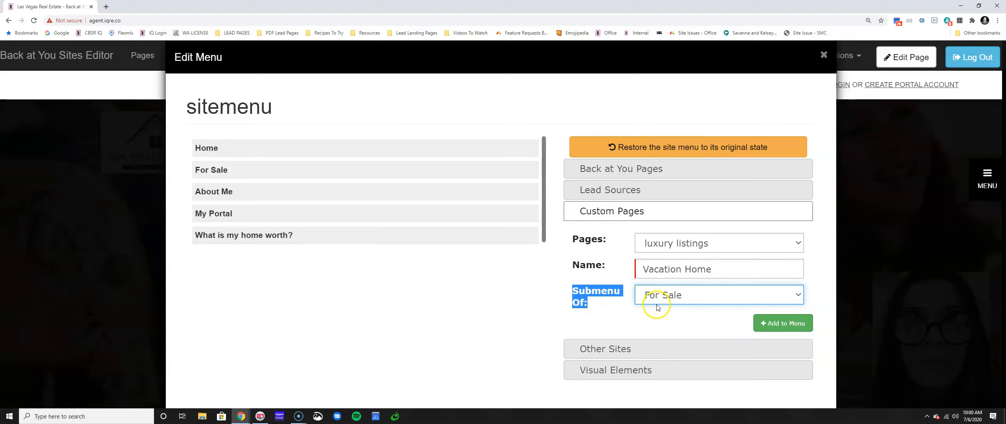
- Add the Vacation Home submenu item to the site menu and save the menu
left_click(772, 323)
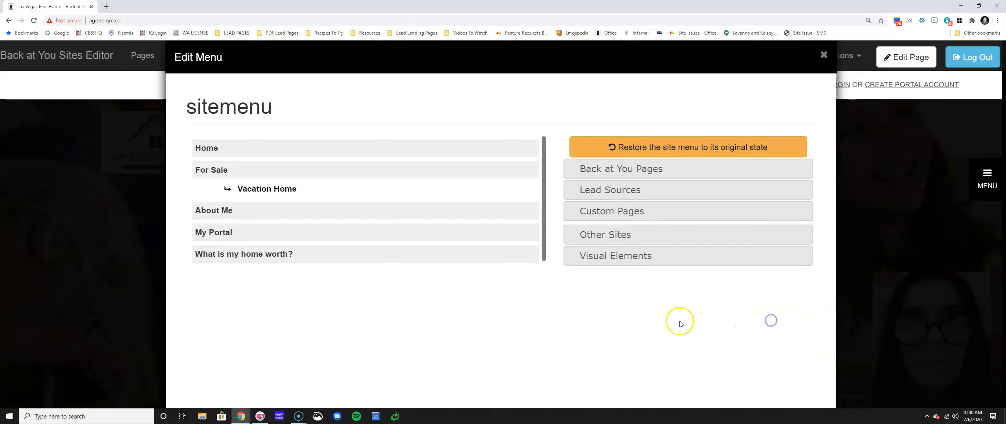
scroll(645, 315, "down", 2)
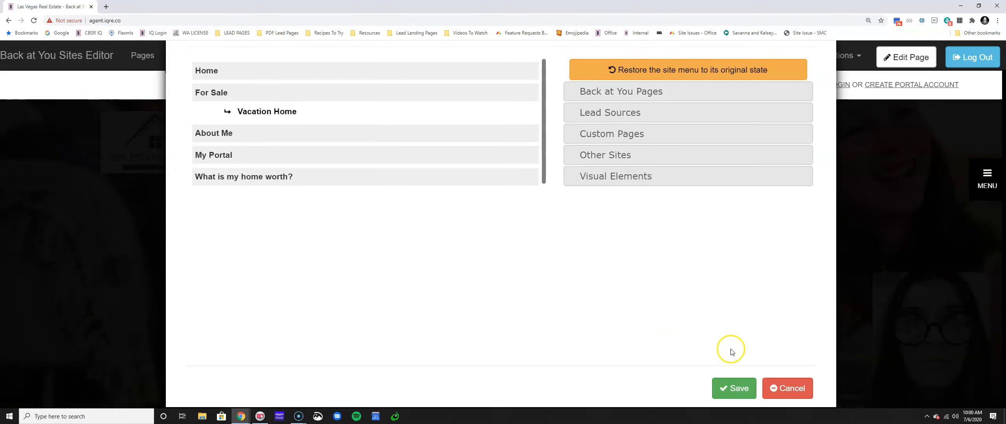
left_click(733, 389)
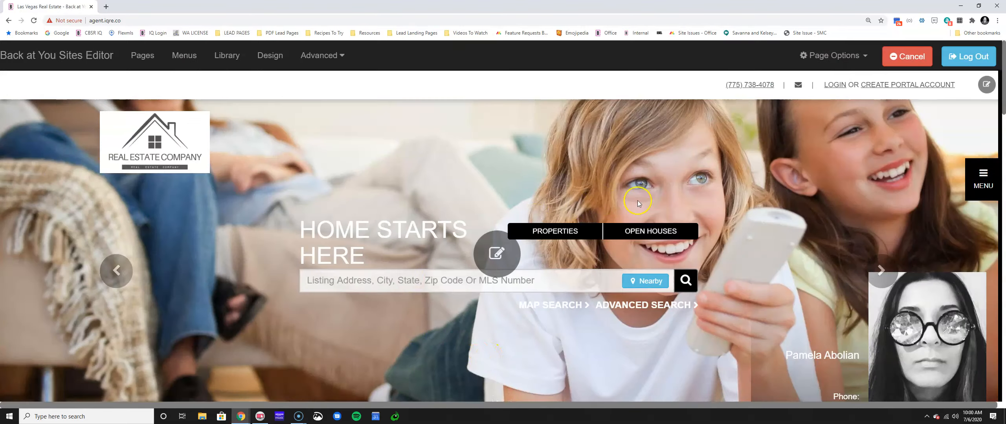
- Reload the agent website and check the For Sale submenu in its navigation menu
left_click(983, 179)
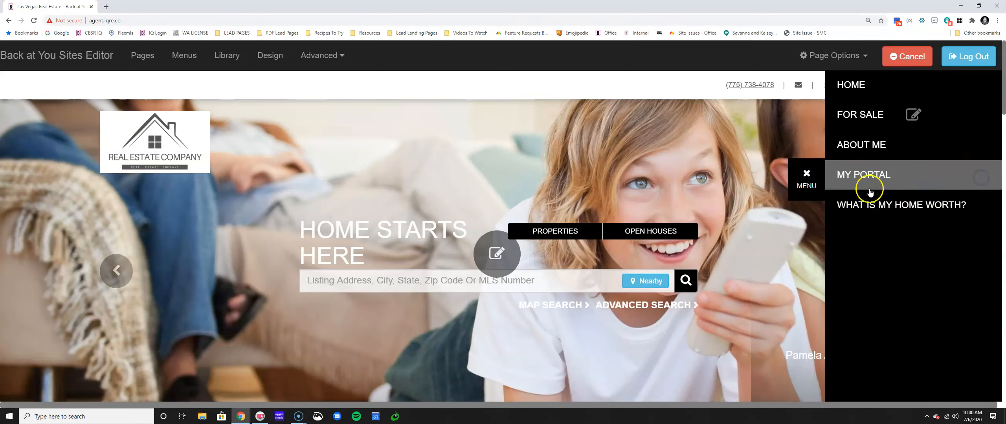
left_click(34, 20)
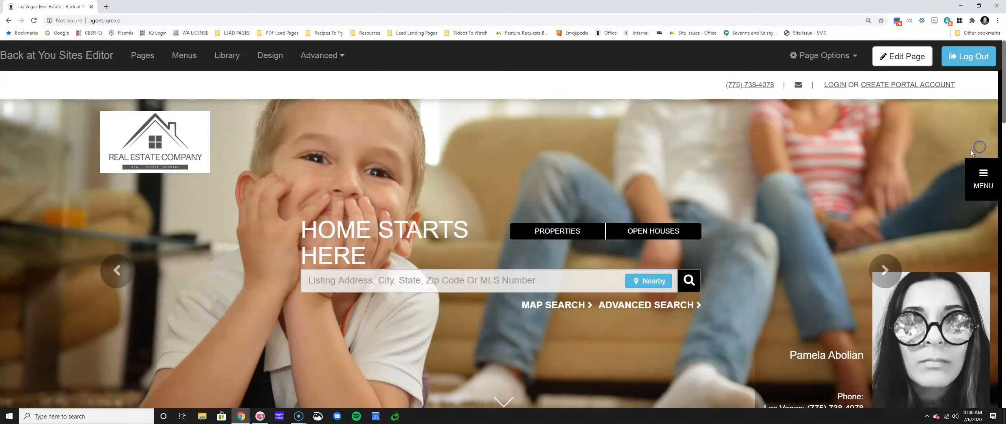
left_click(983, 178)
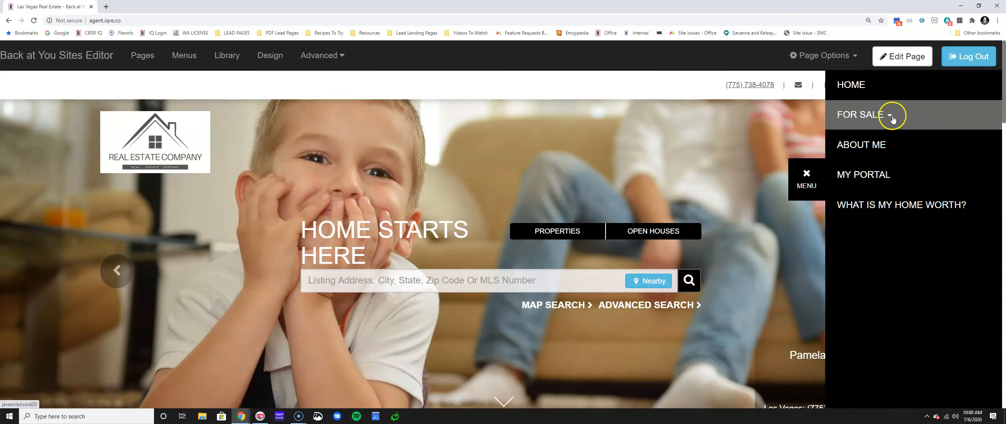
left_click(892, 117)
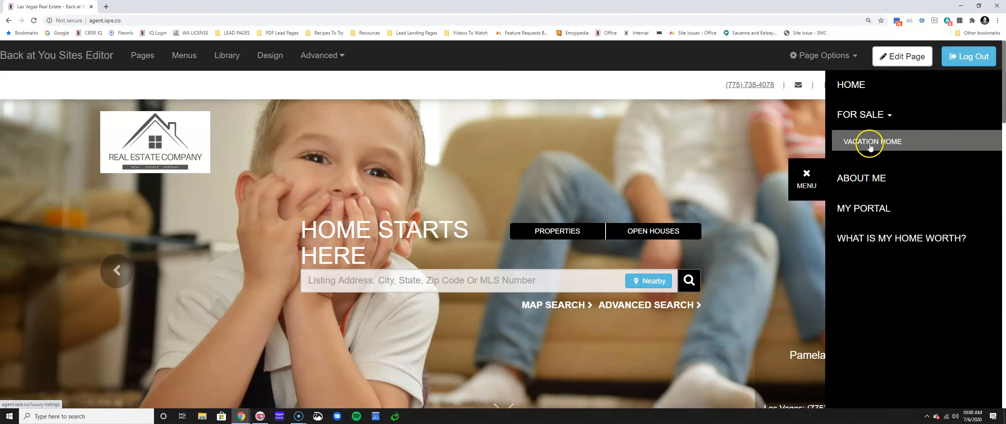
left_click(808, 175)
- Reopen the sitemenu for editing and delete the Vacation Home item under For Sale
left_click(174, 57)
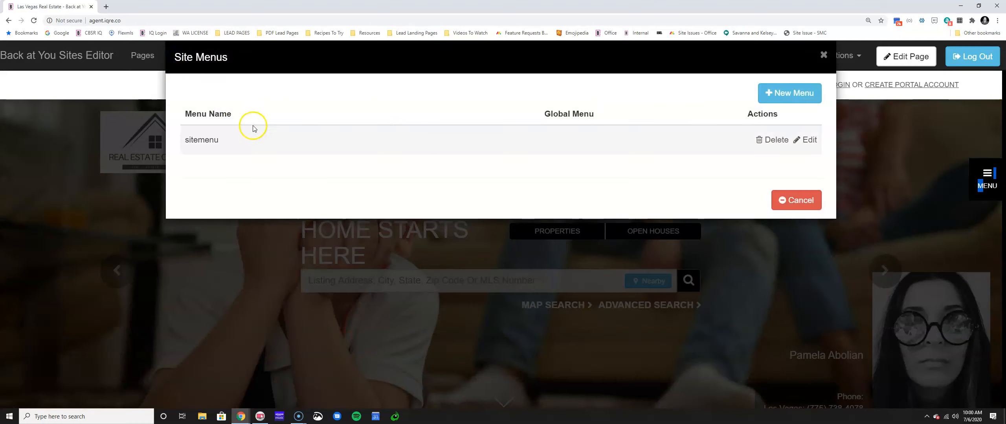
left_click(810, 140)
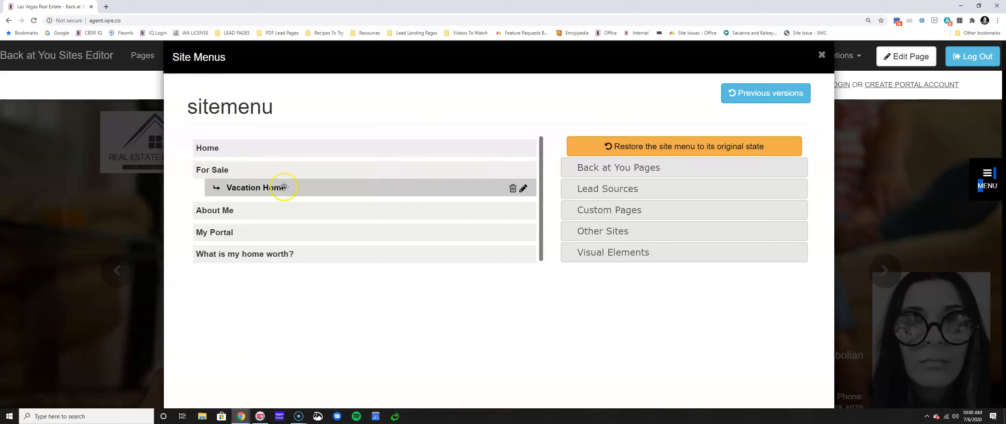
left_click(513, 190)
left_click(538, 69)
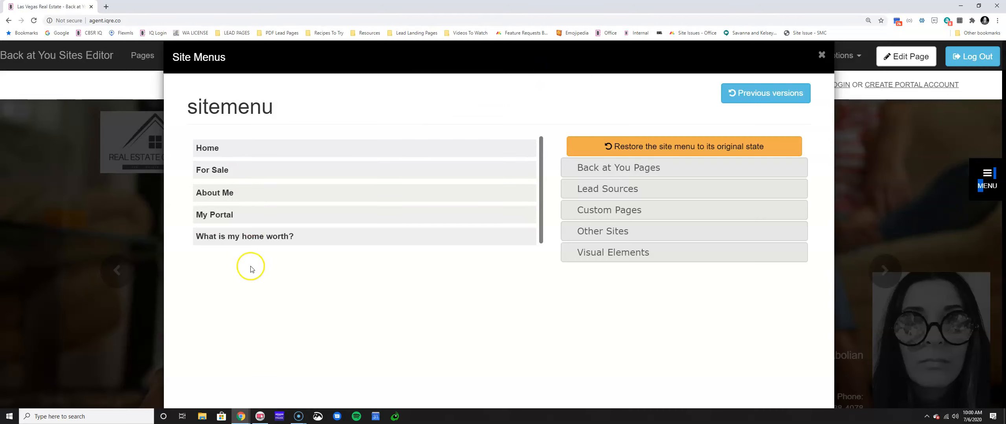
- Reorder the menu as Home, What is my home worth?, About Me, For Sale, My Portal, save it and check it on the website
left_click_drag(235, 236, 231, 165)
left_click_drag(220, 192, 223, 215)
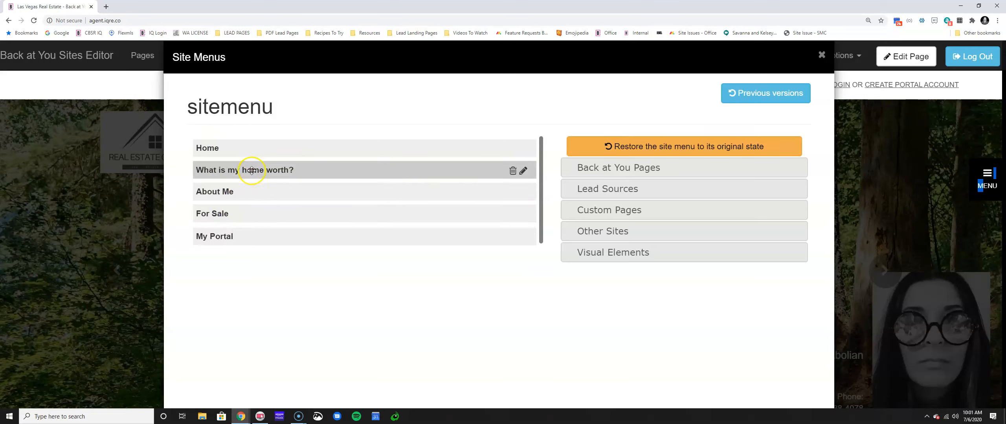
scroll(668, 315, "down", 2)
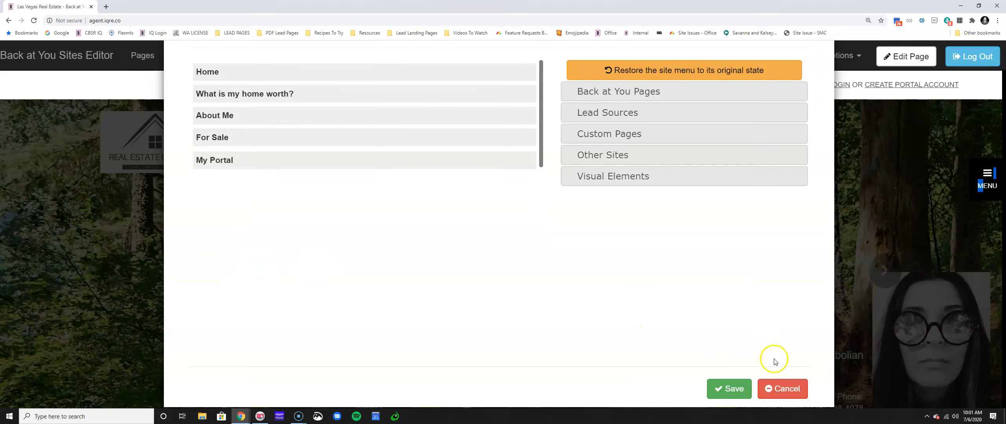
left_click(726, 388)
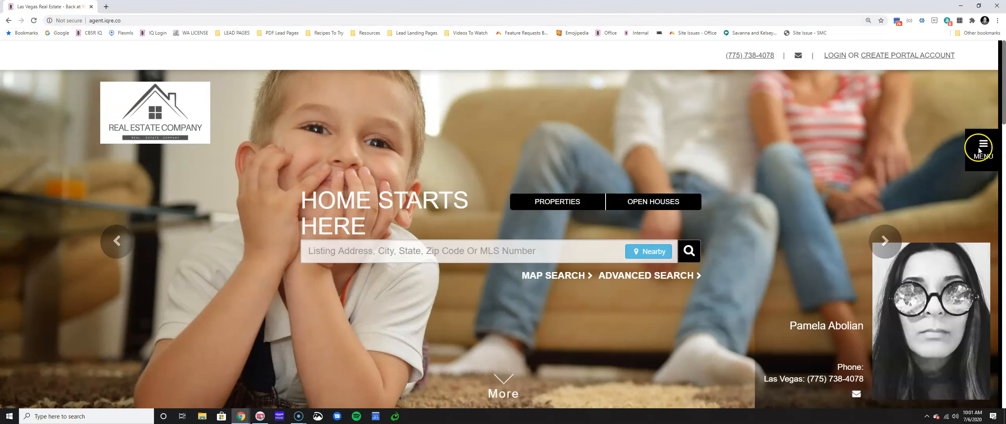
left_click(976, 164)
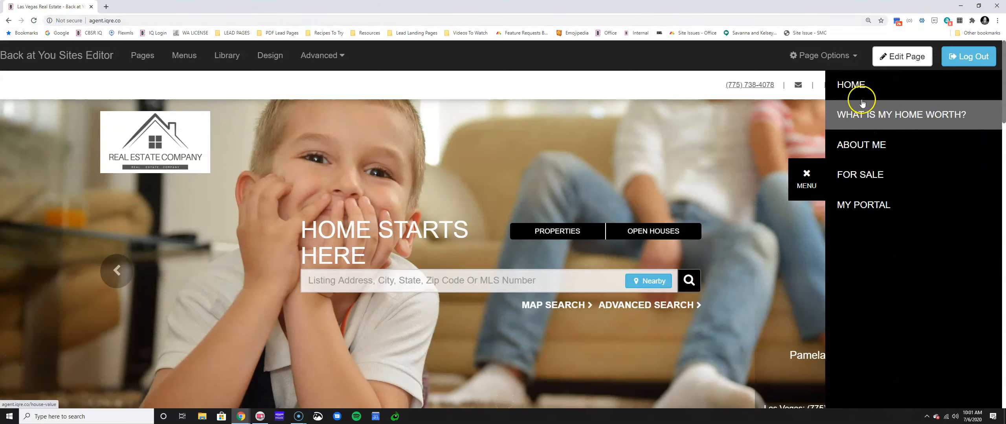
left_click(802, 180)
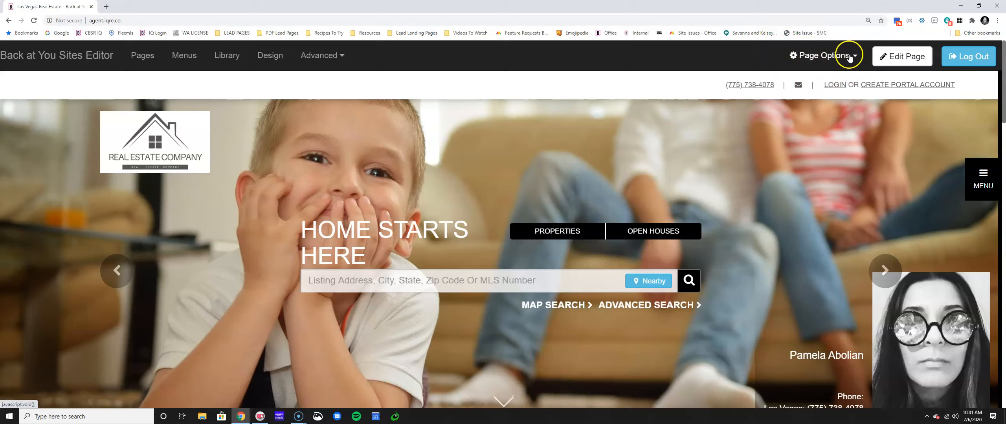
- Review the page's meta tag settings, including the title and description fields, and leave them without changes
left_click(830, 57)
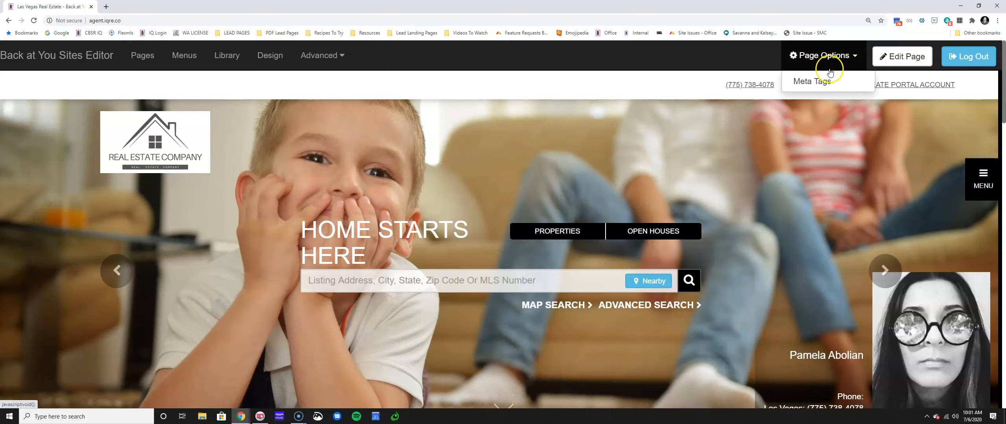
left_click(813, 80)
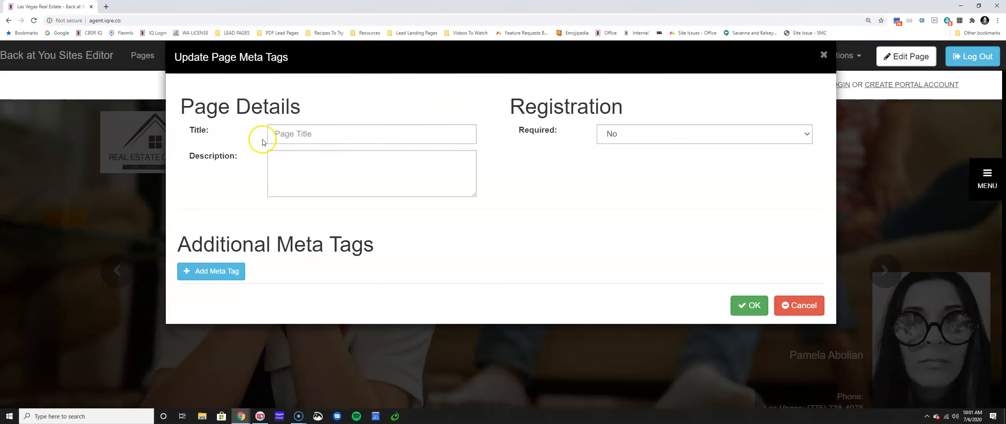
left_click_drag(180, 101, 335, 100)
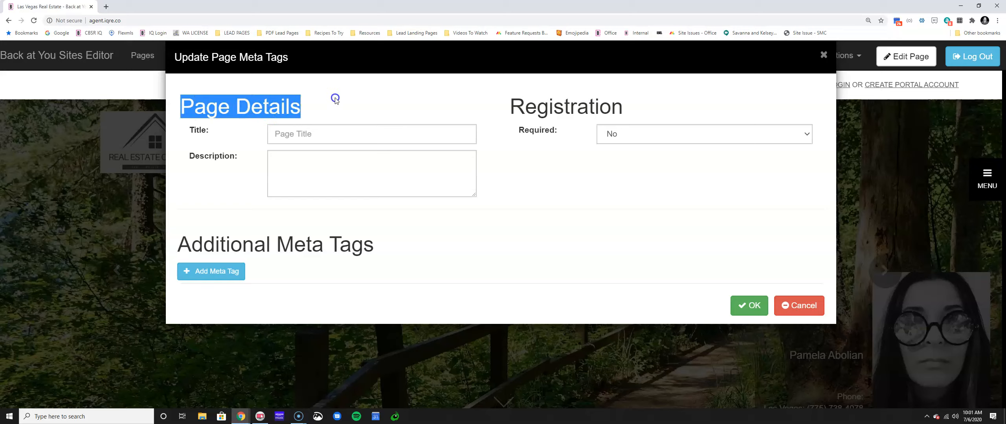
left_click_drag(225, 127, 194, 130)
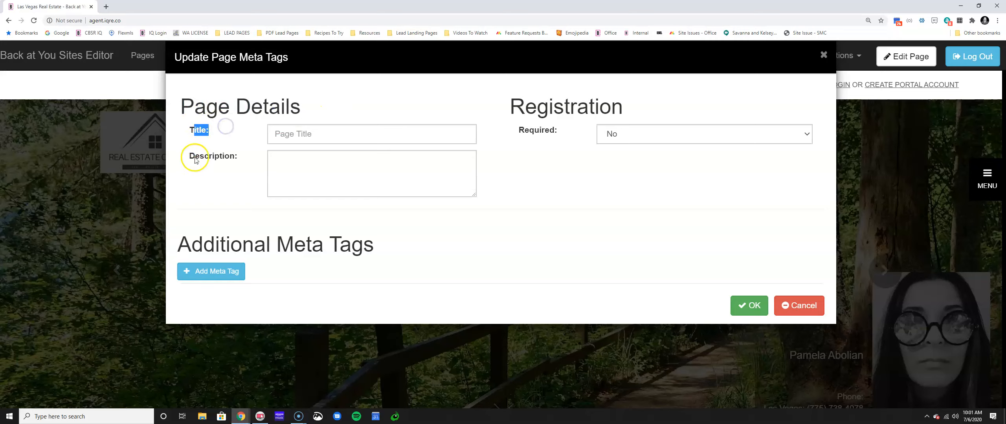
left_click_drag(196, 158, 225, 206)
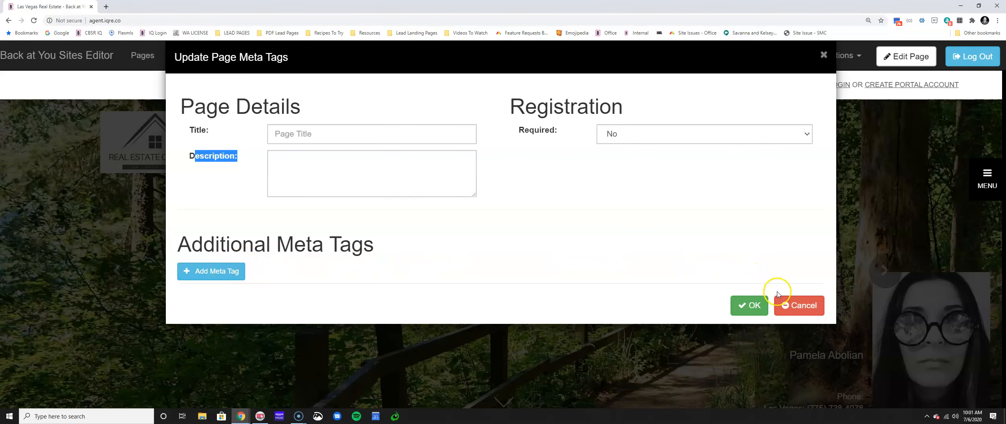
left_click(792, 311)
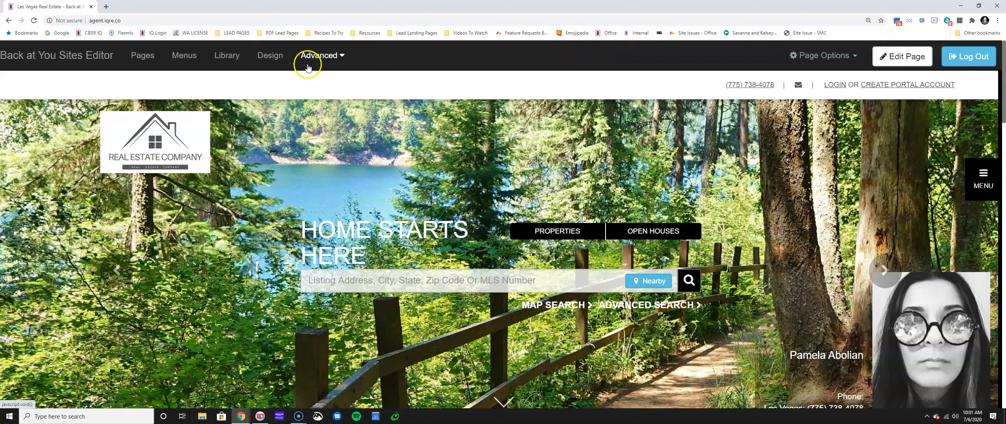
- Look at the agent website's advanced options, close that site and examine the advanced options of the company site
left_click(334, 56)
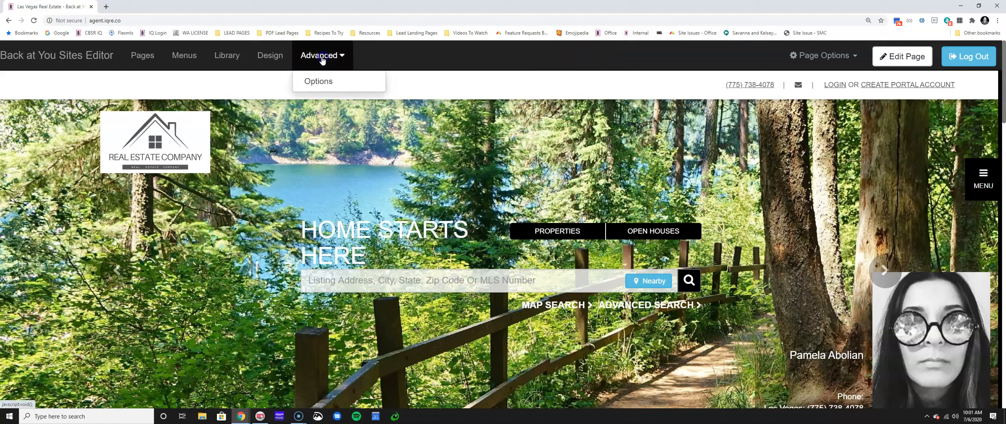
left_click(323, 83)
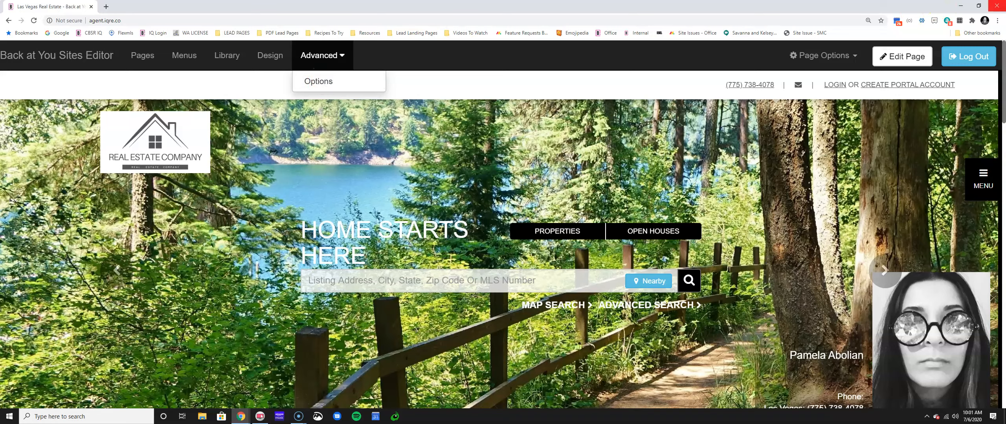
left_click(91, 7)
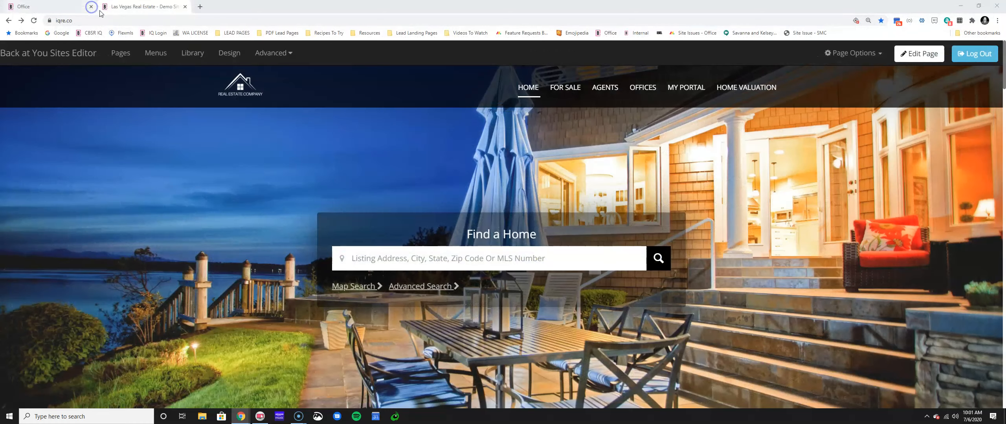
left_click(271, 53)
left_click(258, 129)
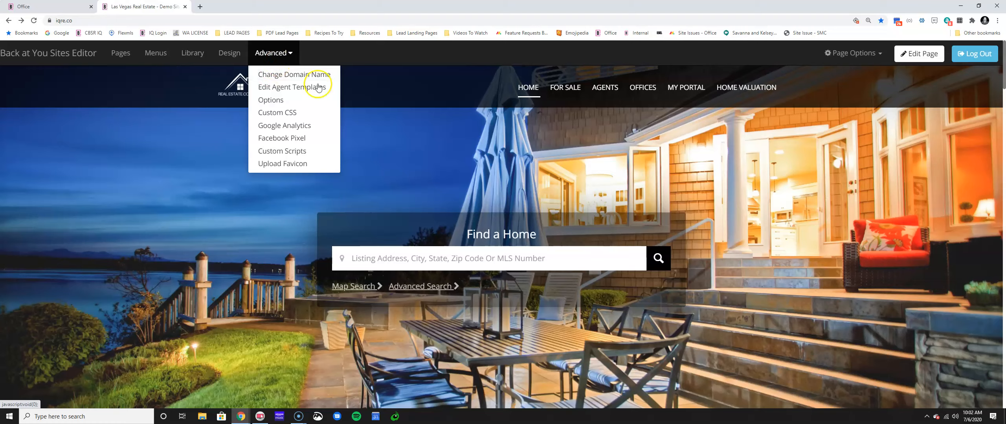
- Log out of the company site's editor and log back in through the footer's Sites Login with a saved username and password
left_click(980, 59)
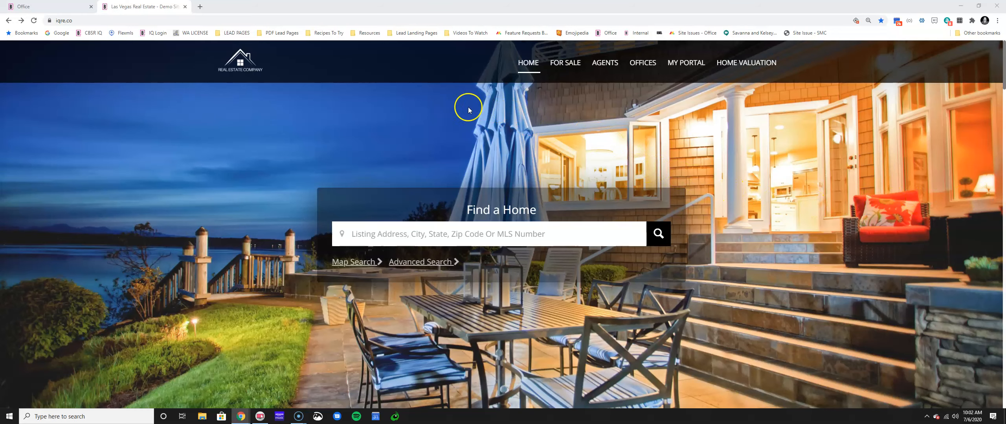
scroll(405, 223, "down", 15)
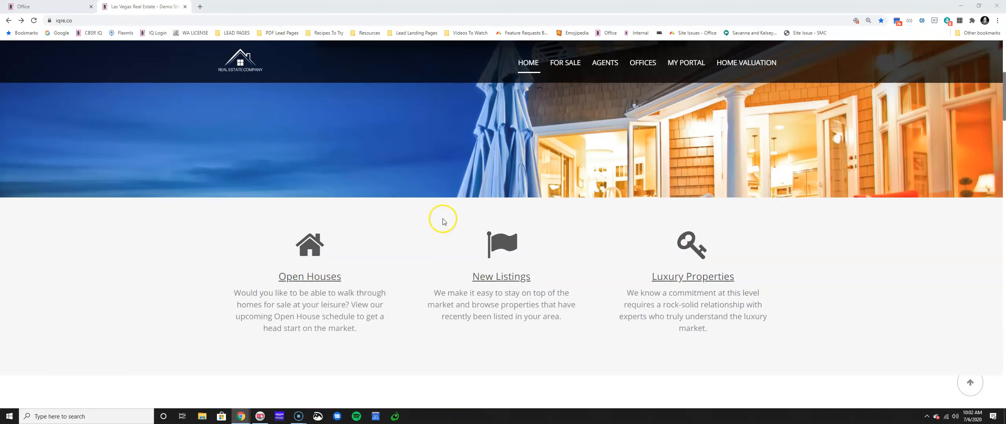
scroll(453, 221, "down", 20)
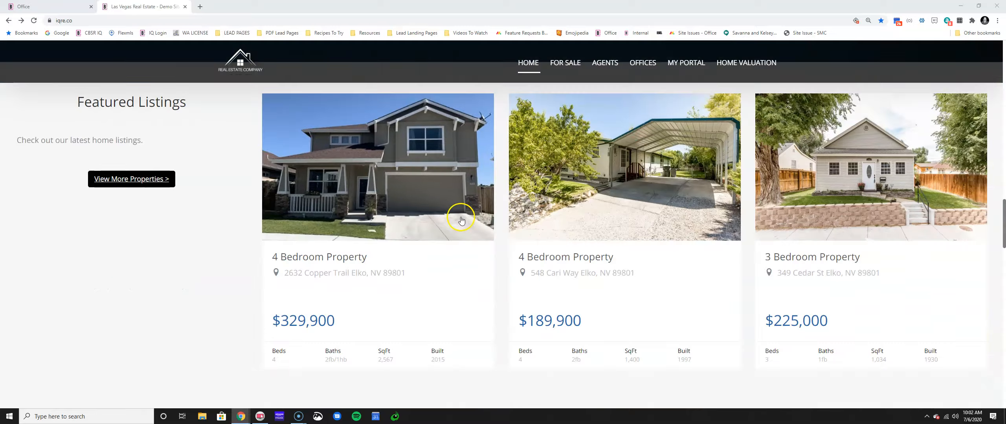
scroll(516, 230, "down", 5)
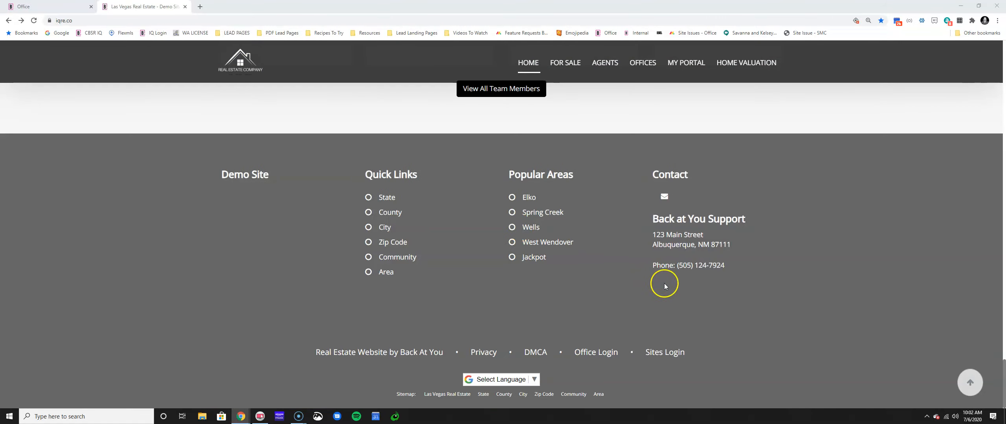
left_click(661, 356)
left_click(442, 243)
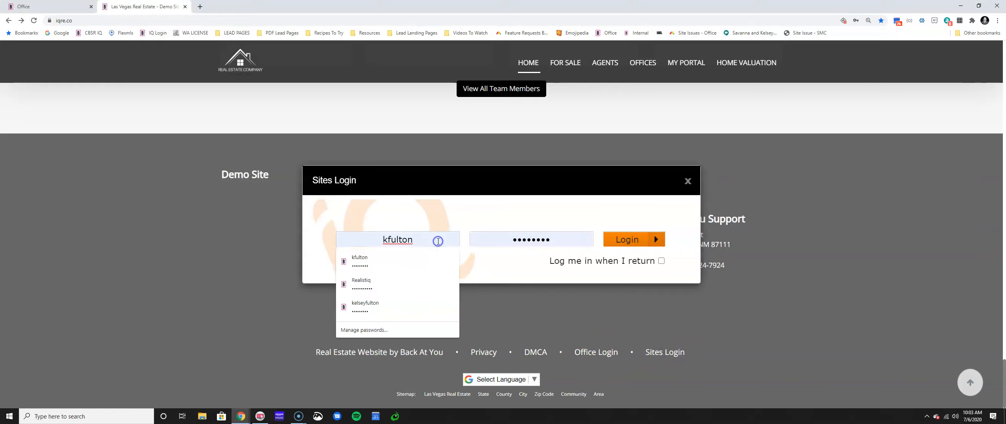
left_click(393, 290)
left_click(632, 241)
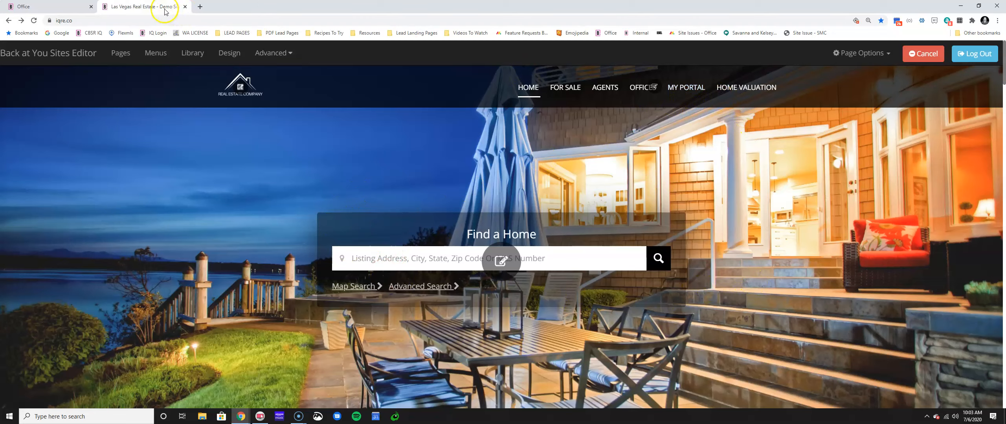
- Switch to the Office account, review the new lead notification preferences by email and text, and return to the company site
left_click(24, 9)
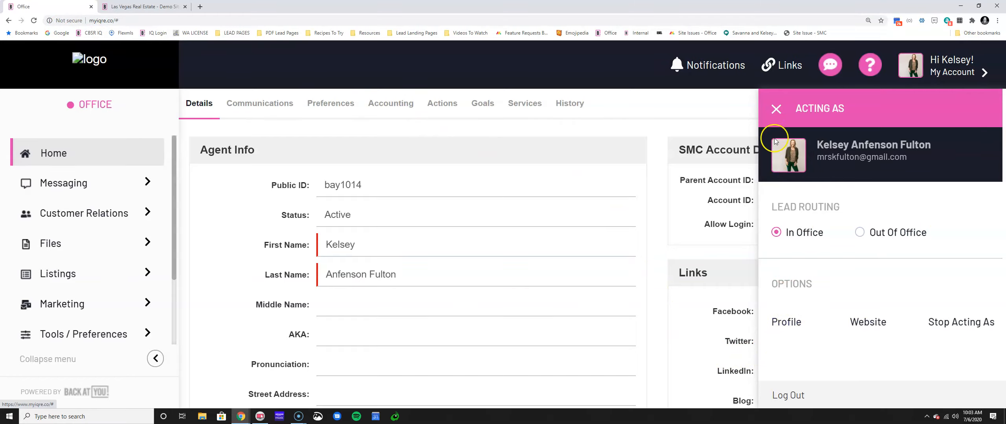
left_click(773, 125)
left_click(351, 105)
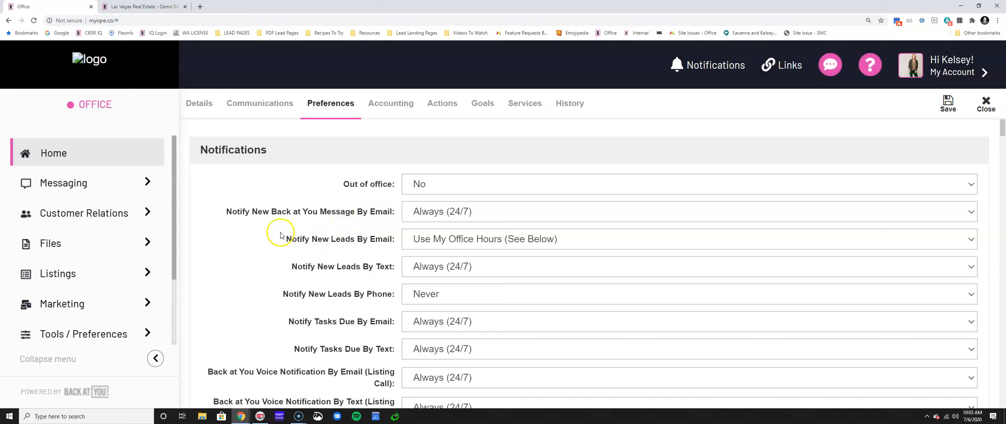
left_click_drag(282, 239, 398, 238)
left_click(292, 264)
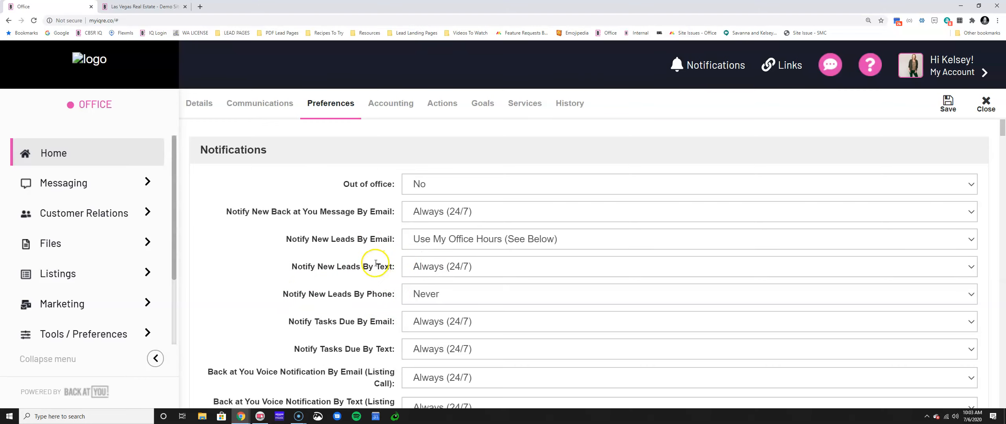
left_click(147, 7)
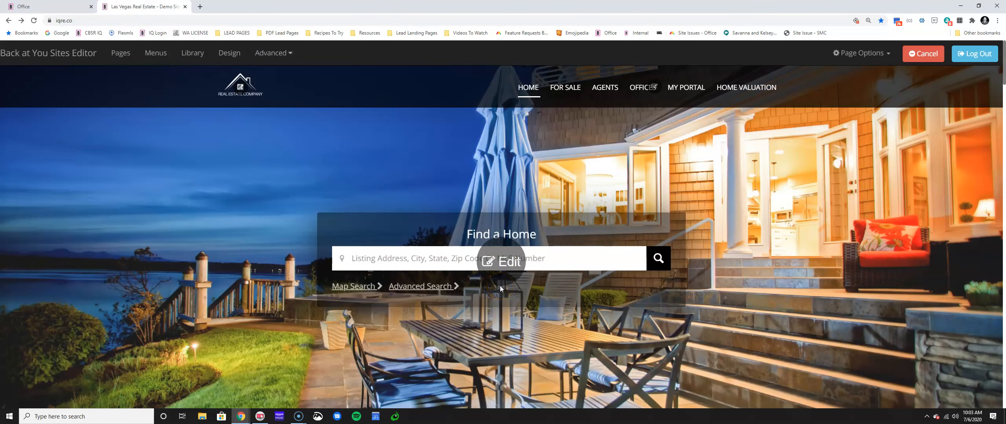
scroll(498, 275, "down", 5)
scroll(492, 196, "down", 5)
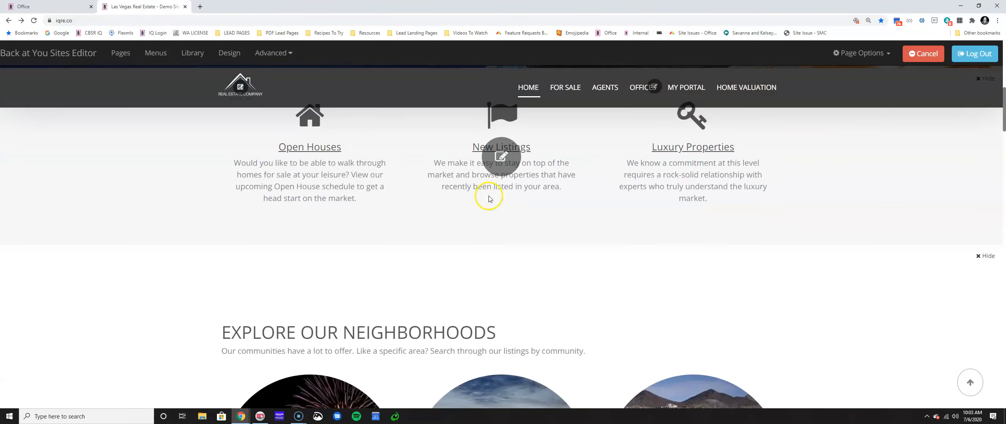
scroll(485, 190, "down", 3)
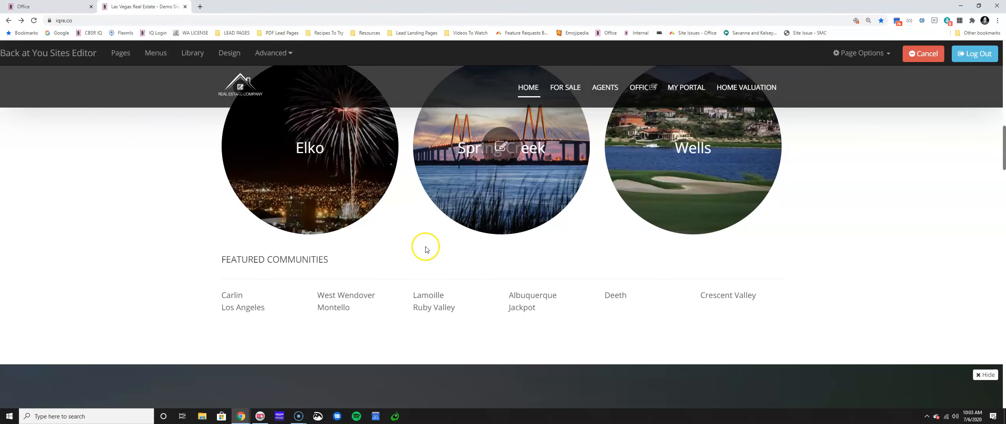
scroll(511, 173, "up", 4)
scroll(512, 173, "up", 6)
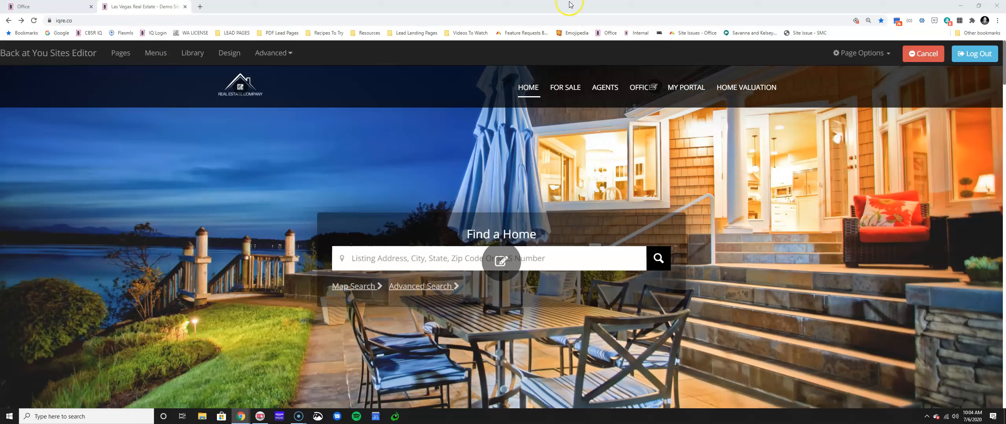
- Open the Back At You Office YouTube channel in a new browser tab and look through its created playlists
left_click(200, 7)
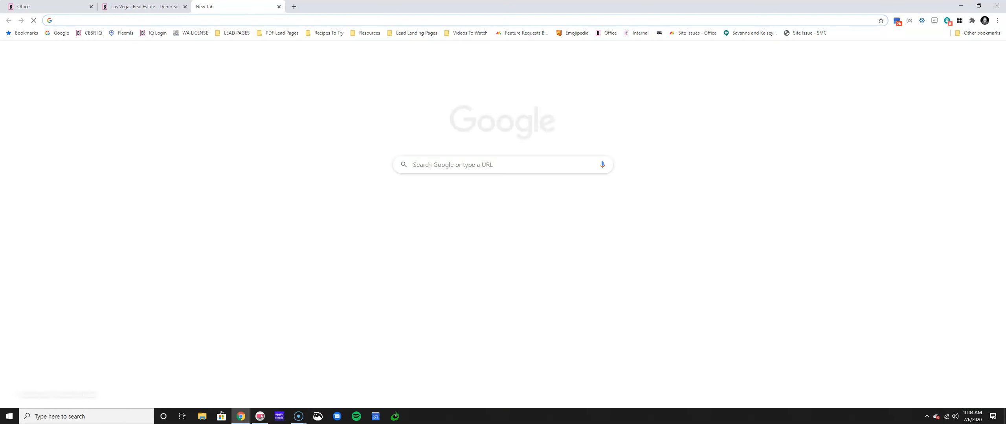
type("youtube.com")
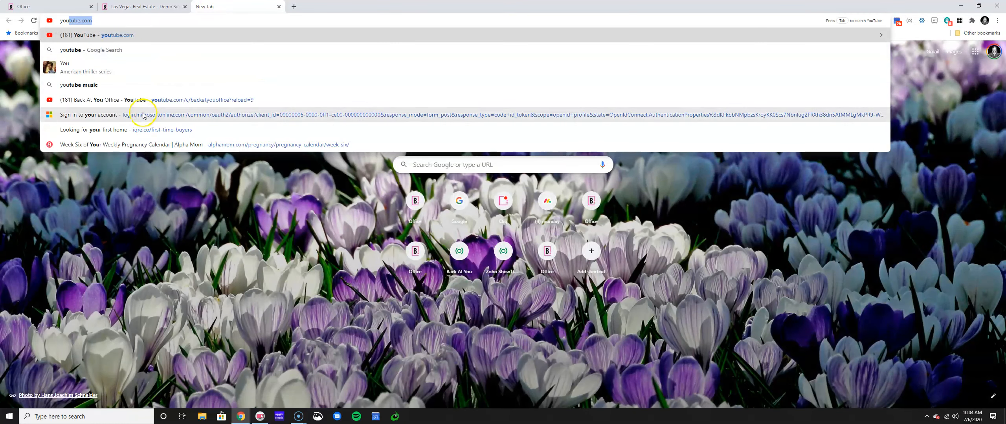
left_click(144, 102)
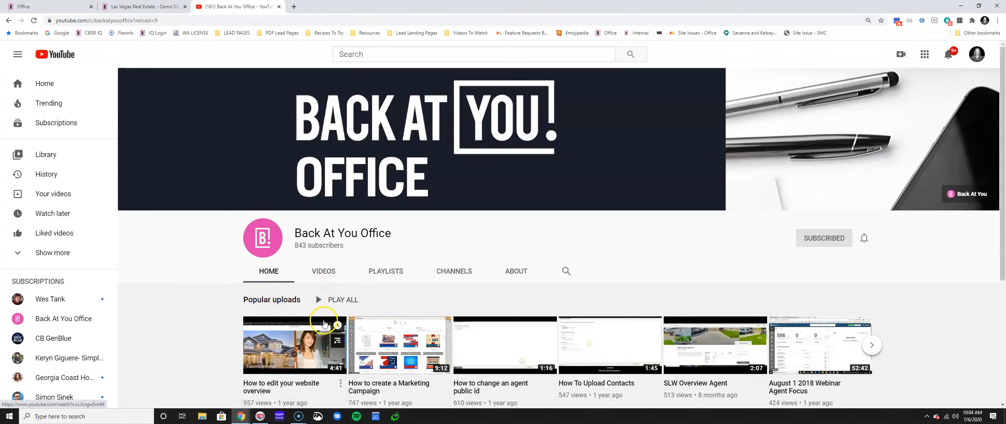
left_click(388, 264)
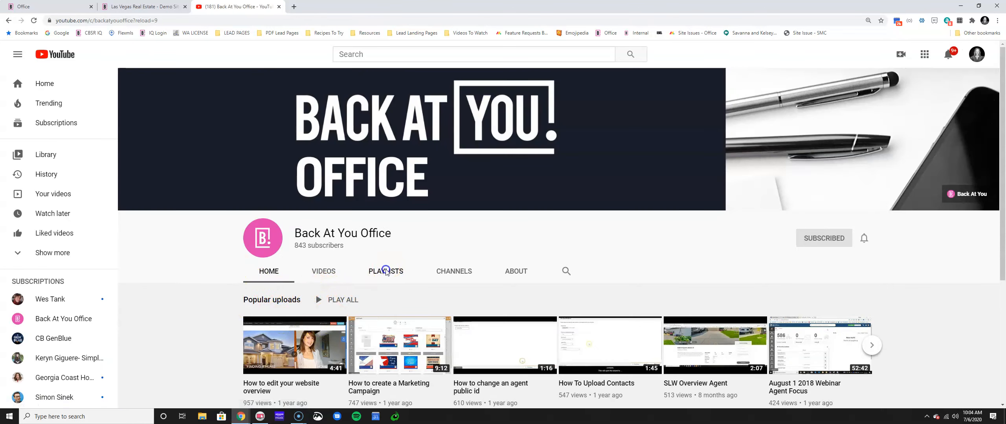
scroll(355, 287, "down", 2)
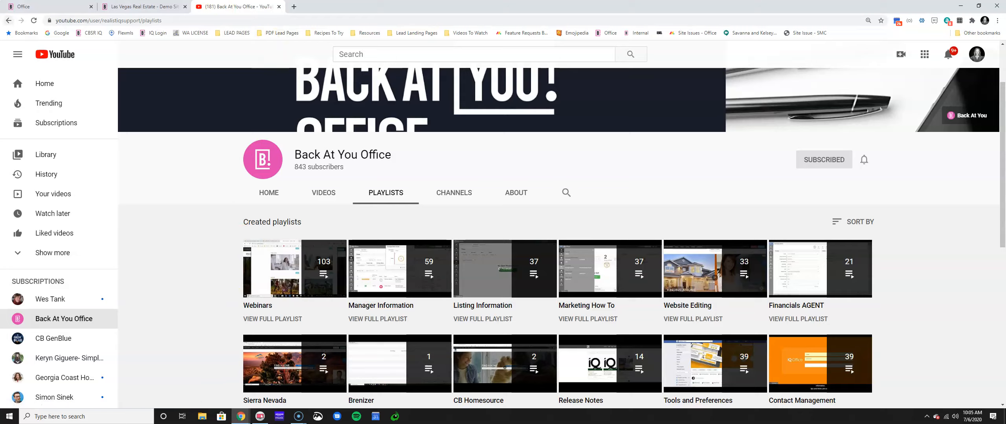
- Switch to the Office account, close the notification preferences without saving and open the support chat
left_click(78, 6)
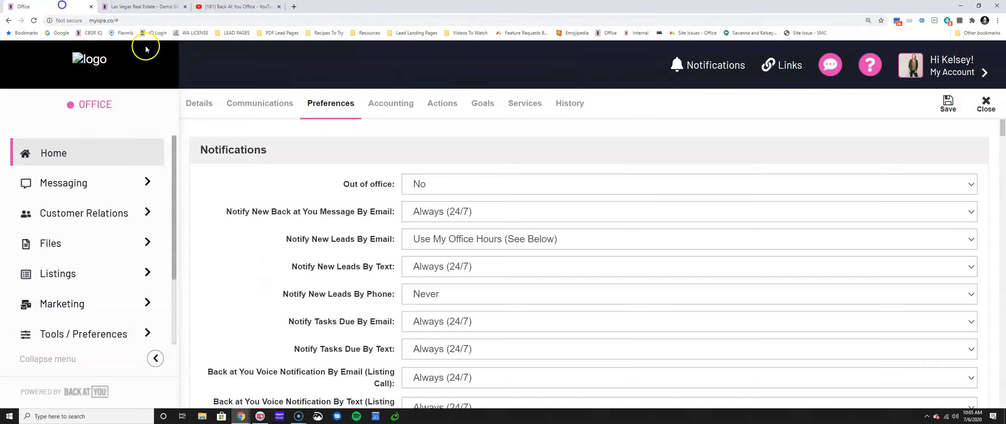
left_click(977, 117)
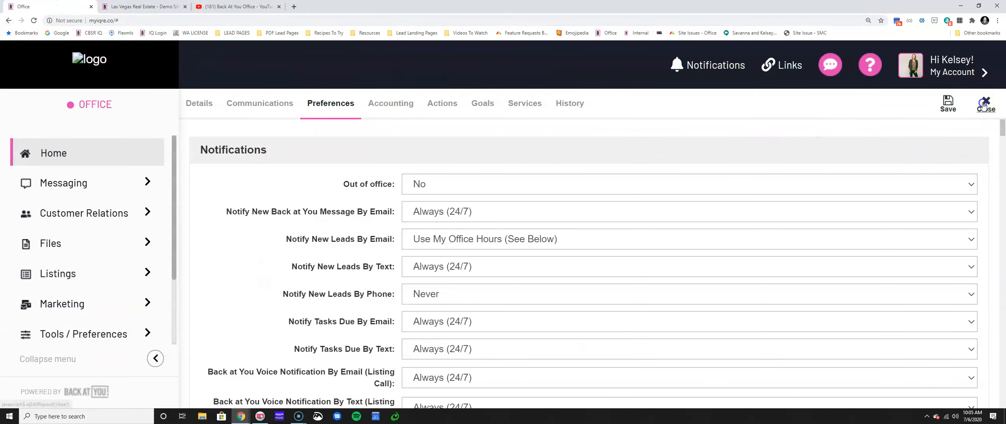
left_click(826, 68)
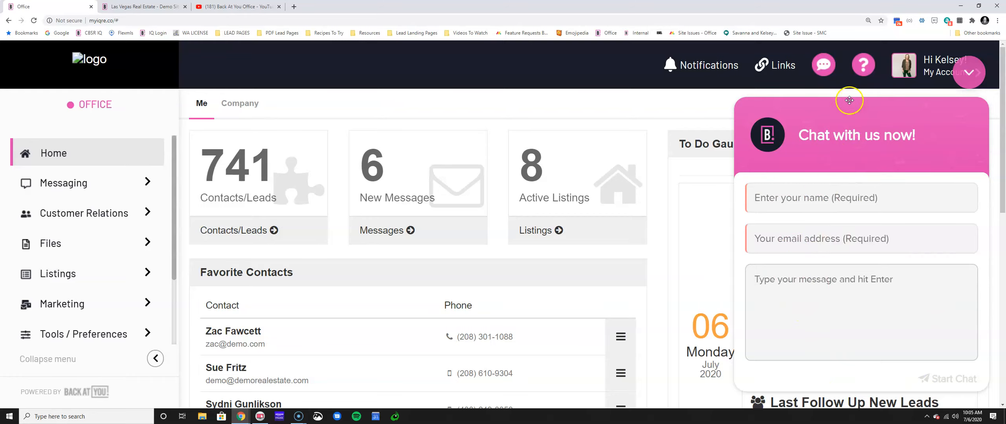
- Look at the help Knowledge Base and its article search in Office, and close the help widget
left_click(875, 65)
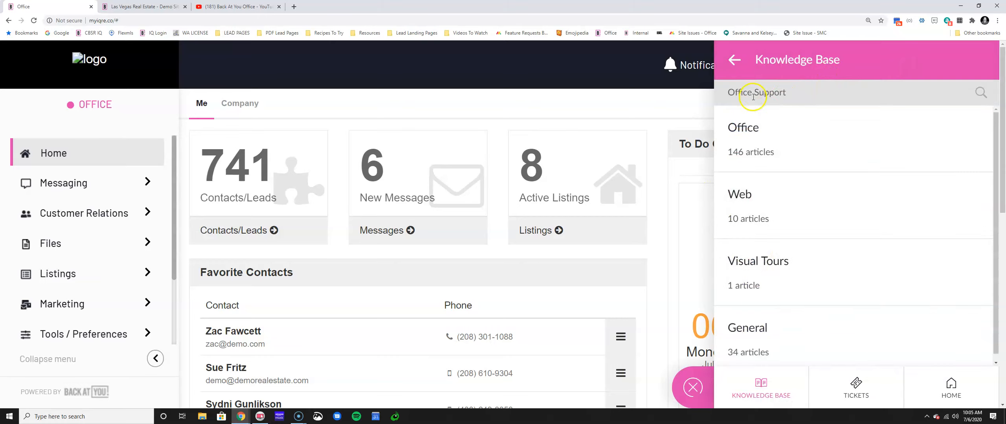
left_click(980, 92)
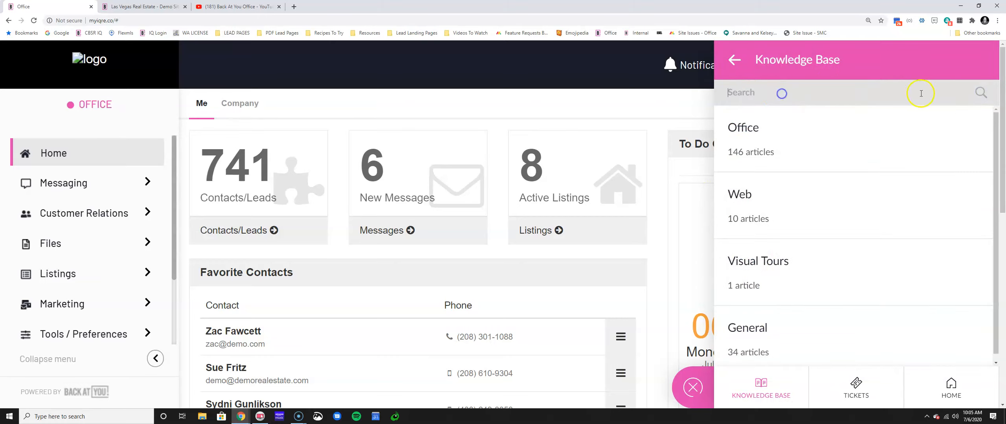
left_click(692, 390)
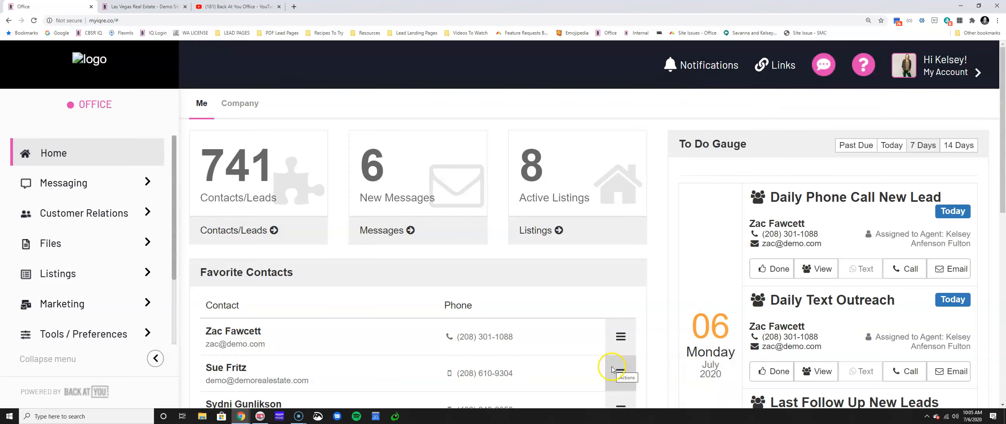
- Open showtime.backatyou.com in a new browser tab and examine the scheduled training sessions, including Intro To Your CRM
left_click(296, 10)
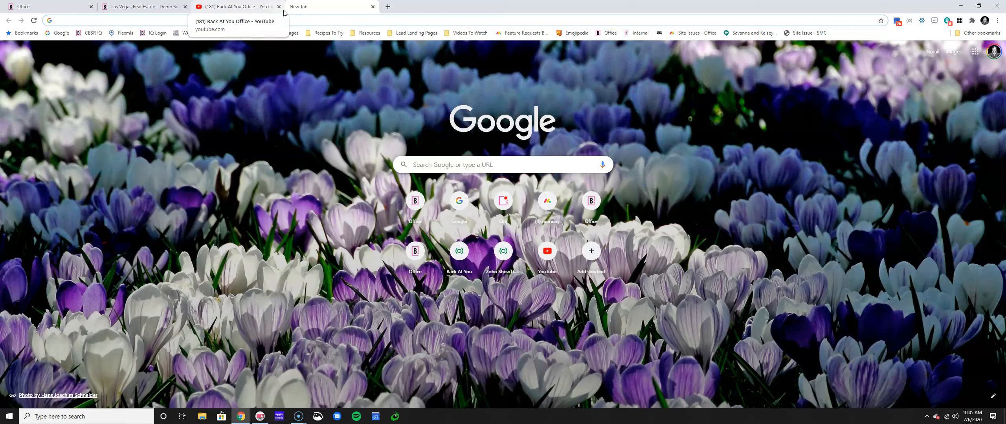
type("showtime.backatyou.com")
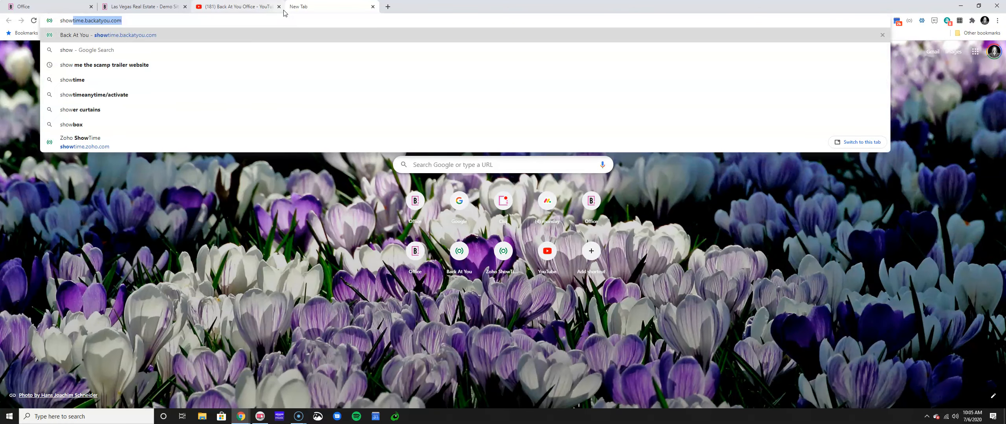
key("Return")
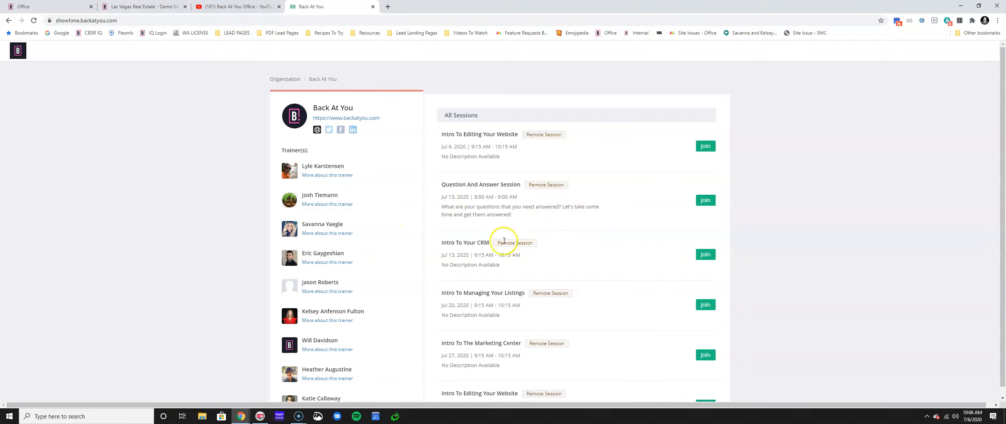
left_click_drag(438, 240, 493, 250)
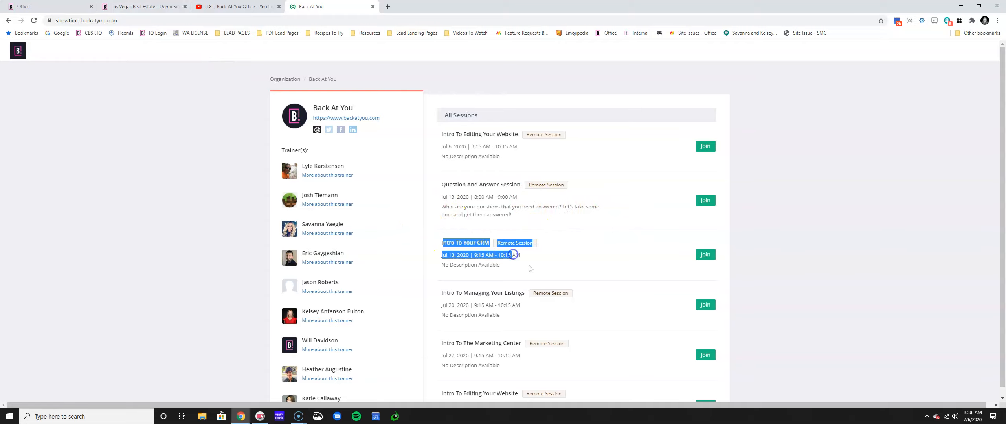
left_click(585, 279)
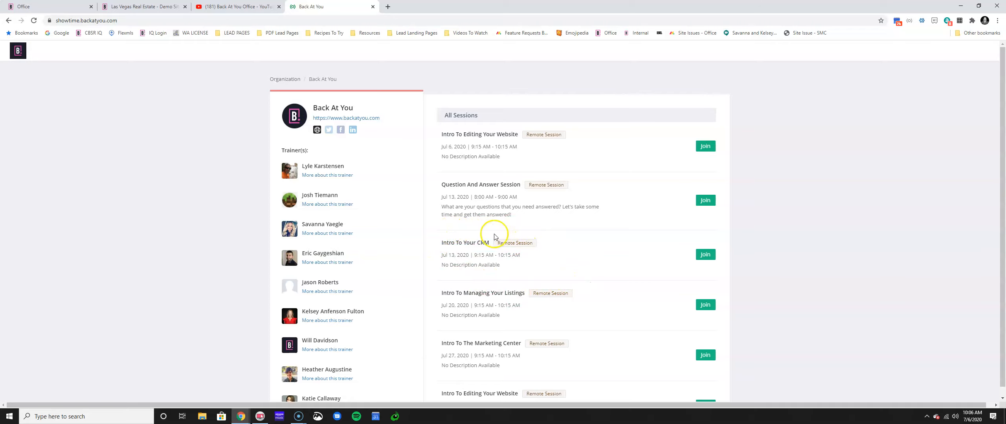
left_click(228, 20)
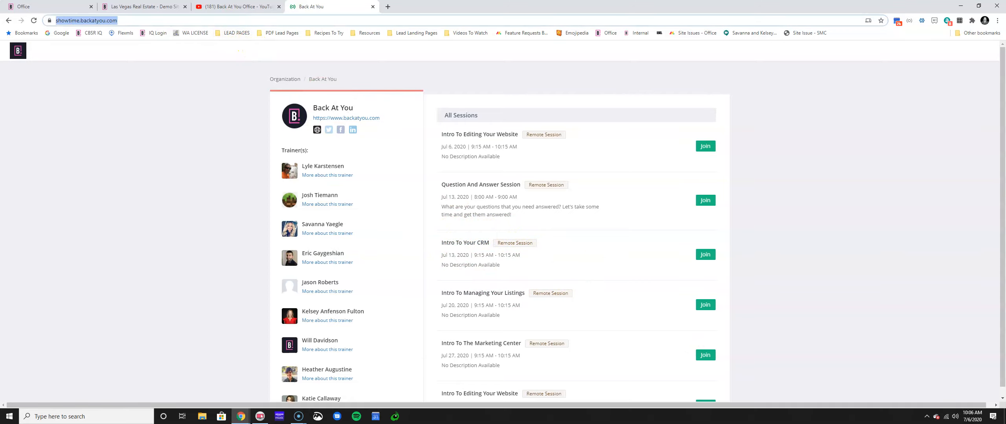
left_click_drag(512, 147, 577, 186)
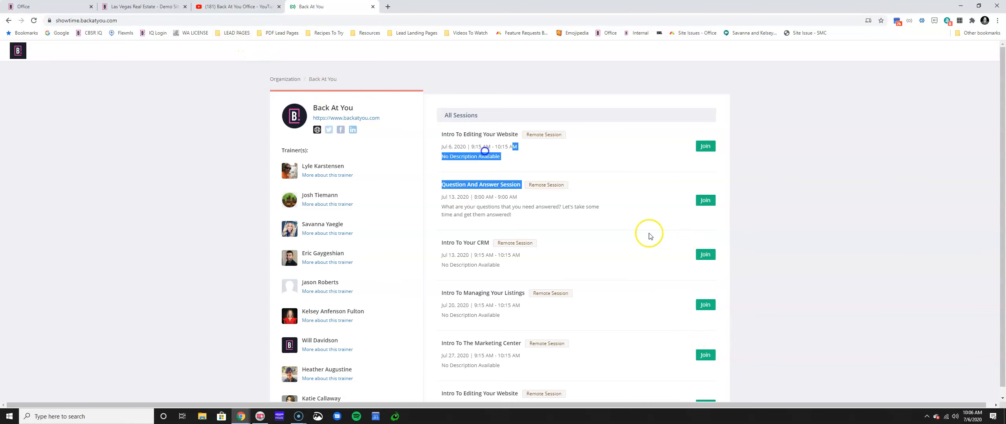
- Return to the Back At You Office YouTube channel and highlight its web address
left_click(209, 7)
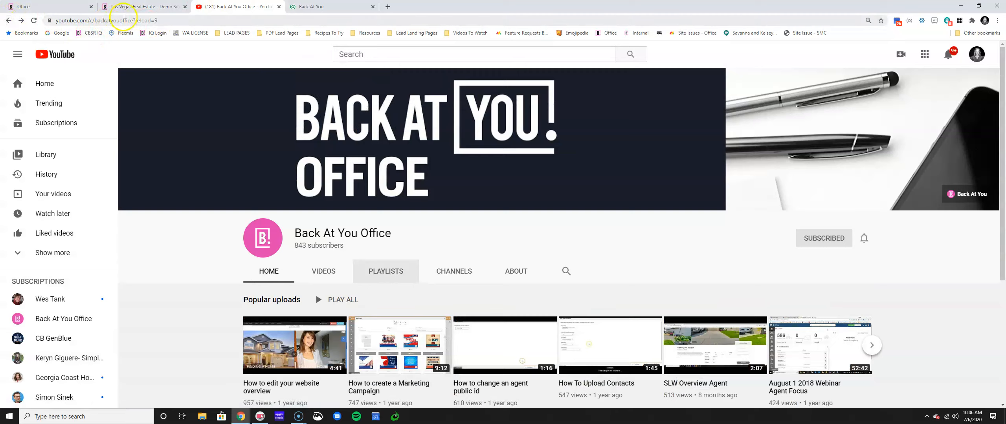
left_click_drag(133, 21, 47, 18)
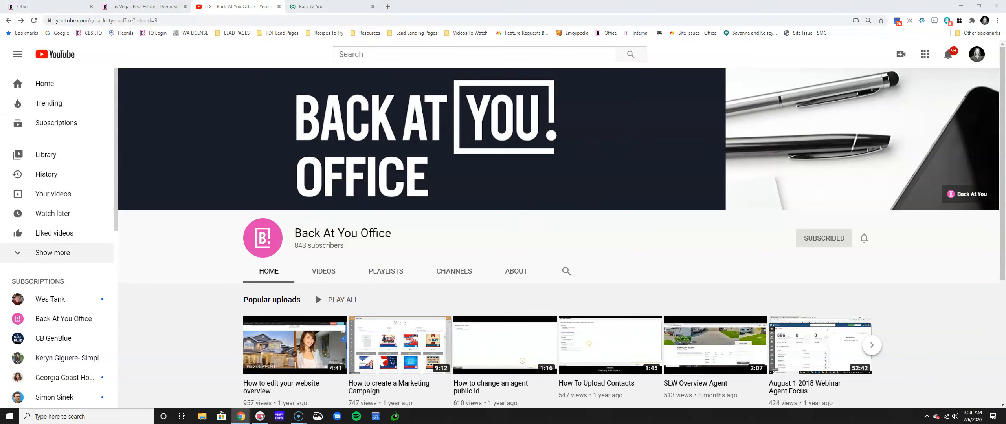
- Return to the company site and log out of its Sites Editor
left_click(51, 6)
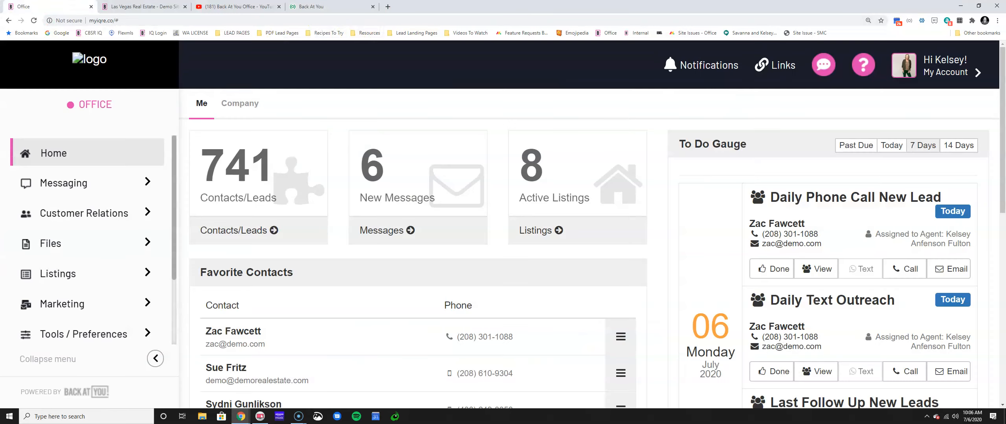
left_click(124, 6)
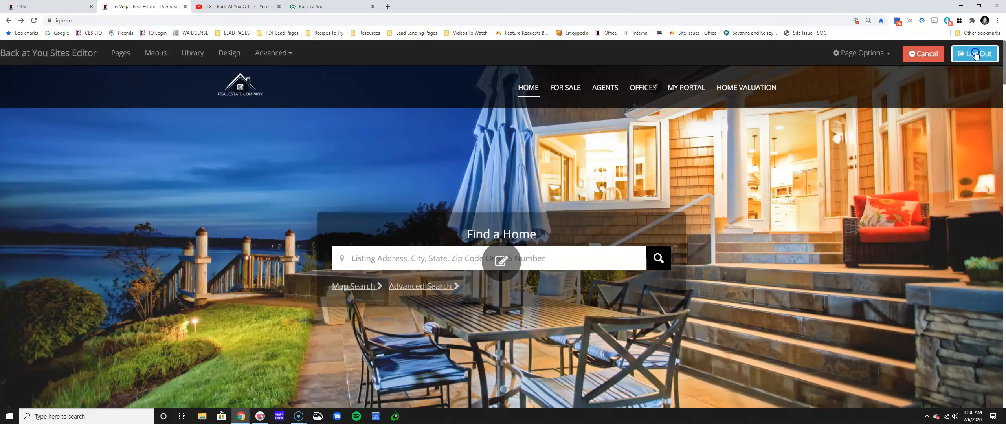
left_click(974, 54)
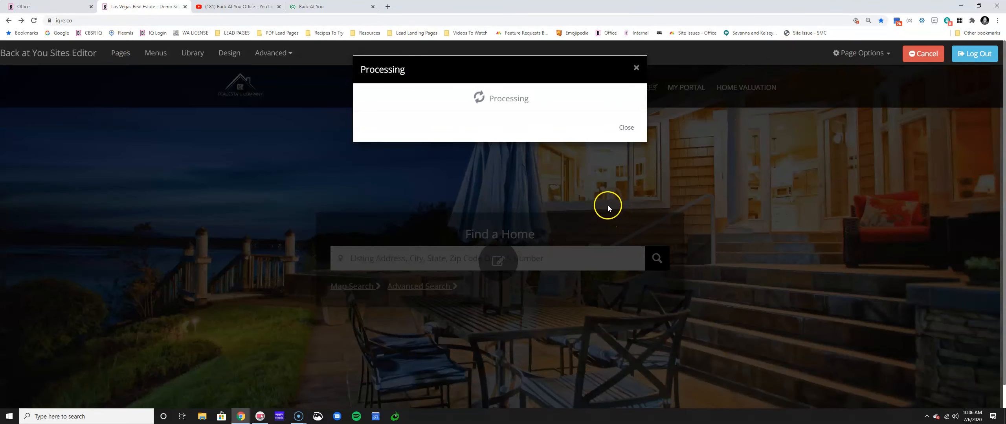